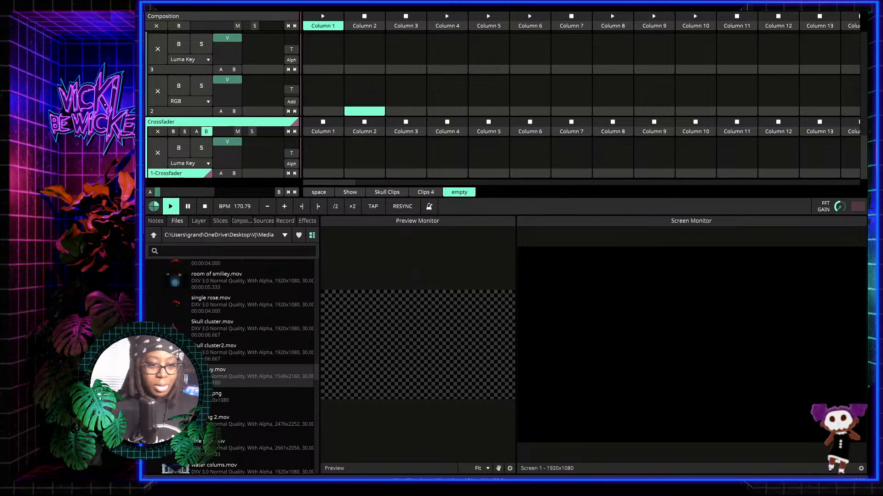
Step: Move the spikeguy clip to column 4 of layer 2, trigger it and load it into the preview
left_click_drag(364, 91, 444, 89)
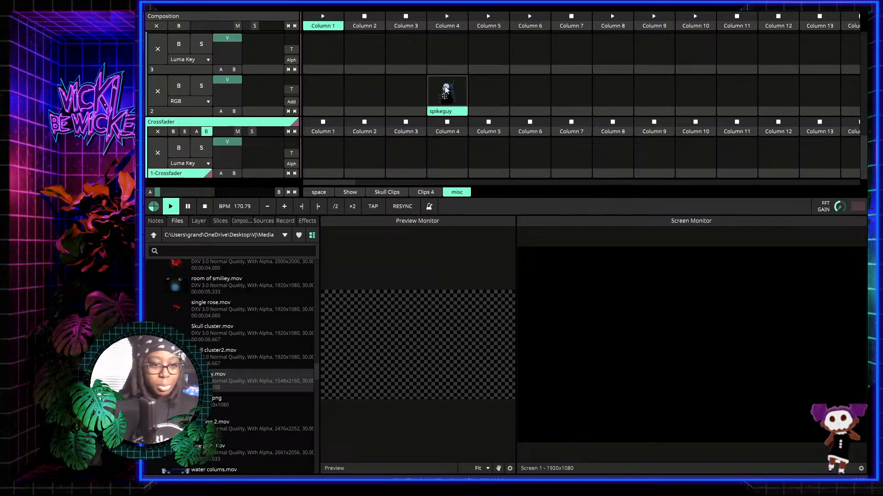
left_click(445, 88)
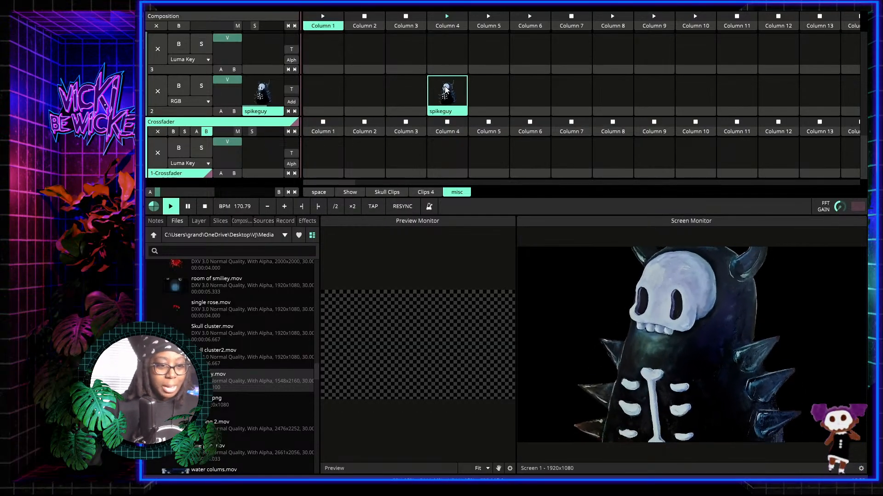
left_click(441, 112)
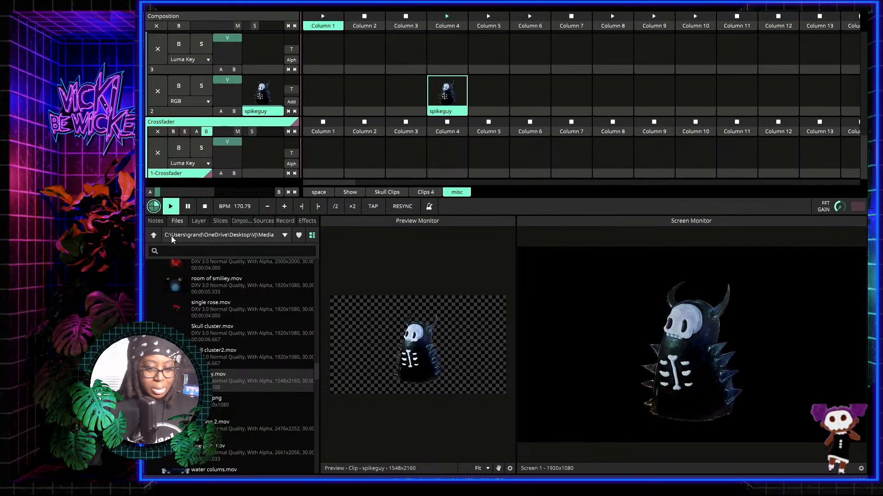
Step: Show the effects list and enlarge the screen monitor by narrowing the preview monitor
left_click(301, 220)
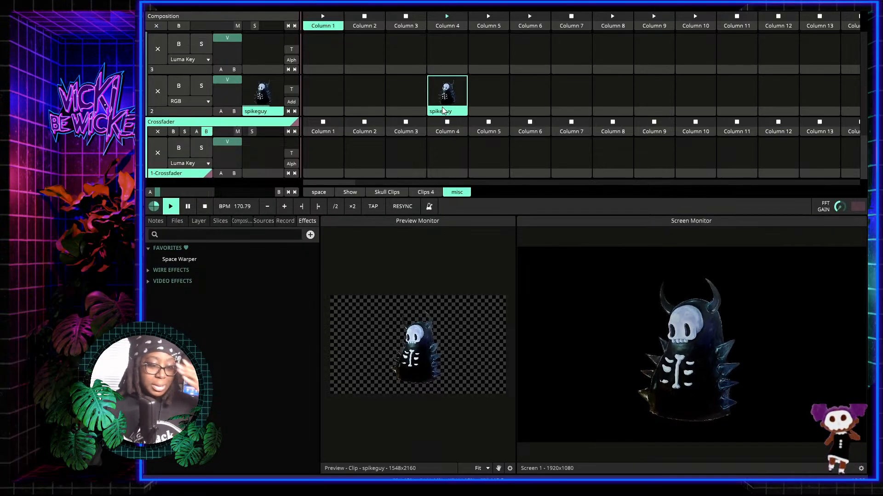
left_click_drag(516, 256, 446, 256)
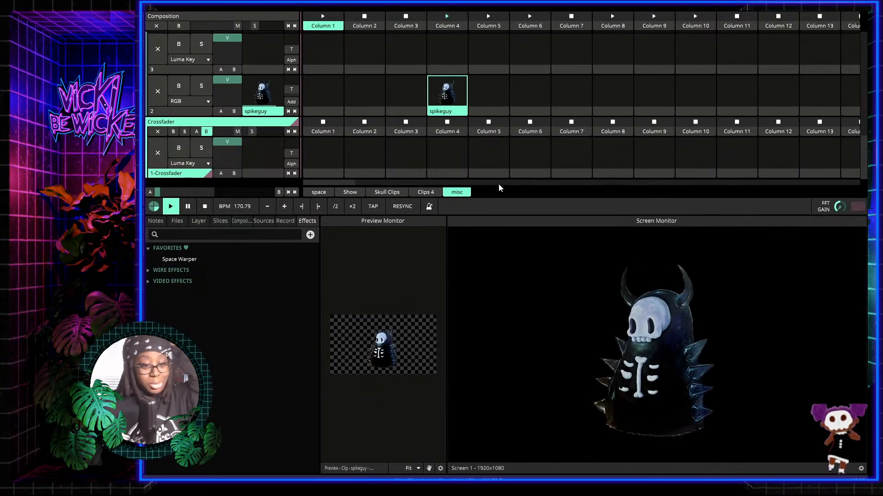
scroll(474, 138, "up", 2)
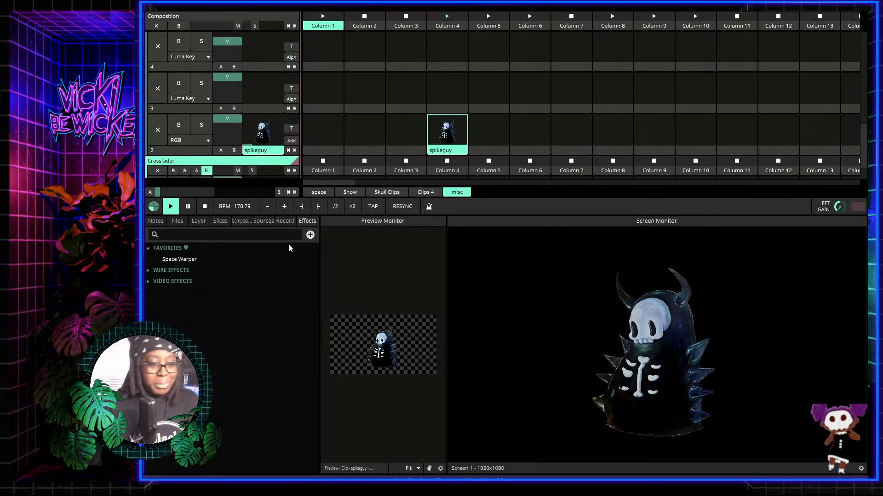
Step: Search the effects for "mir", apply a mirror effect to the spikeguy clip and copy the clip to column 1
left_click(148, 281)
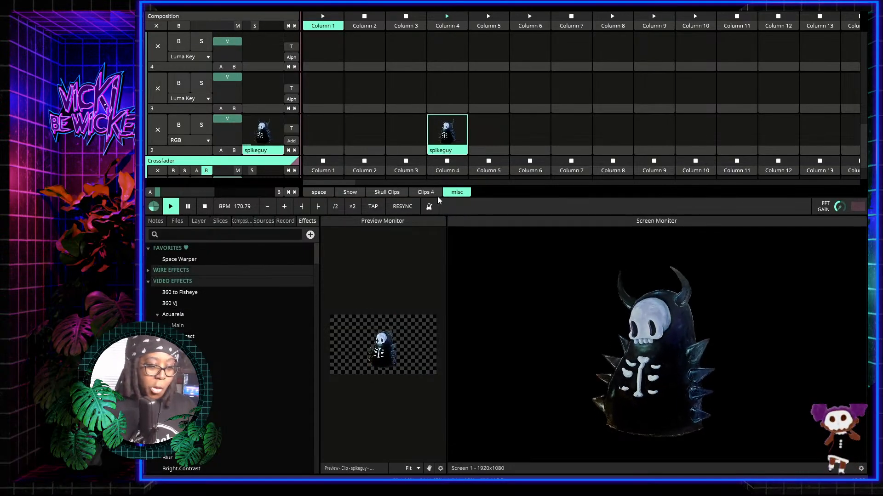
left_click(279, 234)
type("mir")
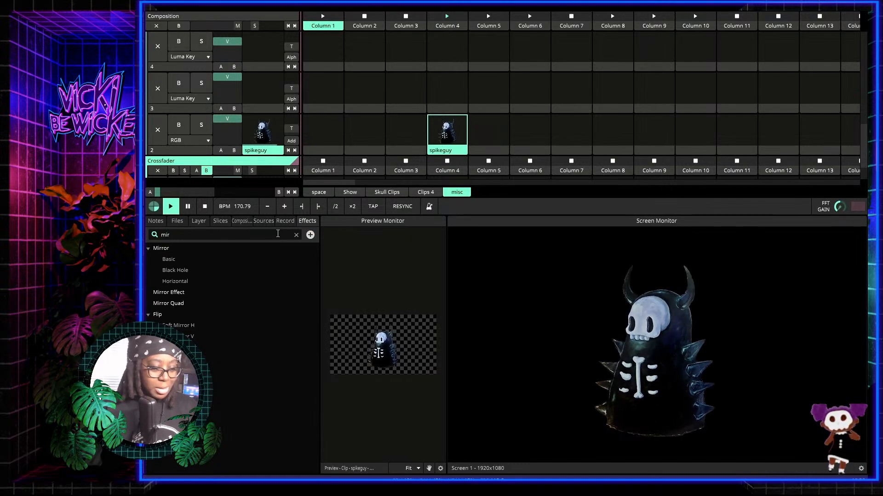
left_click(184, 326)
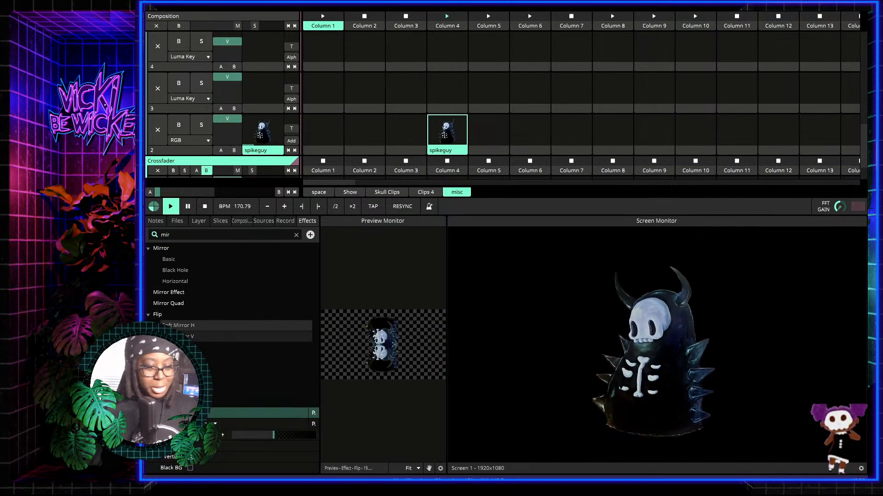
left_click_drag(187, 337, 322, 119)
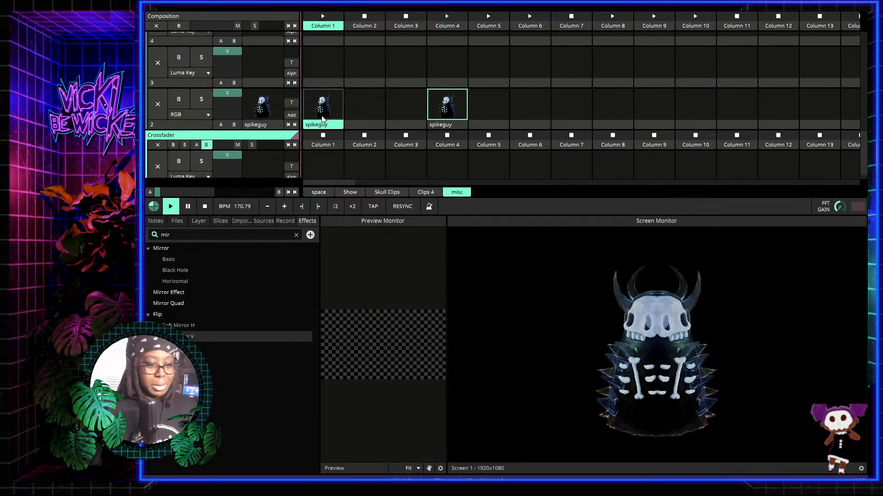
Step: Trigger the column 4 spikeguy clip, then shift and enlarge it so it splits into two side-by-side mirrored figures
left_click(447, 108)
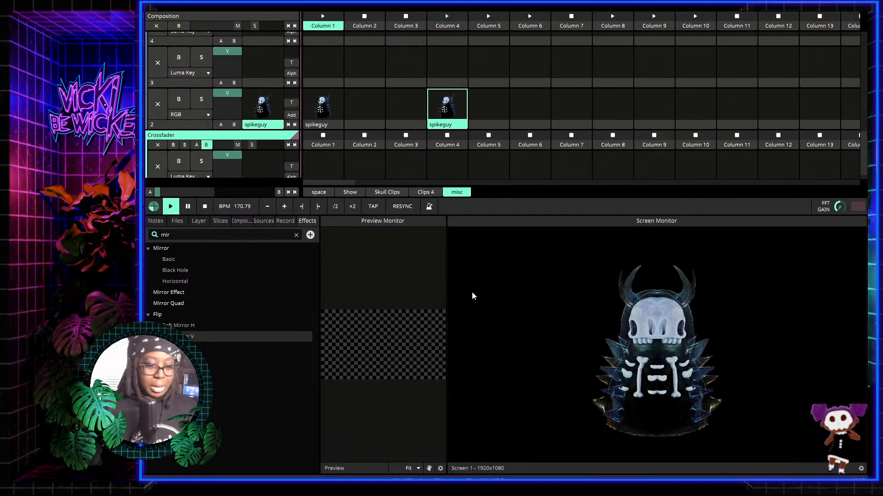
left_click(447, 125)
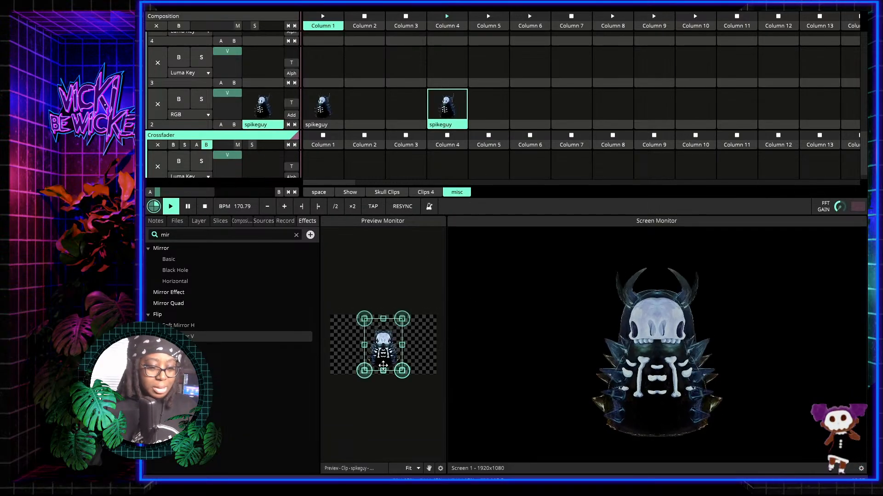
left_click_drag(383, 365, 363, 362)
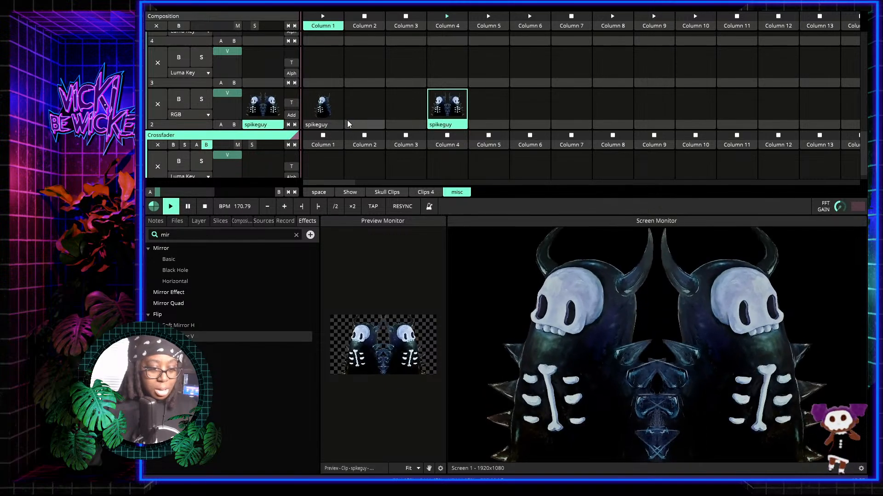
Step: Duplicate the column 1 spikeguy clip into column 2 of layer 2 and trigger the copy
left_click(324, 125)
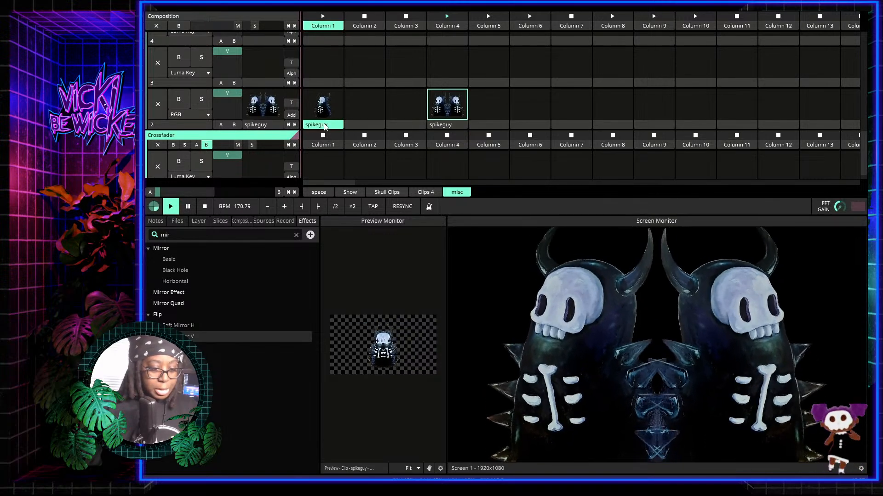
left_click_drag(324, 125, 366, 121)
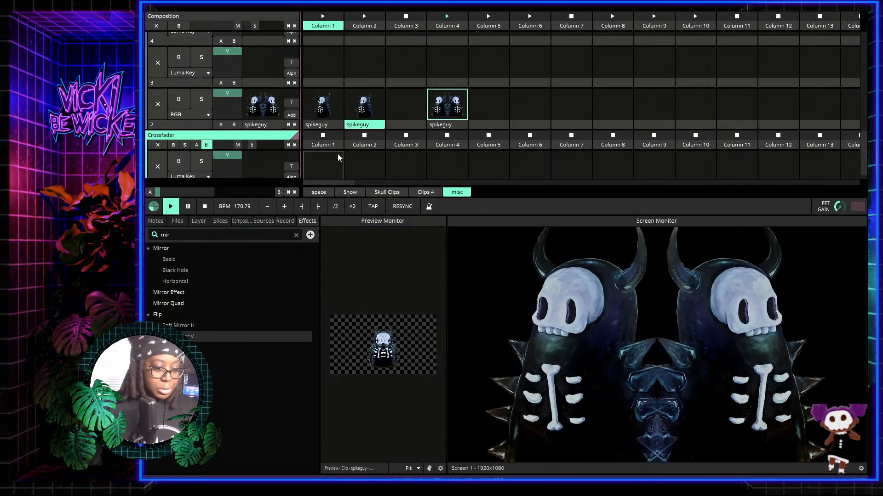
mouse_move(415, 299)
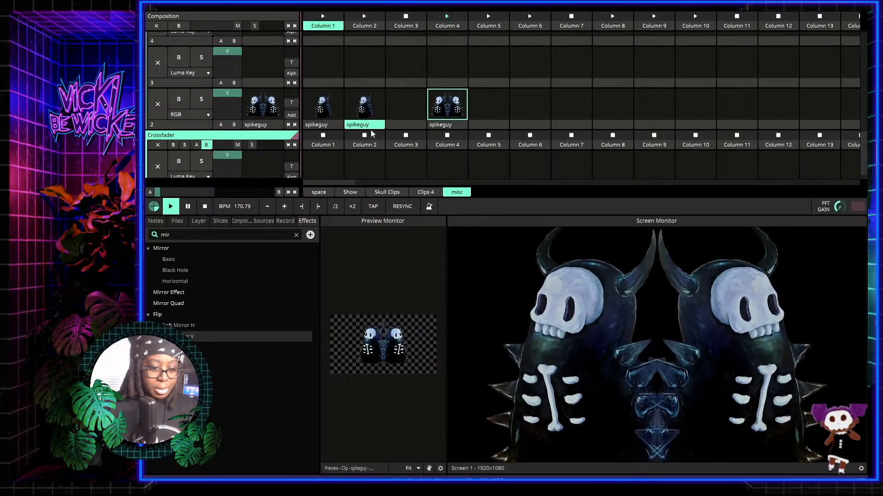
left_click(364, 114)
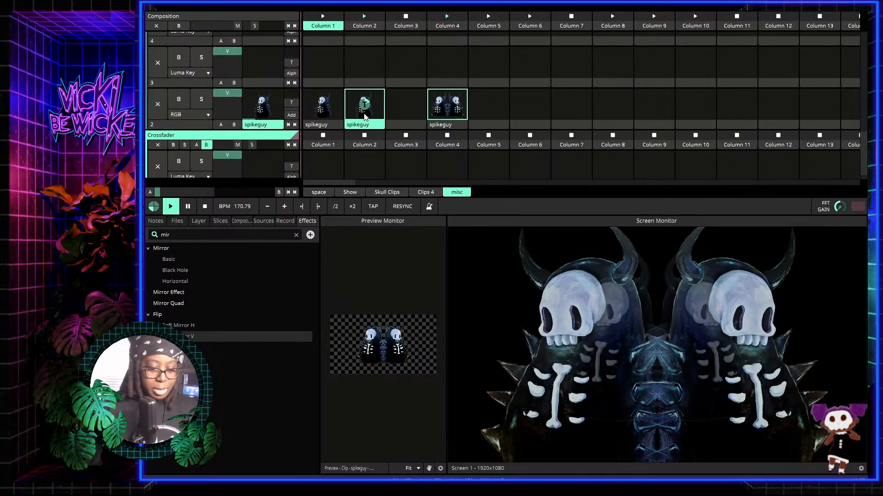
Step: Scale the column 2 spikeguy clip up to about 74% and center it at position 0, 0
mouse_move(378, 282)
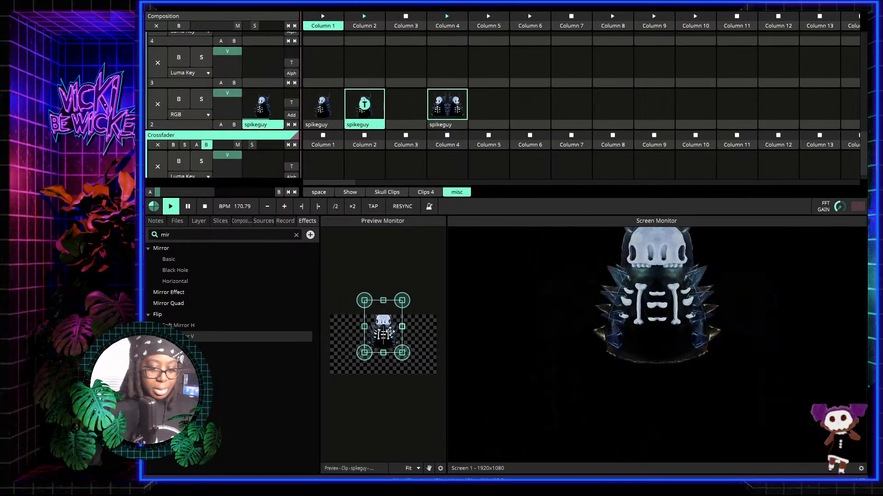
left_click_drag(390, 332, 394, 346)
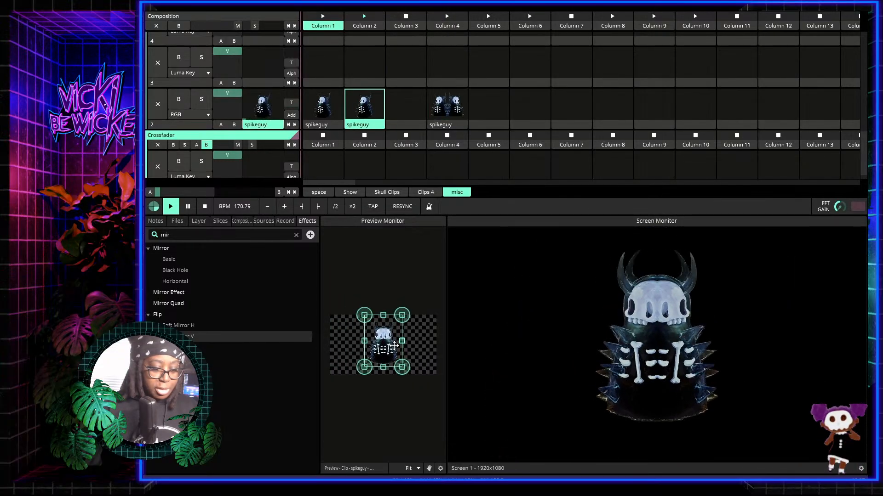
left_click_drag(402, 316, 432, 287)
left_click_drag(396, 320, 377, 340)
left_click_drag(377, 339, 383, 339)
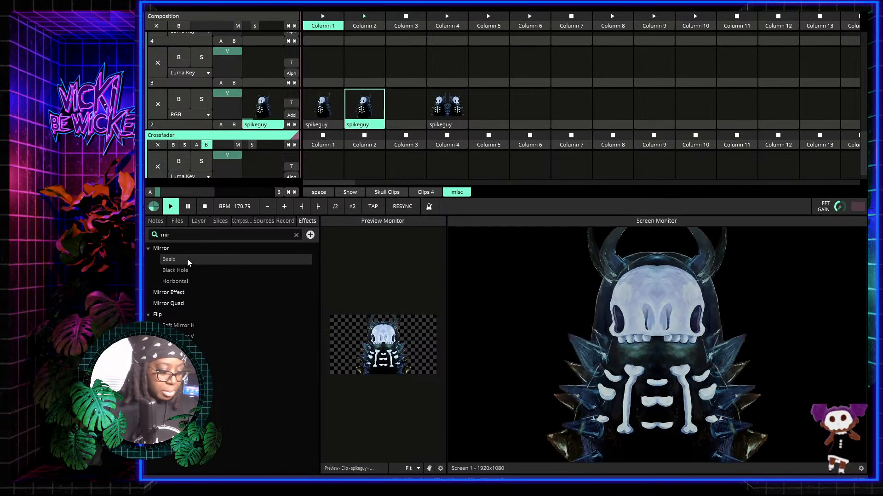
Step: Rotate the column 2 spikeguy clip to about -86.5° so the mirrored skulls lie sideways
scroll(312, 156, "down", 1)
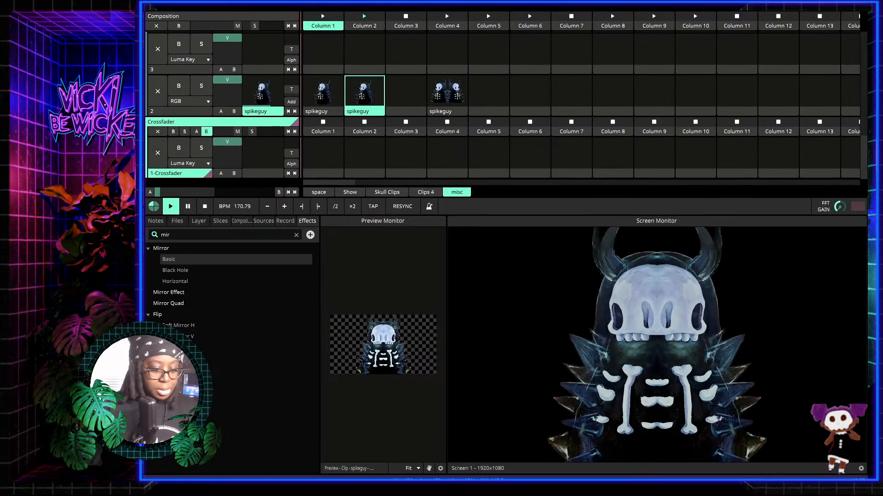
mouse_move(366, 331)
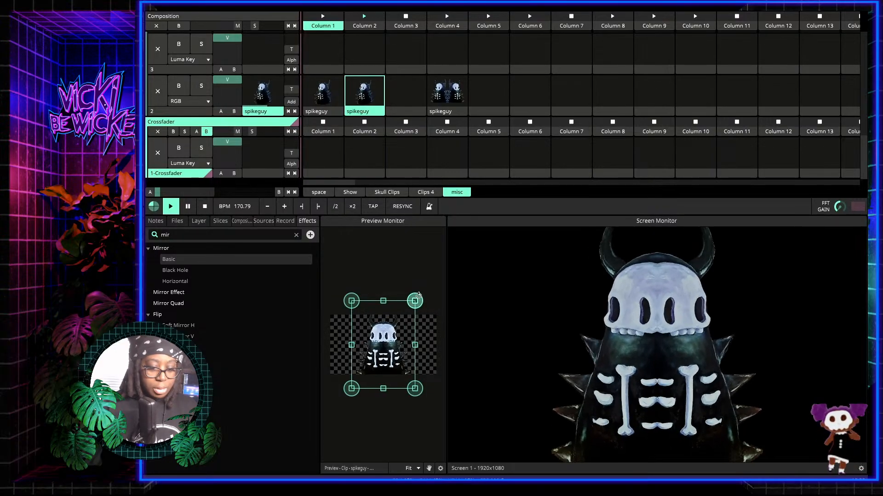
left_click_drag(417, 294, 282, 266)
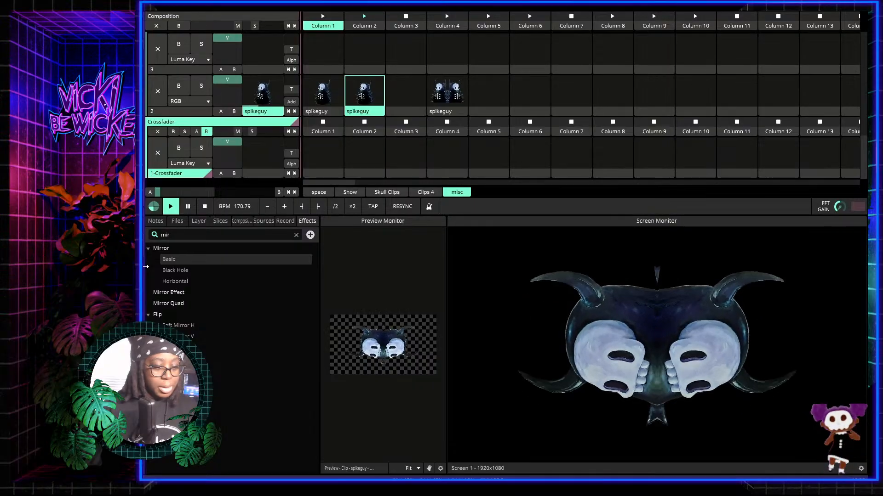
Step: Dock the Clip panel alongside the Preview Monitor and widen it
left_click_drag(146, 267, 152, 266)
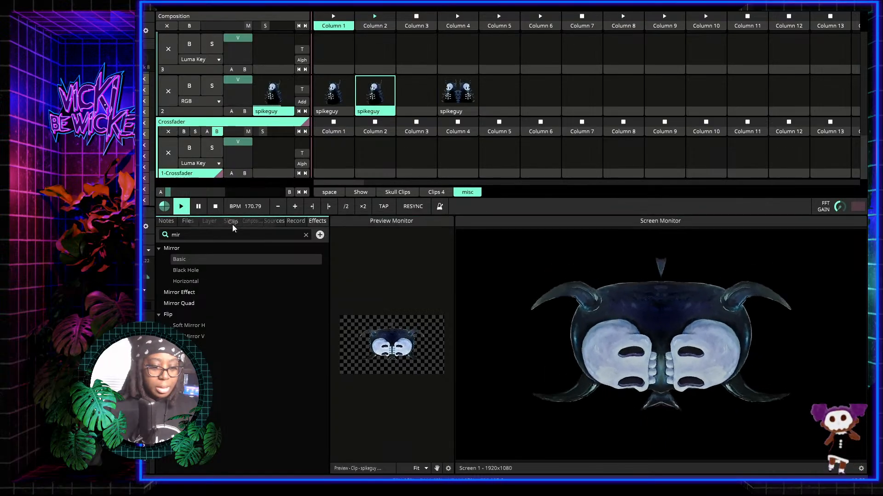
left_click_drag(233, 225, 380, 248)
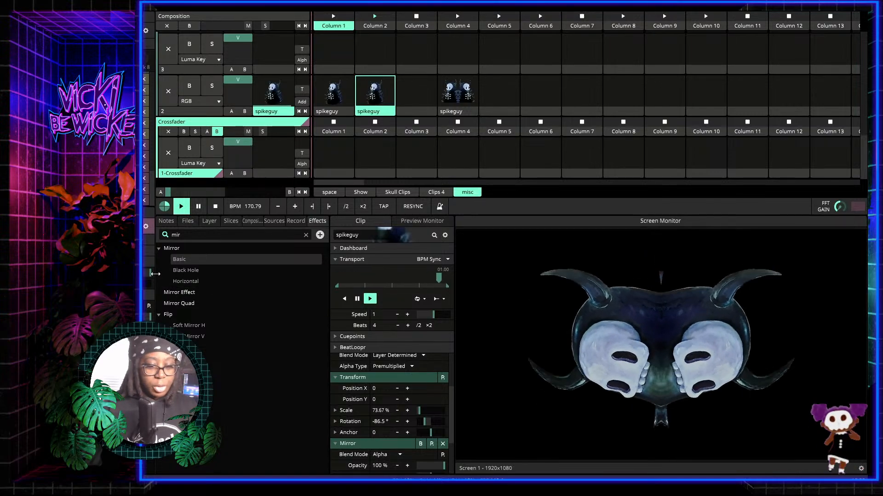
left_click_drag(153, 276, 145, 275)
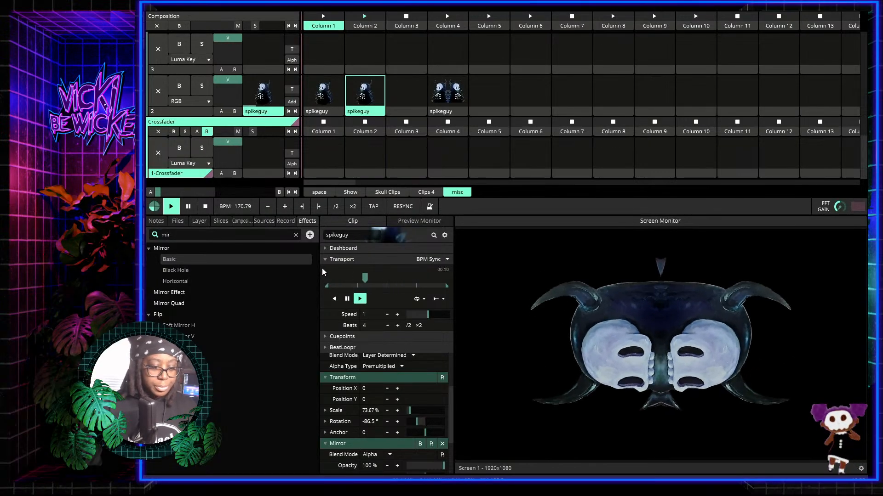
left_click_drag(320, 268, 271, 266)
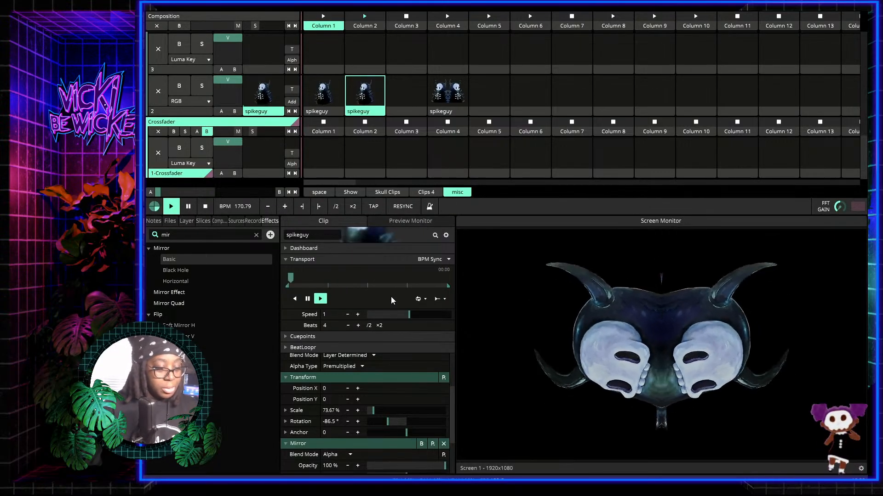
Step: Collapse the Transport and Mirror sections of the spikeguy clip's settings
scroll(360, 380, "down", 2)
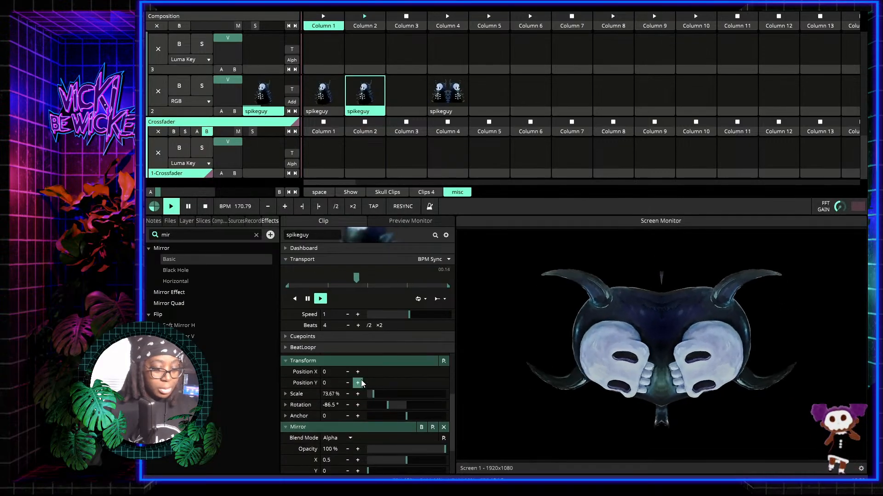
left_click(285, 259)
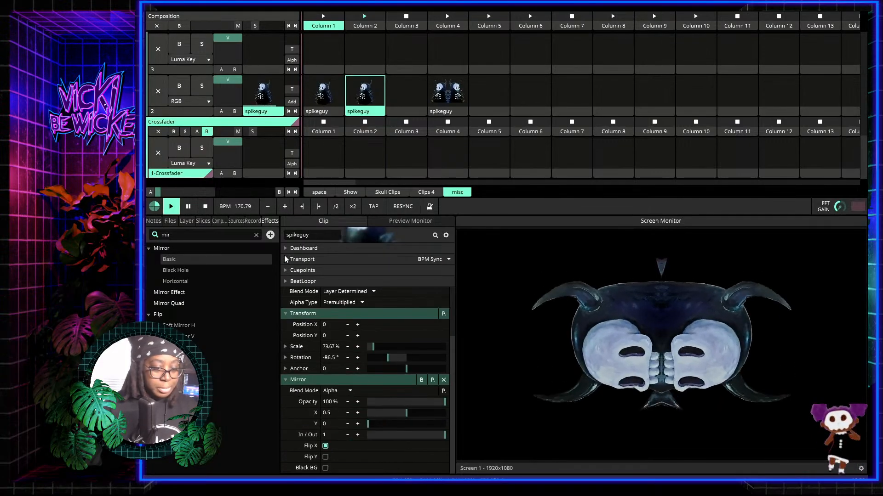
left_click(285, 380)
Step: Search the effects for "radi" and add the Radial Cloner's Beat Bounce preset below the clip's Mirror effect
left_click(192, 233)
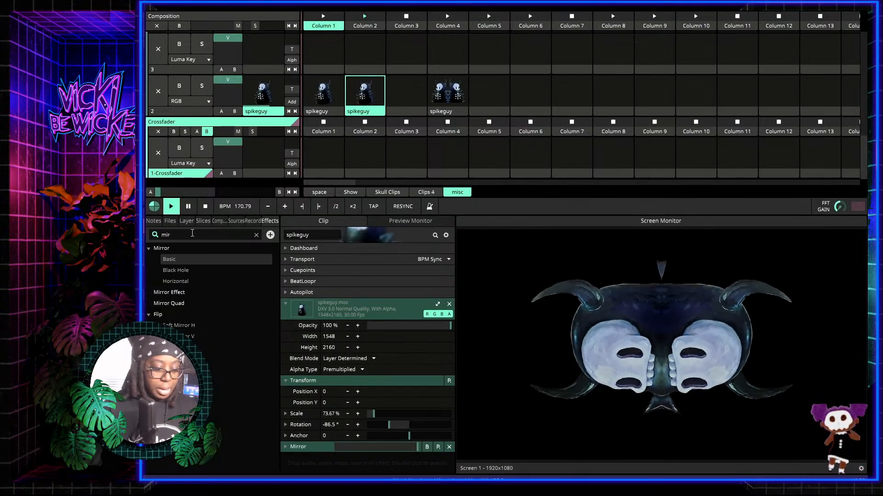
key("BackSpace")
key("BackSpace")
key("BackSpace")
type("radi")
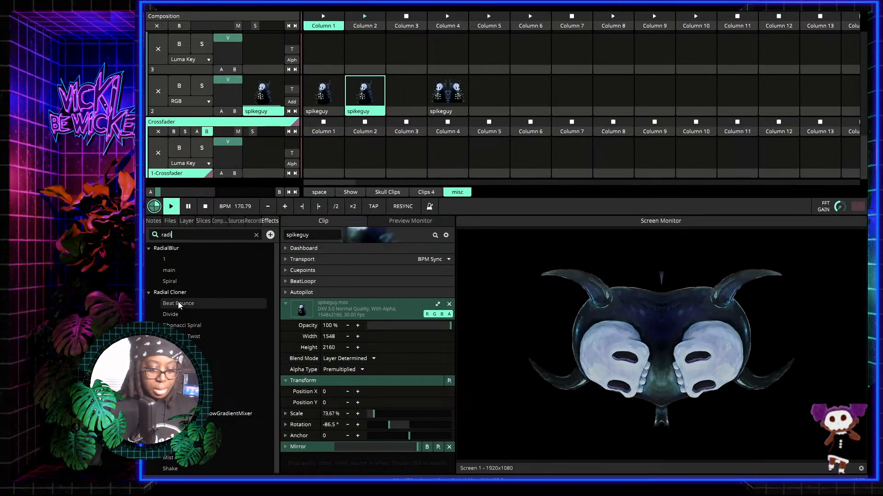
left_click_drag(178, 302, 328, 462)
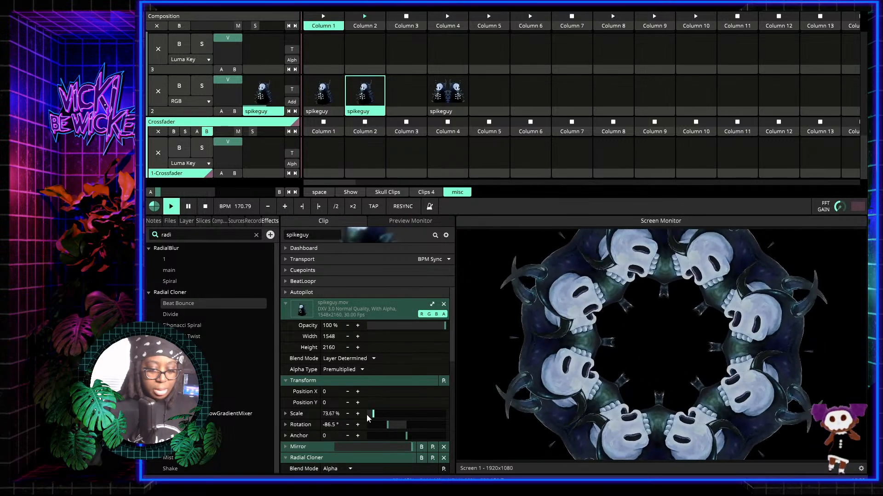
Step: Reduce the Radial Cloner's Start Radius to 0.24 on the column 2 spikeguy clip
scroll(334, 427, "down", 2)
scroll(334, 427, "down", 9)
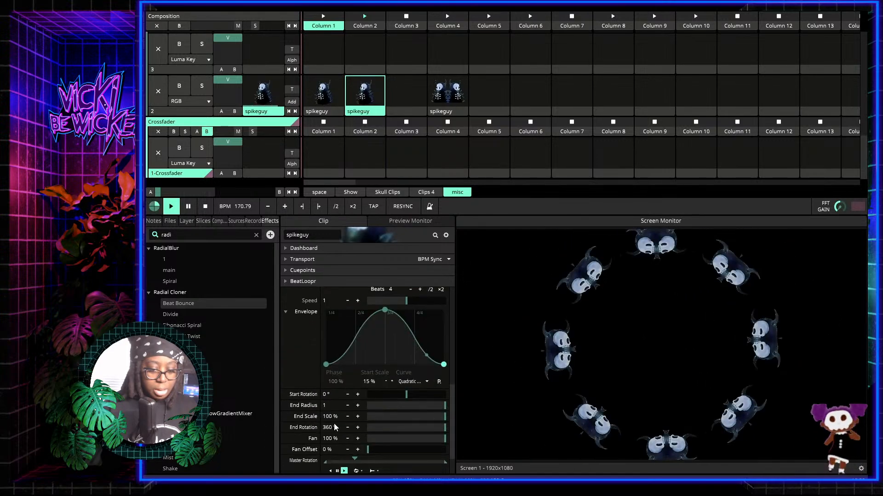
scroll(343, 391, "up", 1)
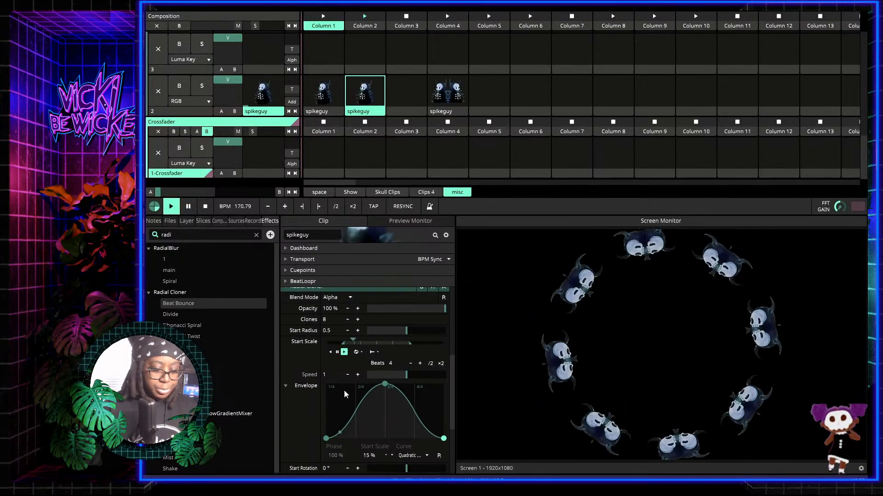
mouse_move(407, 351)
mouse_move(408, 351)
left_mouse_down()
mouse_move(374, 352)
mouse_move(387, 353)
left_mouse_up()
scroll(396, 405, "down", 2)
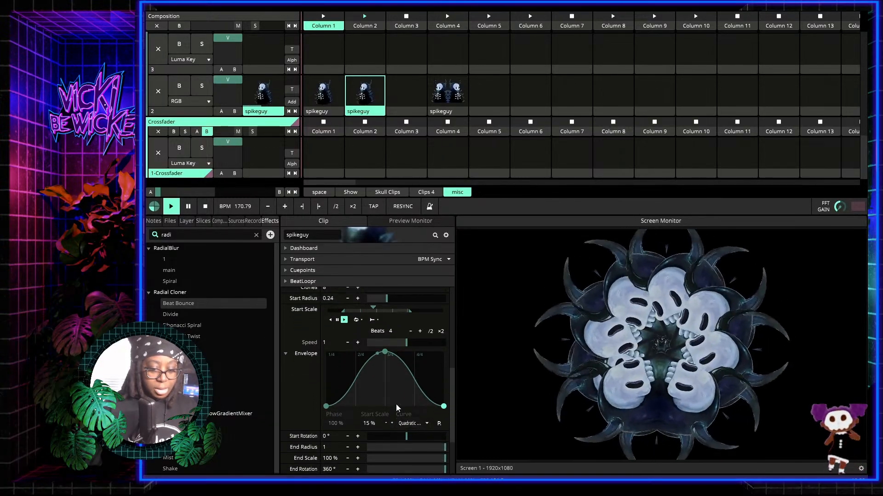
Step: Pause the Start Scale animation of the Radial Cloner on the column 2 spikeguy clip
scroll(396, 405, "up", 1)
left_click(337, 345)
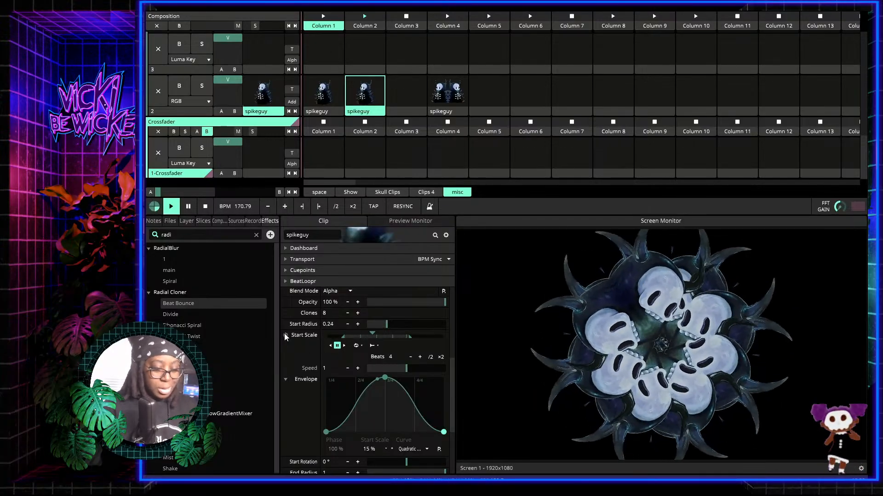
scroll(413, 354, "down", 4)
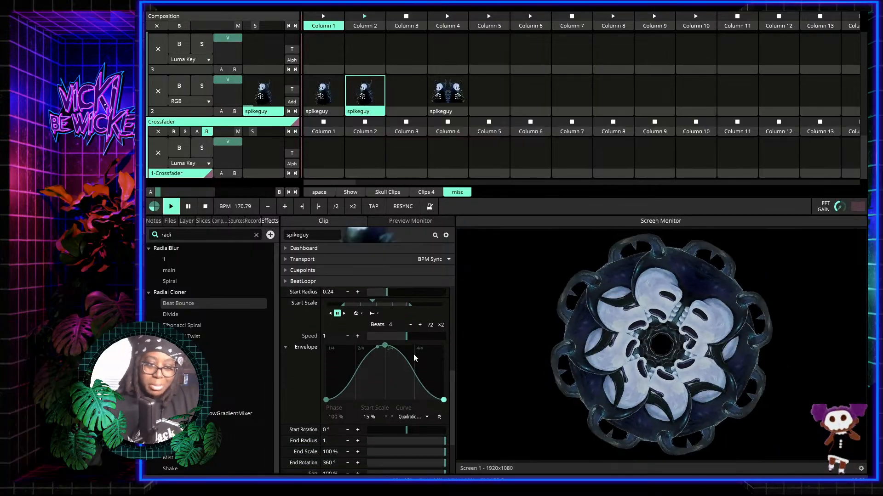
scroll(413, 354, "up", 2)
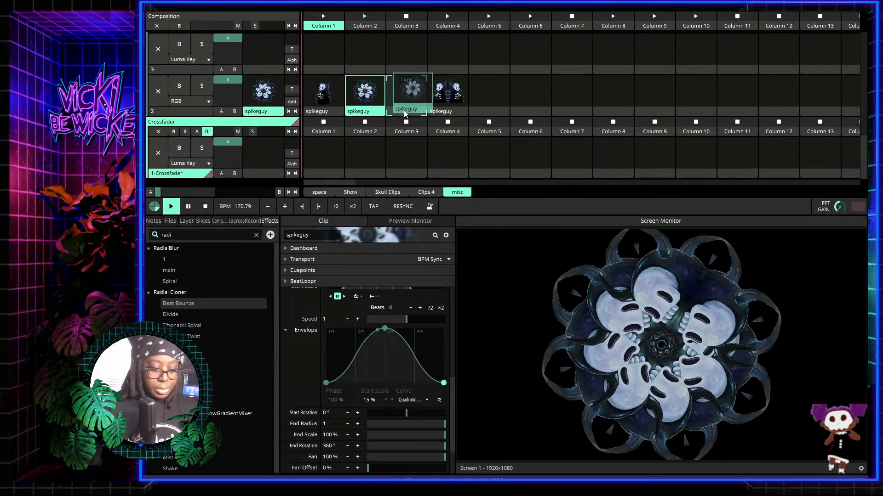
Step: Copy the column 2 spikeguy clip into column 3, play it, and set its Radial Cloner Start Rotation to 180°
key("ctrl+v")
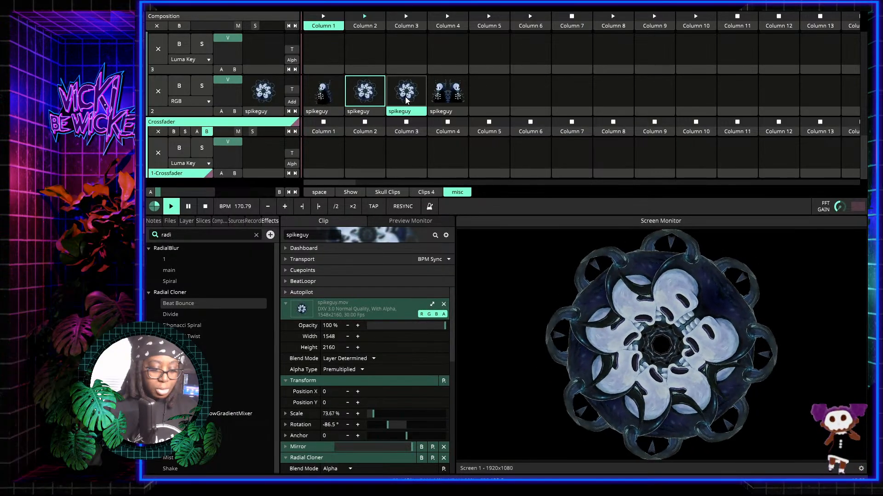
left_click(406, 100)
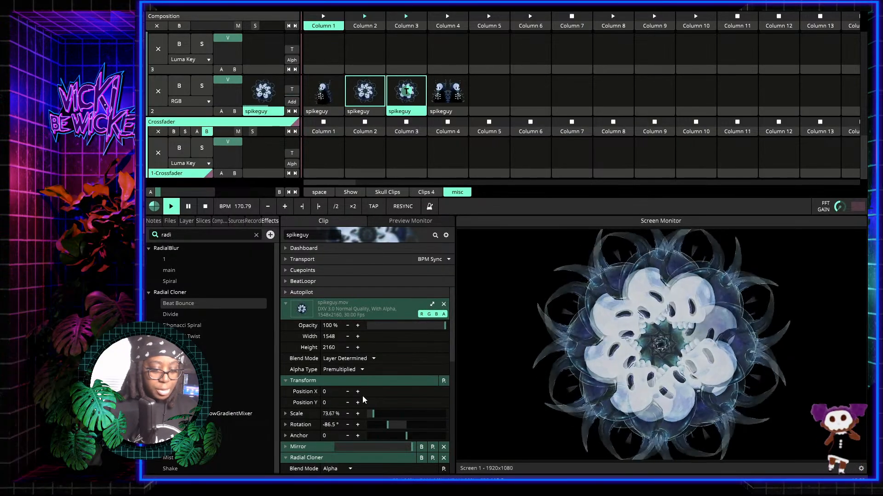
scroll(366, 411, "down", 6)
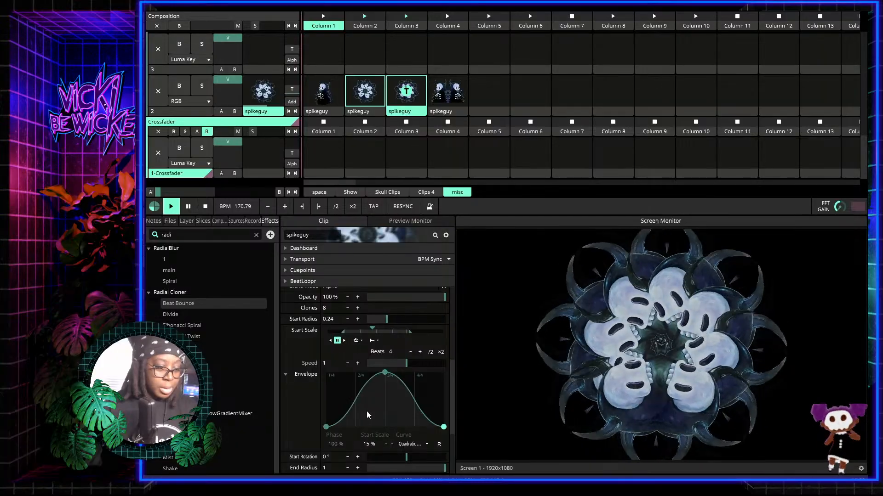
scroll(367, 416, "down", 2)
mouse_move(407, 412)
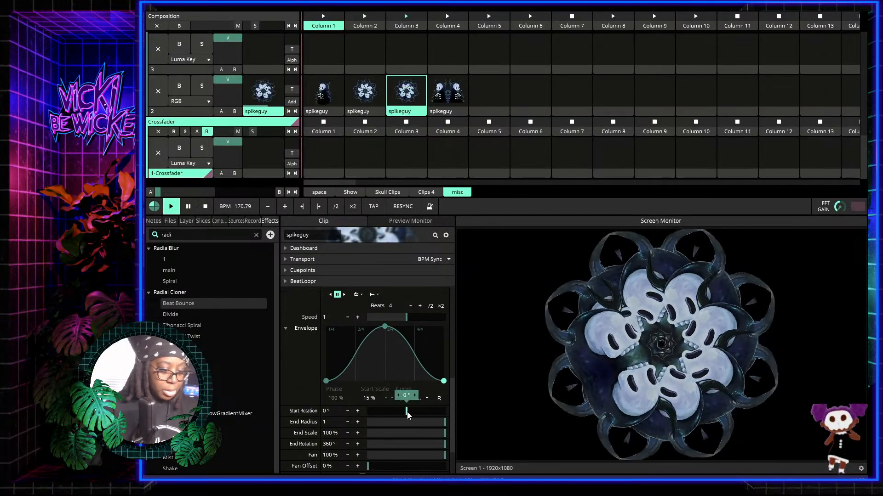
left_click_drag(407, 411, 450, 415)
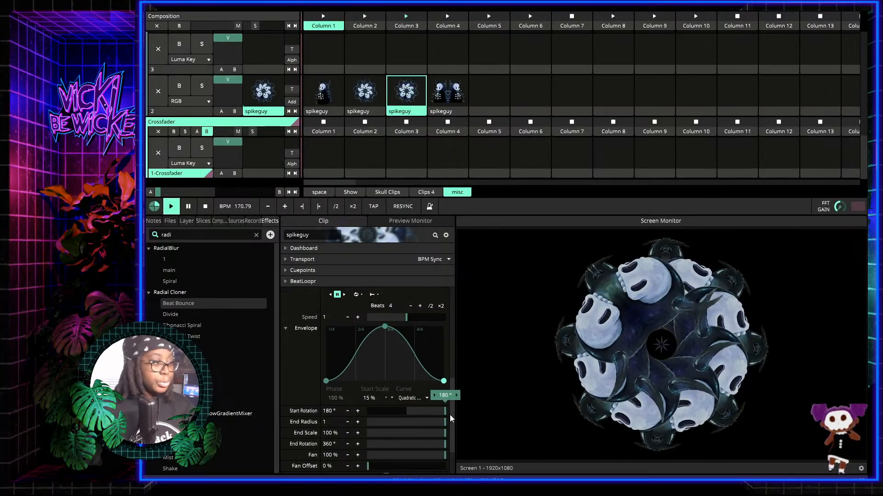
Step: Search the effects for "mirr" and add Flip's Soft Mirror V preset between the Mirror and Radial Cloner effects
scroll(393, 412, "up", 6)
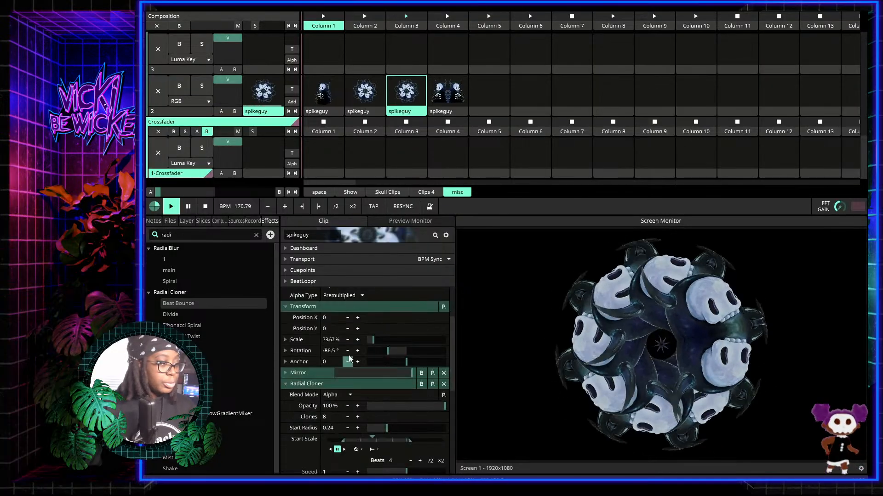
double_click(222, 236)
type("mirr")
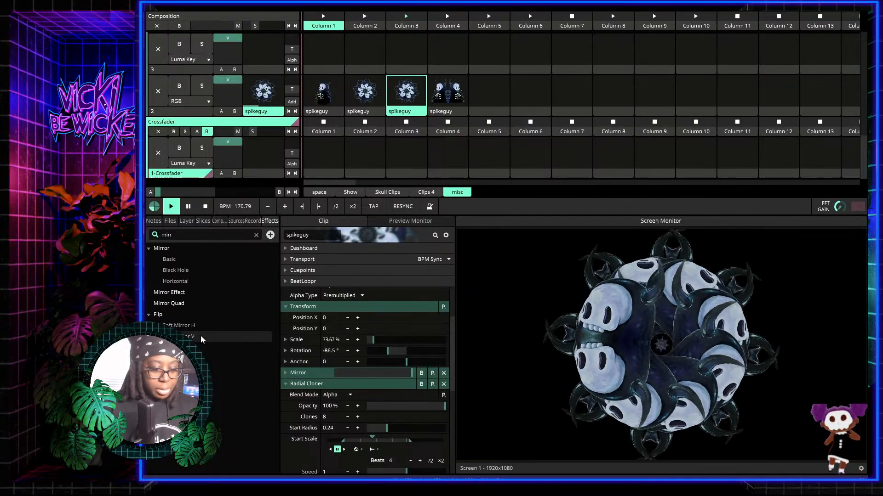
left_click_drag(200, 336, 379, 379)
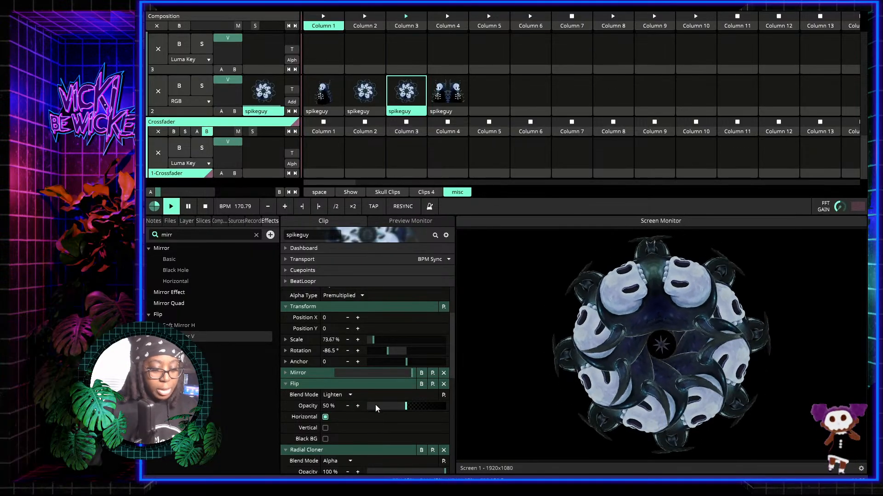
Step: Collapse the column 3 clip's source and effect sections and move the Flip effect below the Radial Cloner
scroll(390, 394, "down", 2)
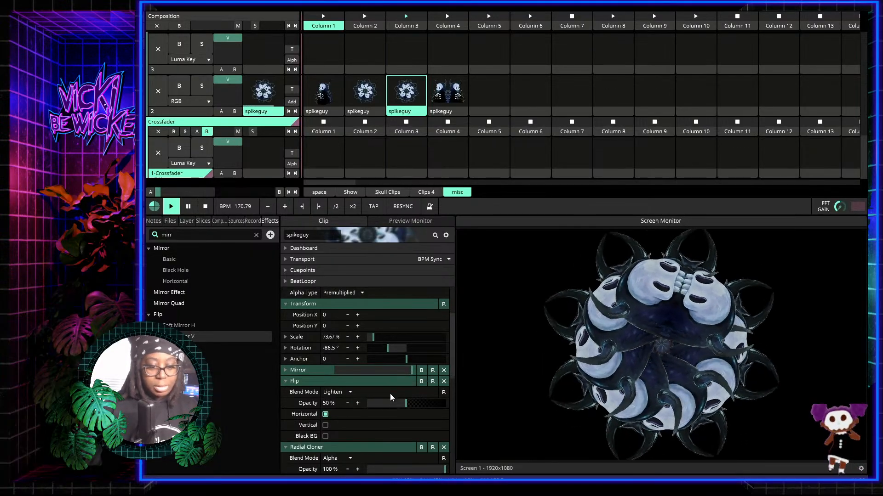
scroll(389, 395, "down", 1)
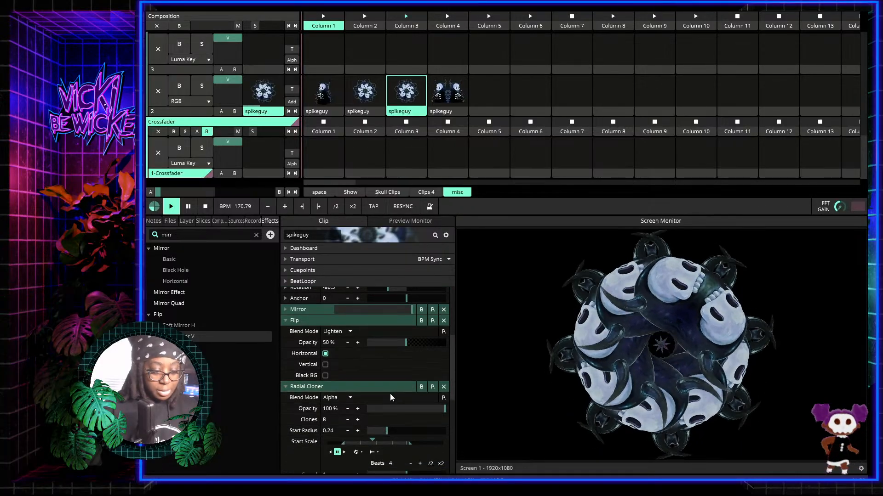
left_click(285, 387)
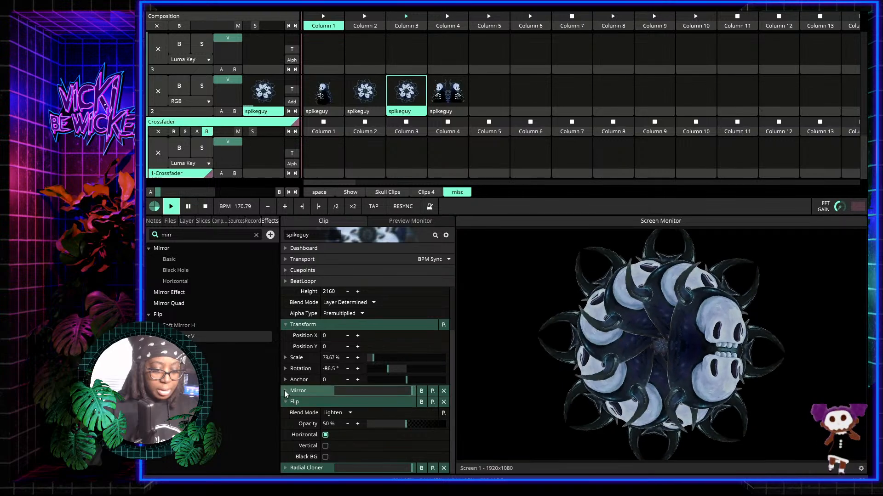
left_click(286, 324)
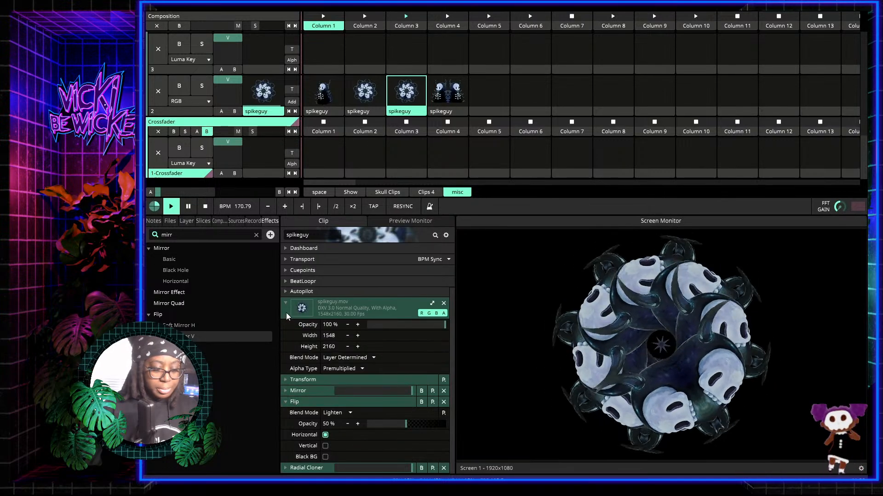
left_click(285, 304)
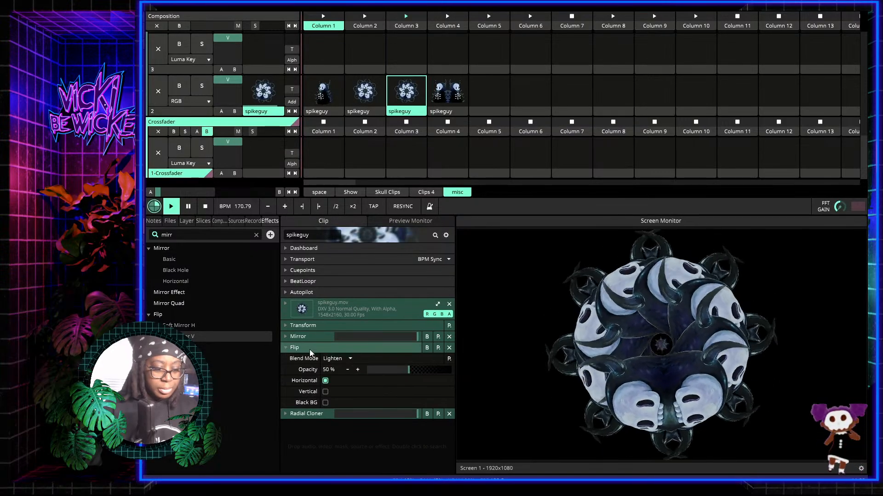
left_click_drag(311, 350, 321, 432)
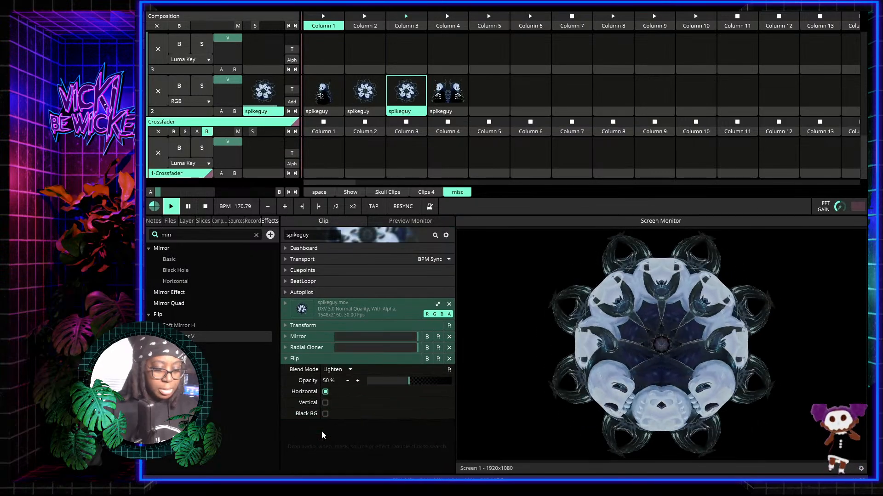
left_click(313, 358)
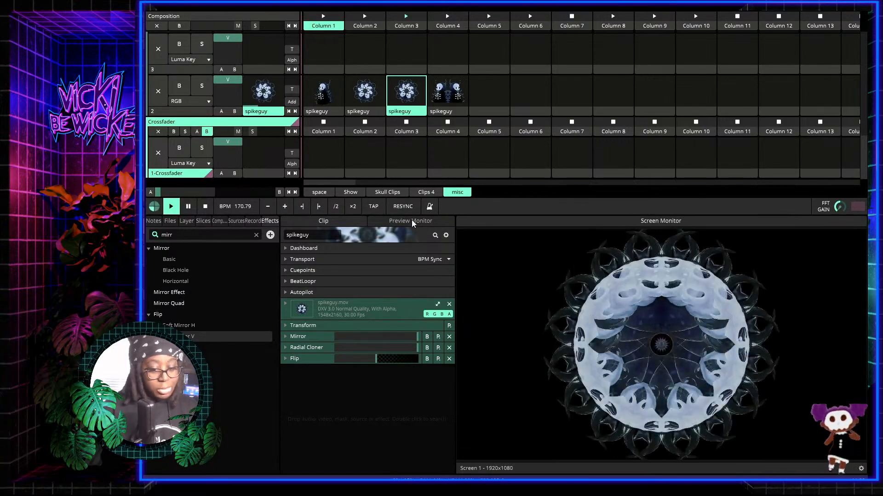
Step: Dock the Preview Monitor beneath the Effects list and preview the column 3 spikeguy clip in it
left_click_drag(412, 220, 201, 477)
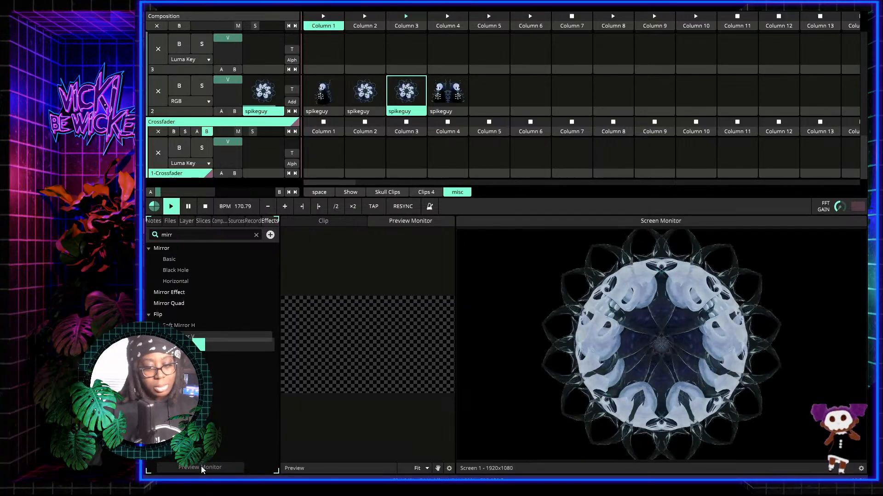
left_click_drag(199, 469, 200, 468)
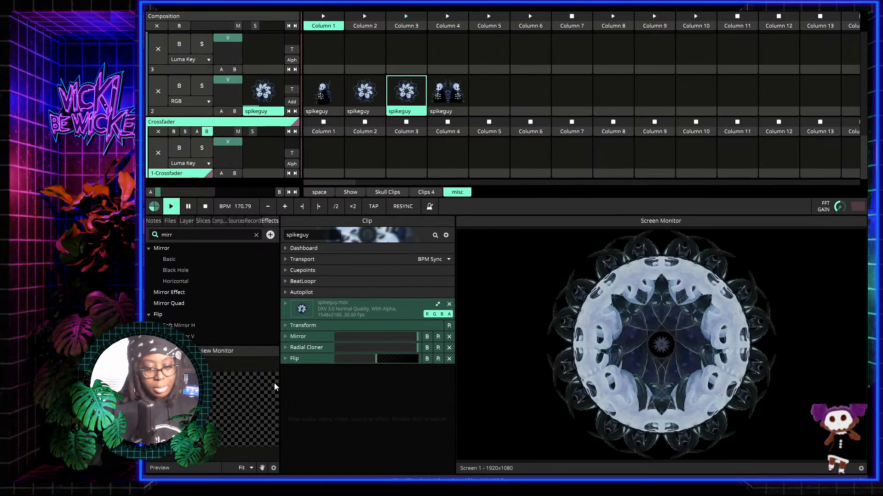
left_click(406, 115)
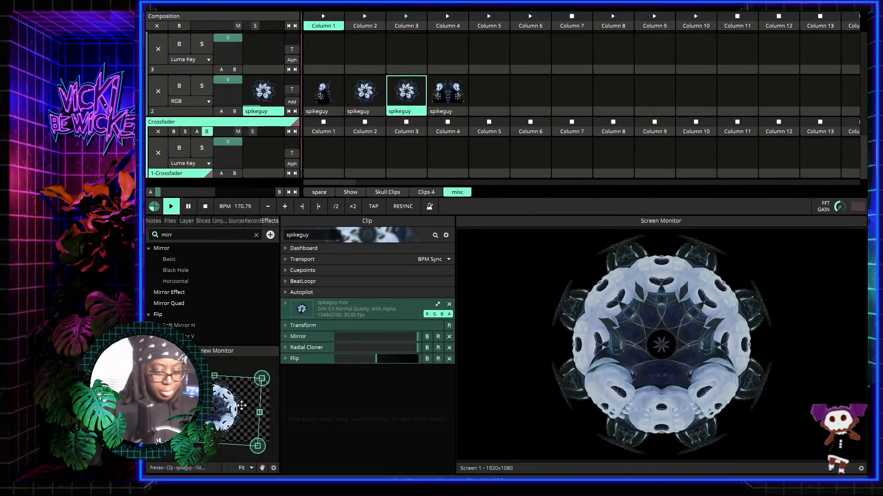
Step: Search the effects for "trans", add a Transform effect at the end of the column 3 clip's chain and expand it
left_click(208, 233)
key("BackSpace")
key("BackSpace")
key("BackSpace")
key("BackSpace")
type("trans")
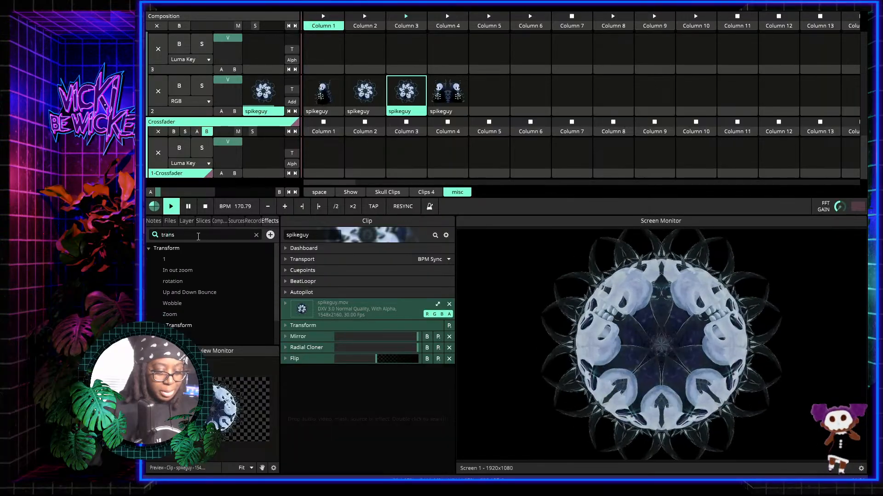
left_click_drag(171, 250, 335, 399)
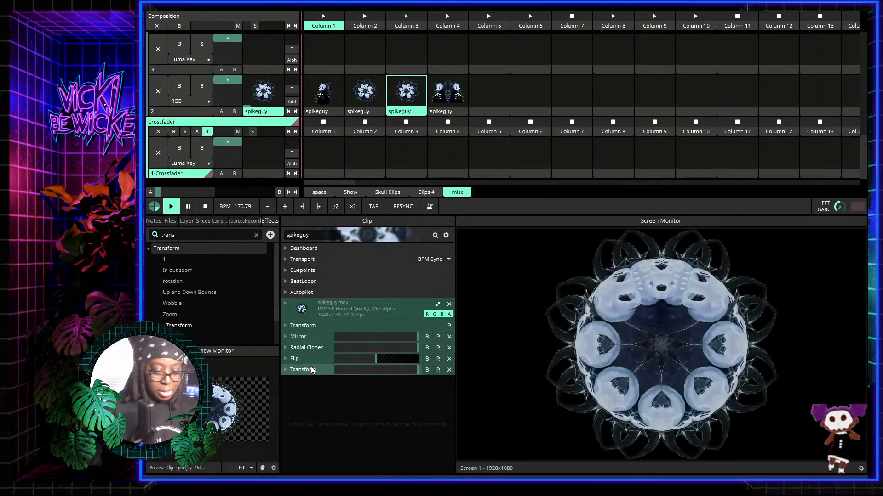
left_click(295, 369)
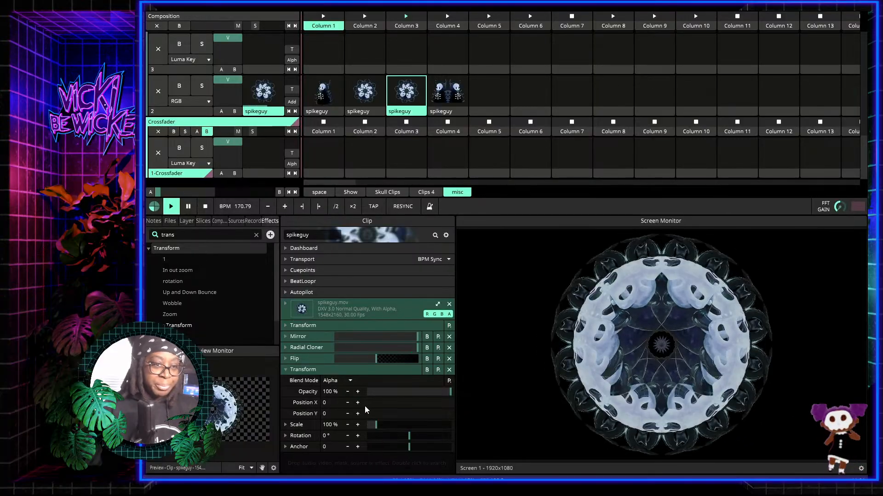
Step: Move the Flip effect below the added Transform and set that Transform's Position X to 460 and Scale to 113%
left_click_drag(359, 403, 270, 406)
left_click_drag(309, 359, 329, 454)
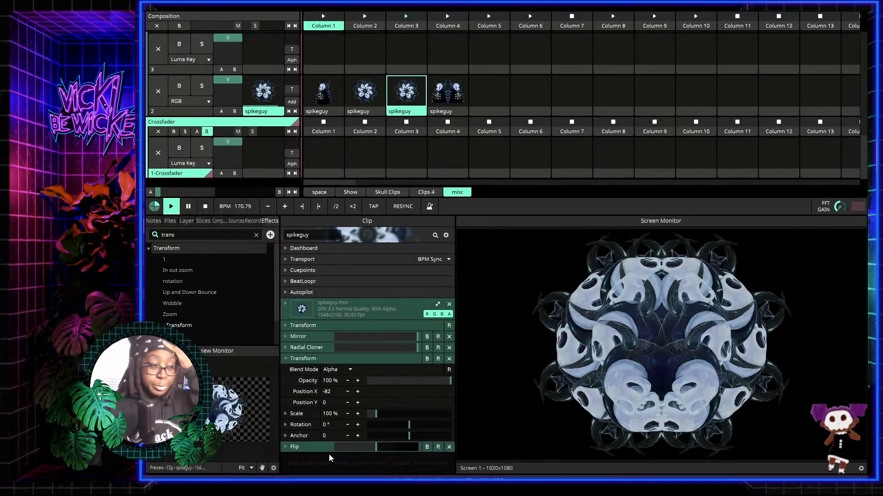
left_click_drag(361, 394, 745, 368)
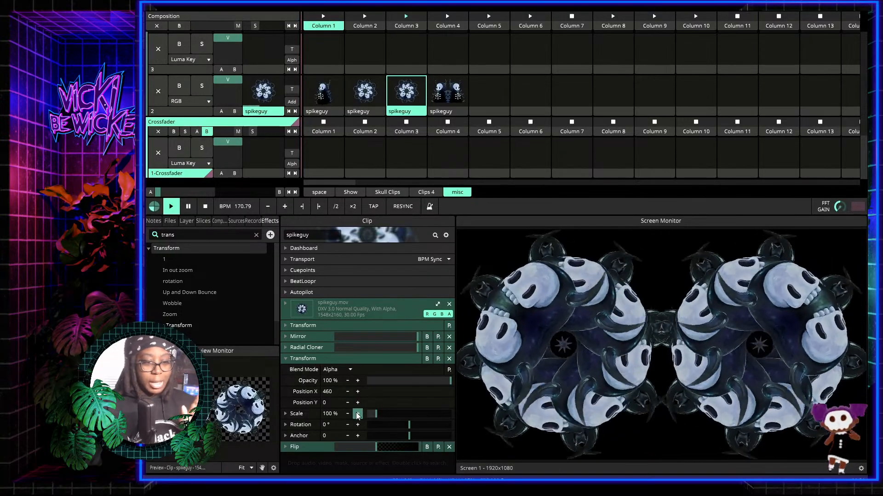
left_click_drag(357, 414, 376, 409)
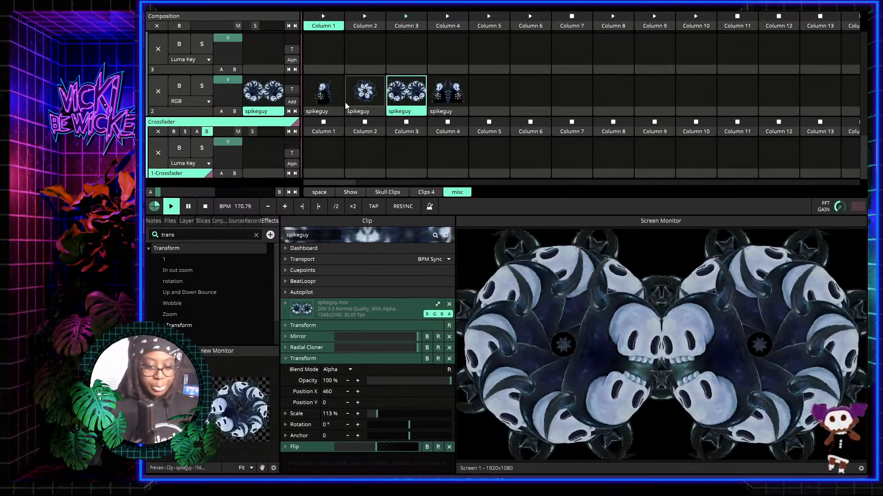
Step: Play the spikeguy clips in columns 1 through 4 one after another to compare the variations
left_click(324, 112)
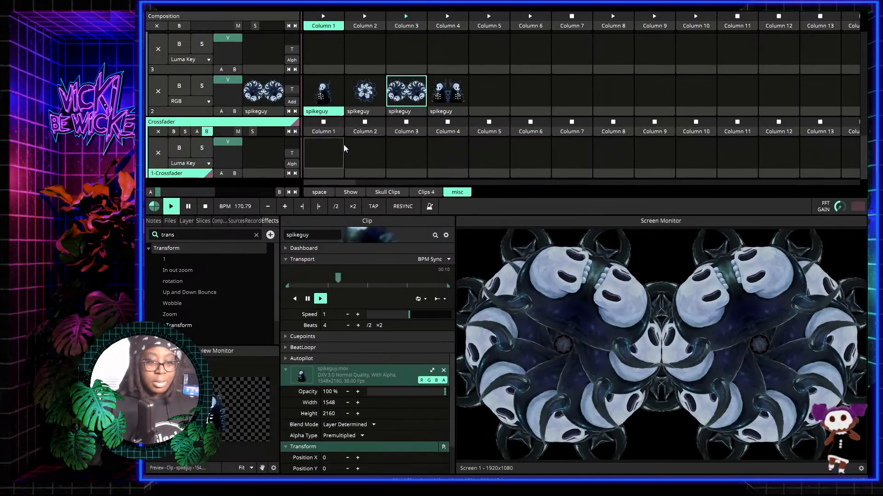
left_click(327, 91)
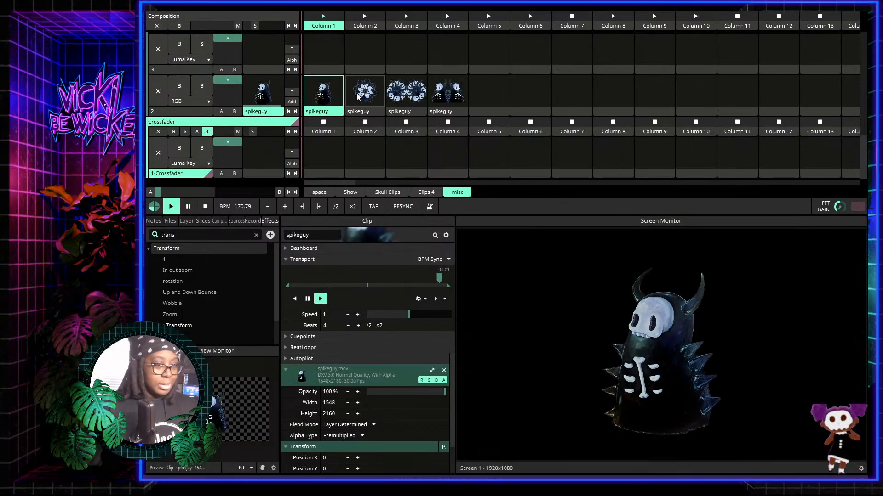
left_click(359, 96)
left_click(405, 94)
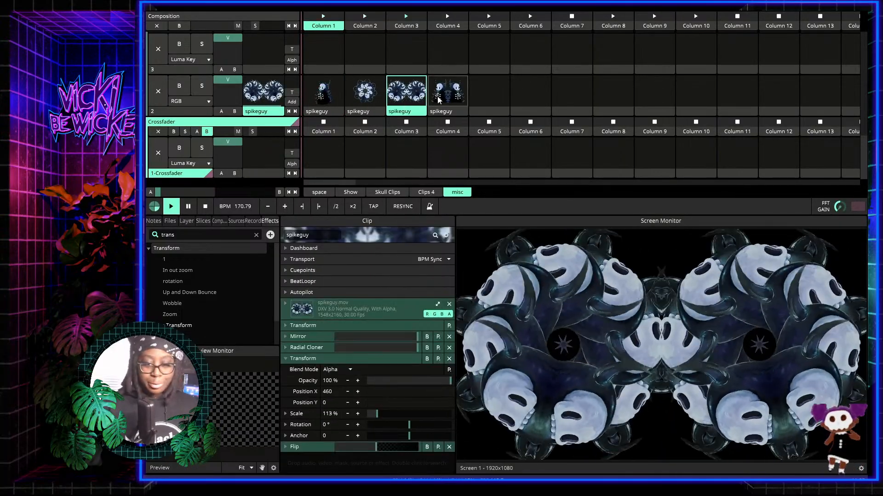
left_click(441, 98)
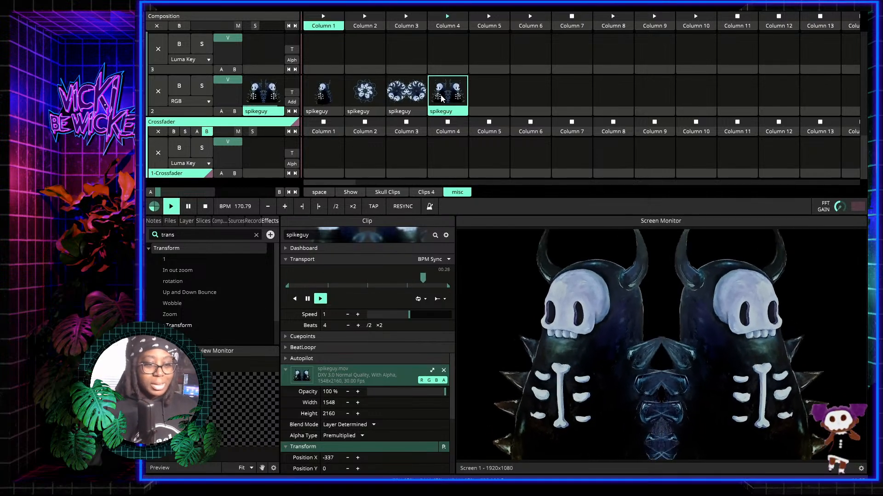
Step: Copy the column 3 spikeguy clip into column 5, play it, and clear the effects search
scroll(441, 98, "up", 1)
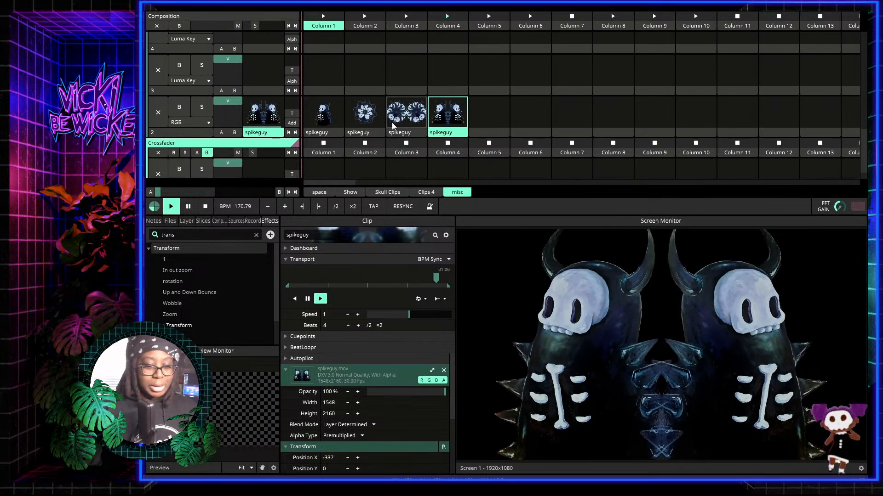
left_click(401, 130)
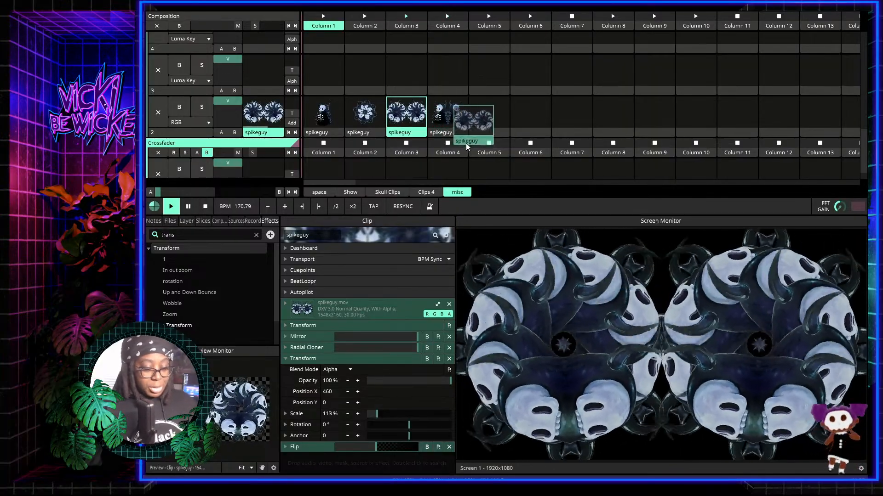
left_click_drag(467, 144, 489, 131)
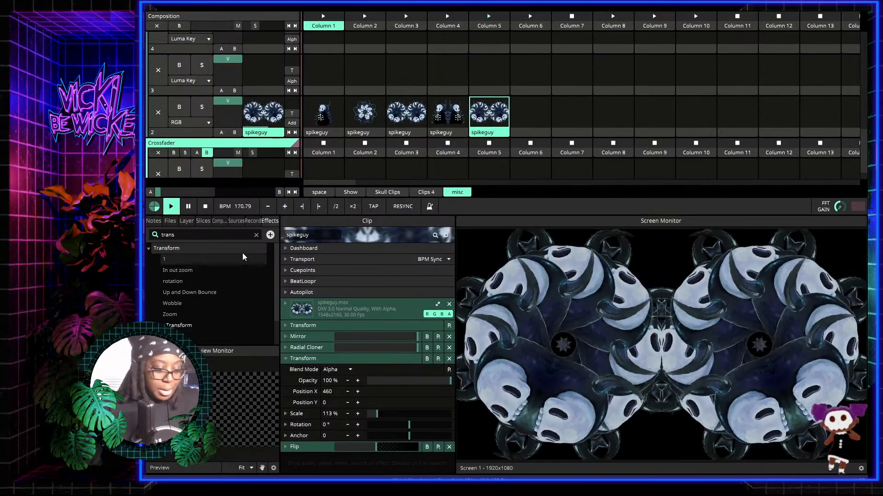
left_click(256, 235)
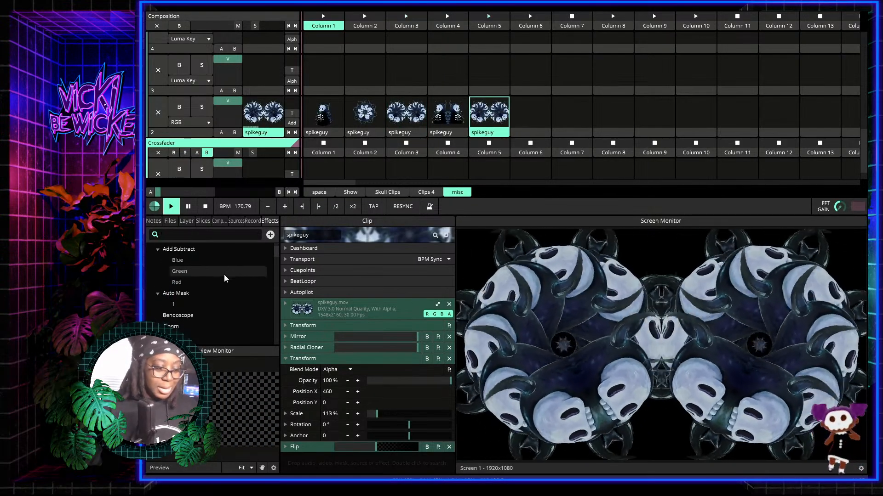
Step: Add a Bendoscope effect to the column 5 spikeguy clip and place it between Mirror and Radial Cloner
scroll(225, 275, "down", 5)
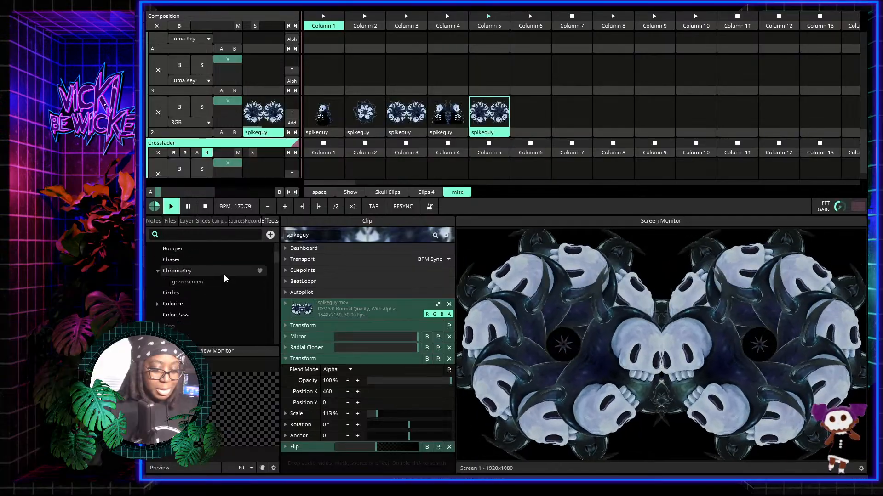
scroll(225, 275, "up", 3)
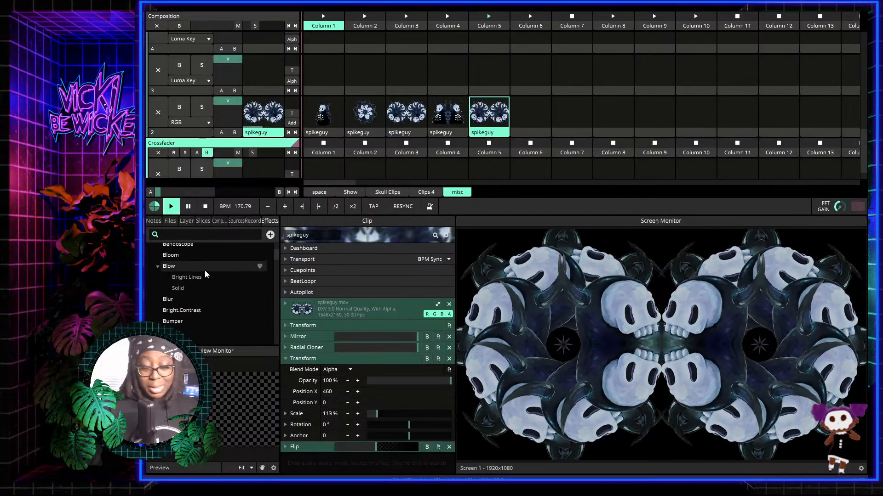
scroll(205, 275, "up", 1)
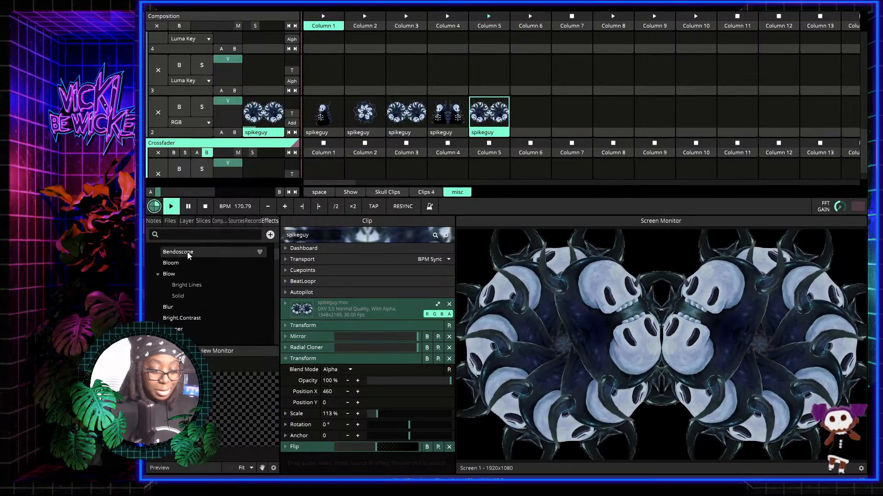
left_click_drag(188, 253, 374, 363)
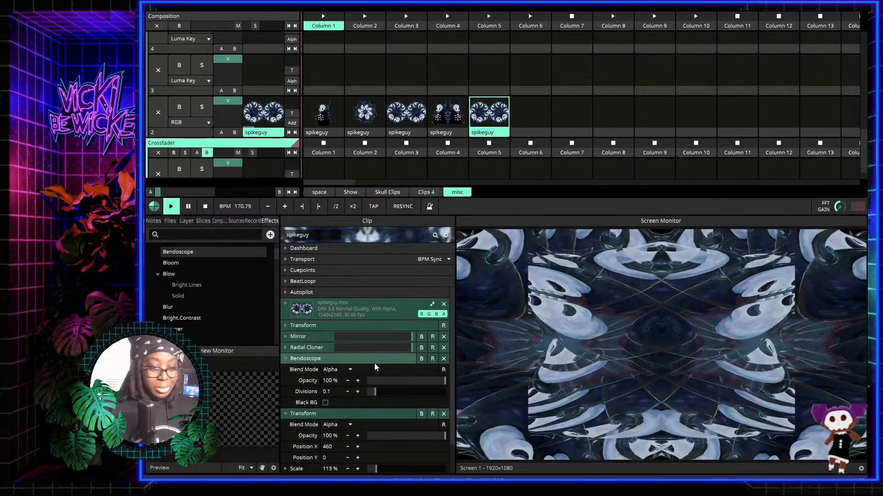
scroll(375, 363, "down", 3)
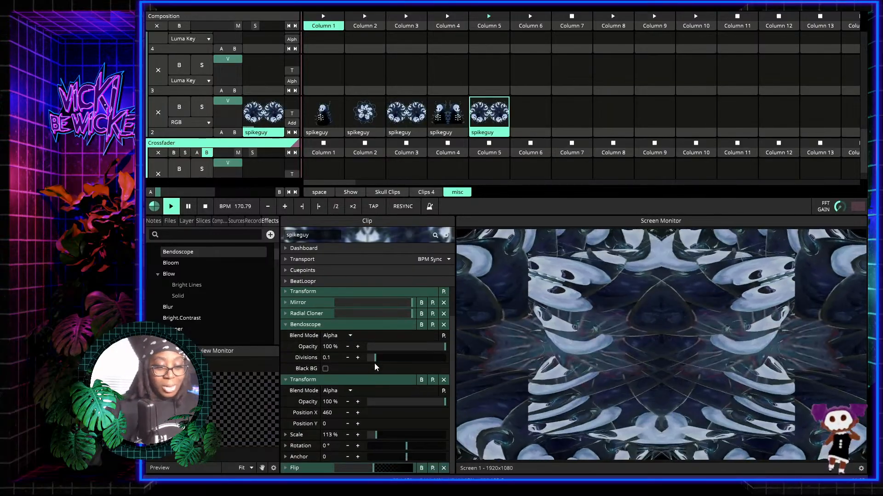
left_click_drag(324, 327, 323, 313)
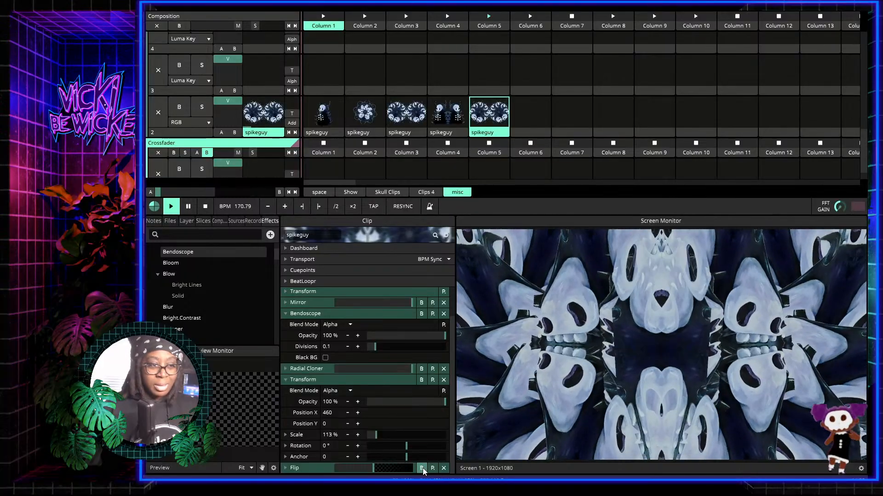
Step: Bypass and re-enable the Flip effect and check the Mirror bypass to compare the column 5 clip's look
left_click(422, 468)
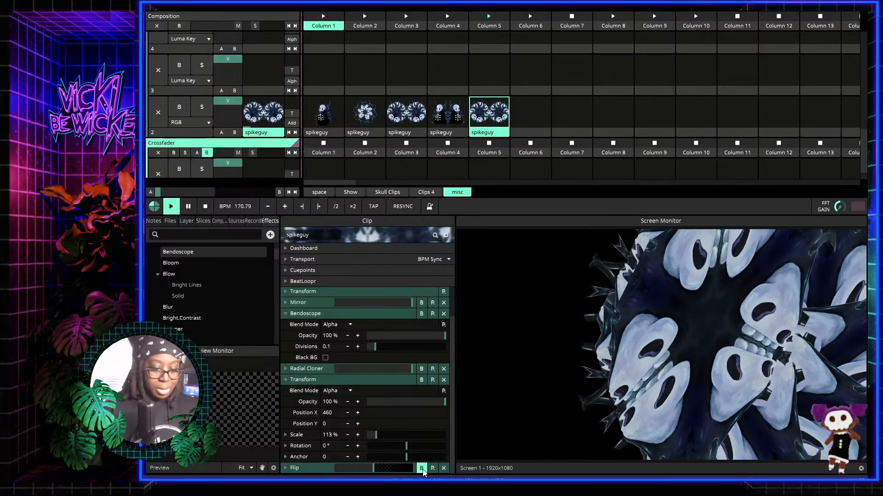
left_click(421, 468)
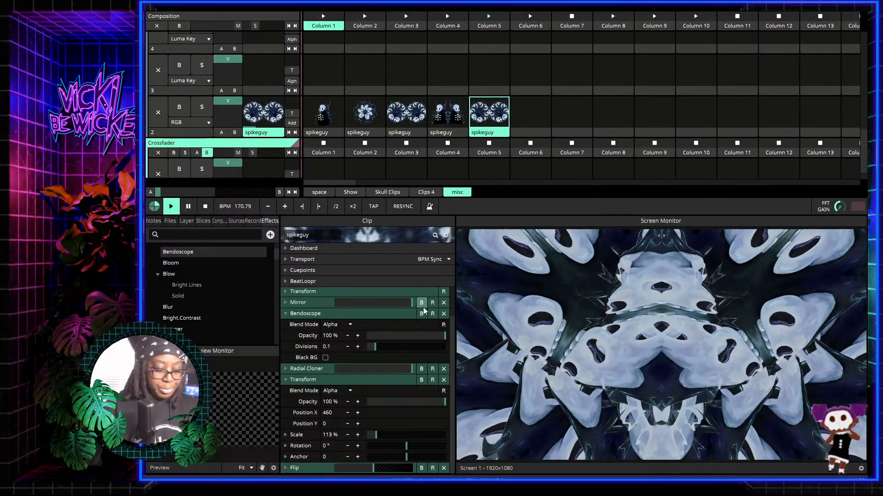
left_click(423, 307)
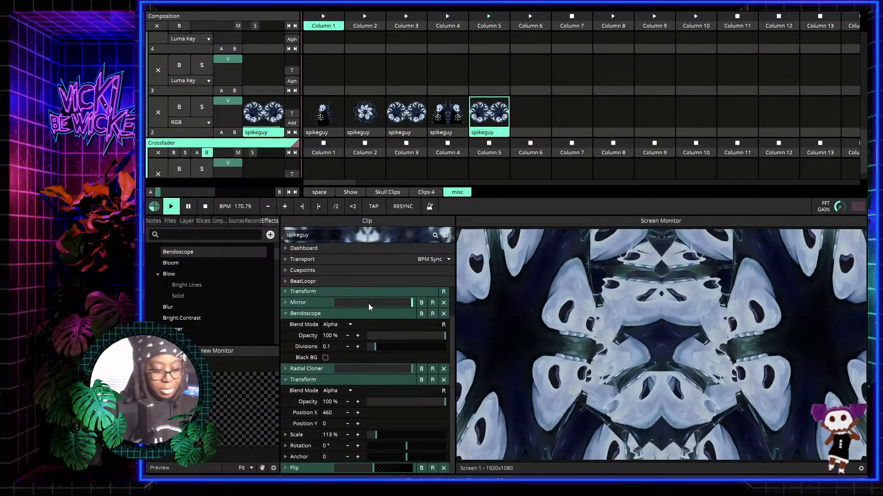
left_click(244, 235)
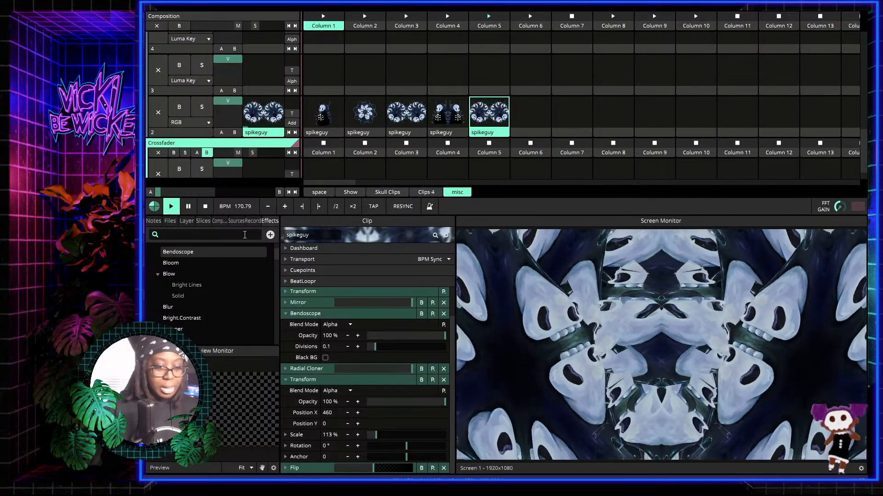
type("vo")
key("BackSpace")
key("BackSpace")
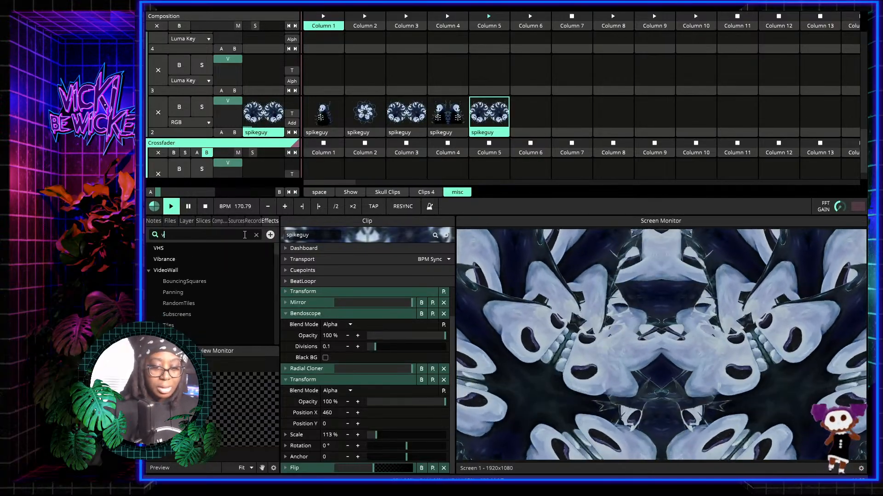
type("vig")
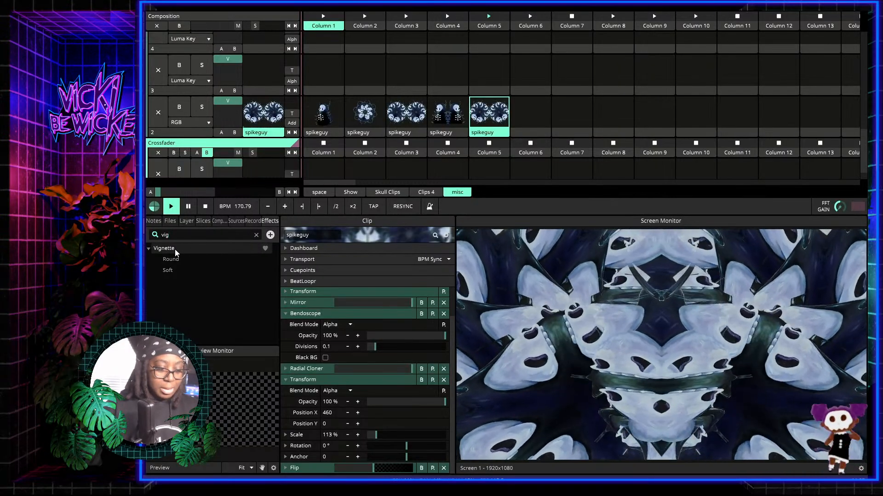
Step: Search the effects for "shift" and apply the Tilt Shift effect to the column 5 spikeguy clip
key("BackSpace")
key("BackSpace")
key("BackSpace")
type("shift")
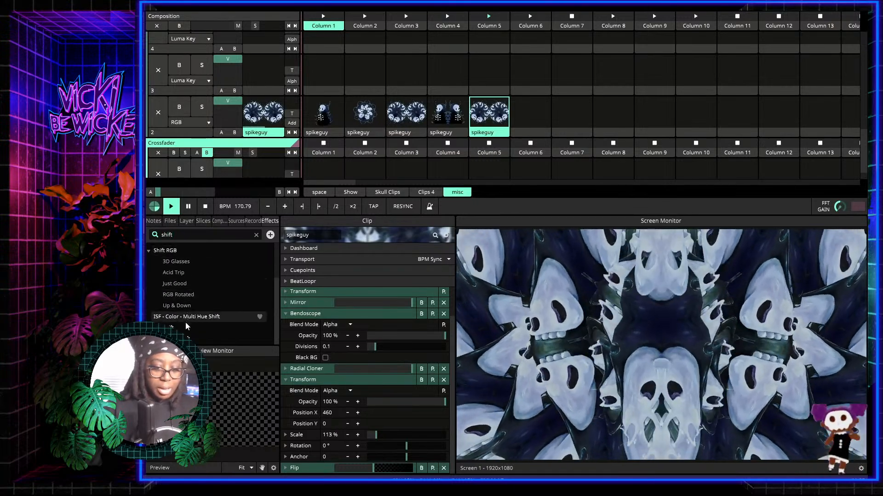
left_click_drag(182, 324, 441, 95)
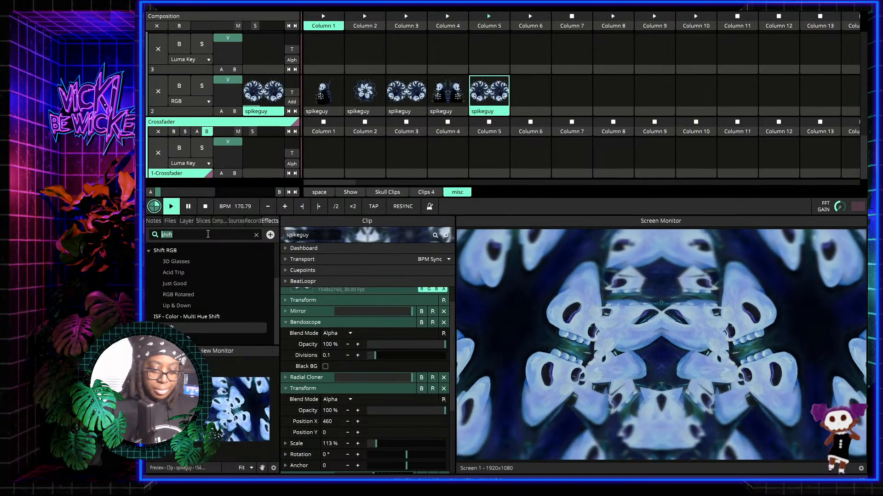
Step: Search for "vig", add the Round Vignette to the column 5 clip, and set its Size to 0.39 and Softness to 0.92
type("vig")
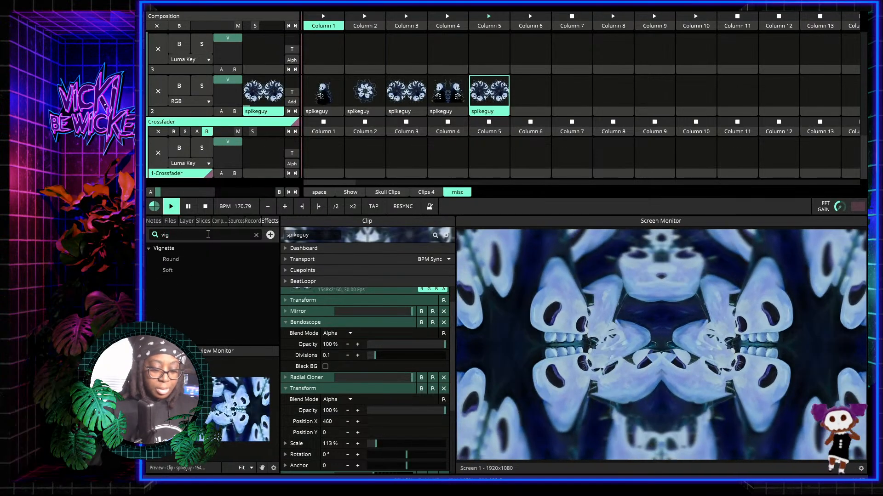
left_click_drag(172, 258, 491, 91)
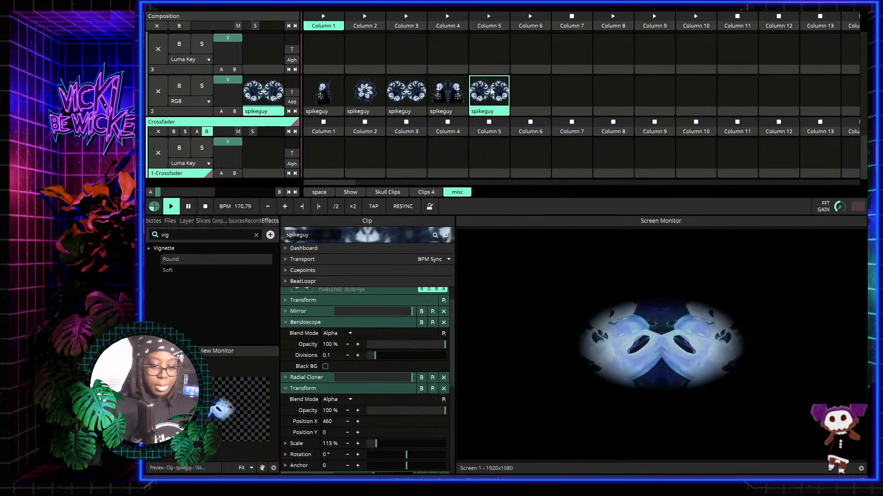
scroll(369, 394, "down", 5)
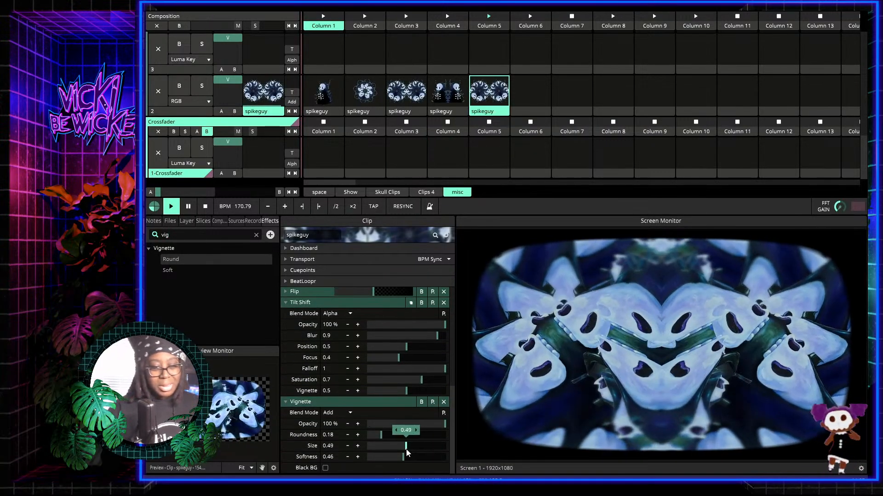
left_click_drag(419, 457, 451, 455)
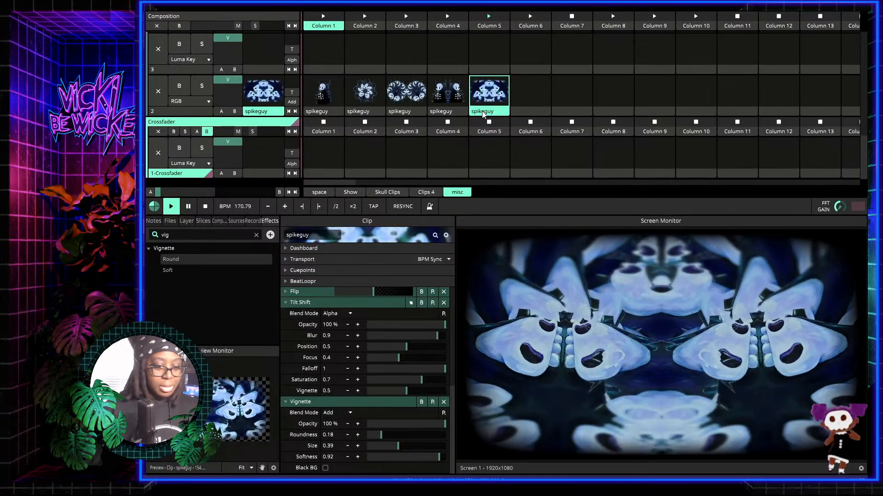
Step: Copy the column 2 spikeguy clip up into layer 3 of the same column, play it and show its settings
left_click(329, 113)
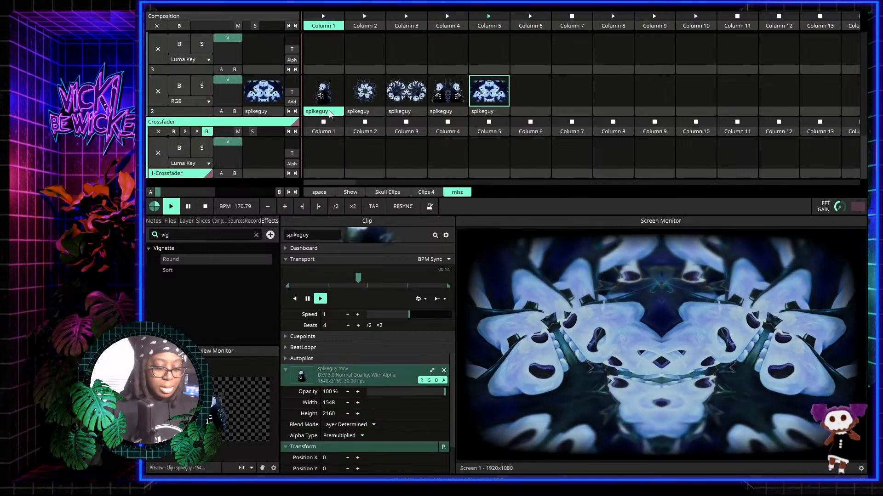
left_click(380, 113)
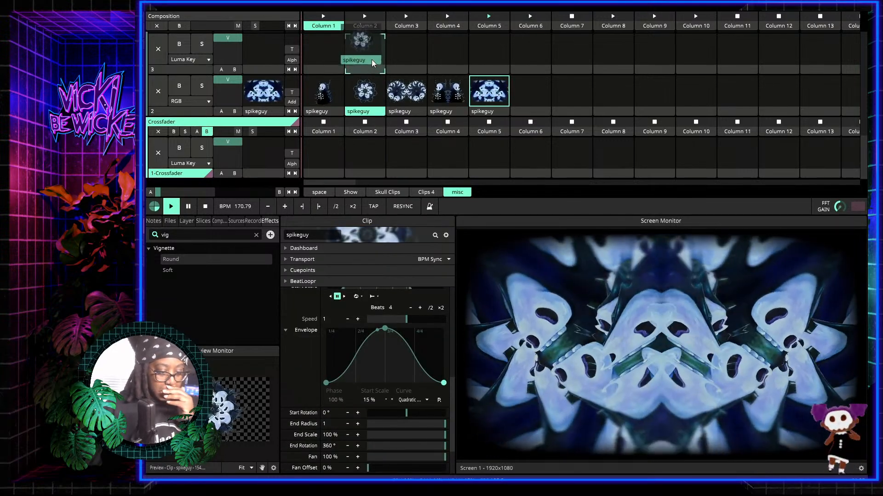
left_click_drag(372, 59, 372, 59)
left_click(372, 59)
left_click(535, 95)
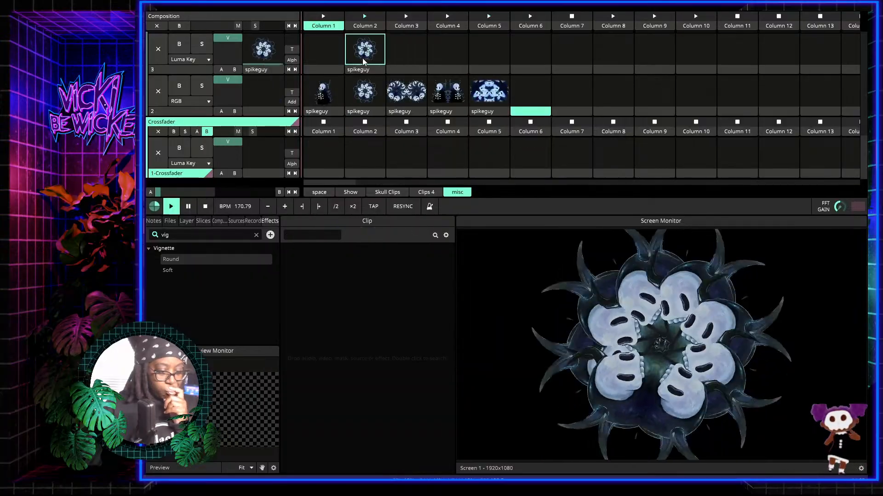
left_click(361, 68)
Step: Clear the effects search, preview the Grid Cloner effect and apply it to the layer 3 spikeguy clip
left_click(256, 235)
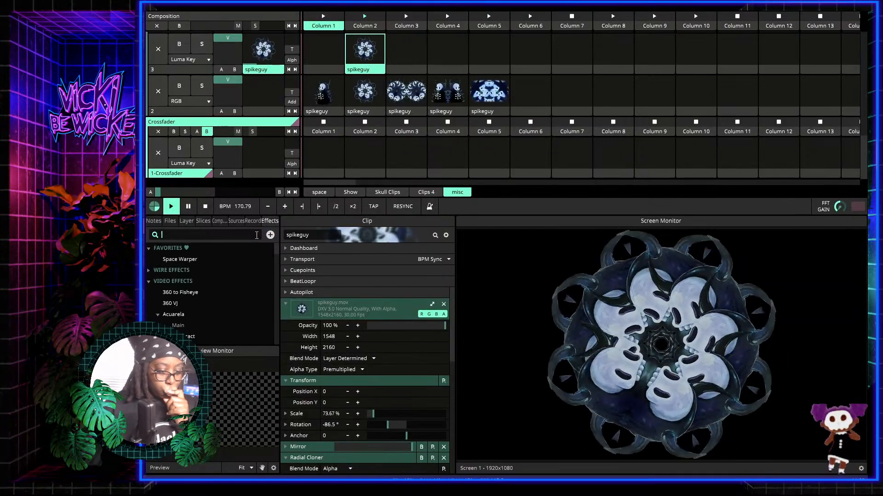
scroll(213, 301, "down", 5)
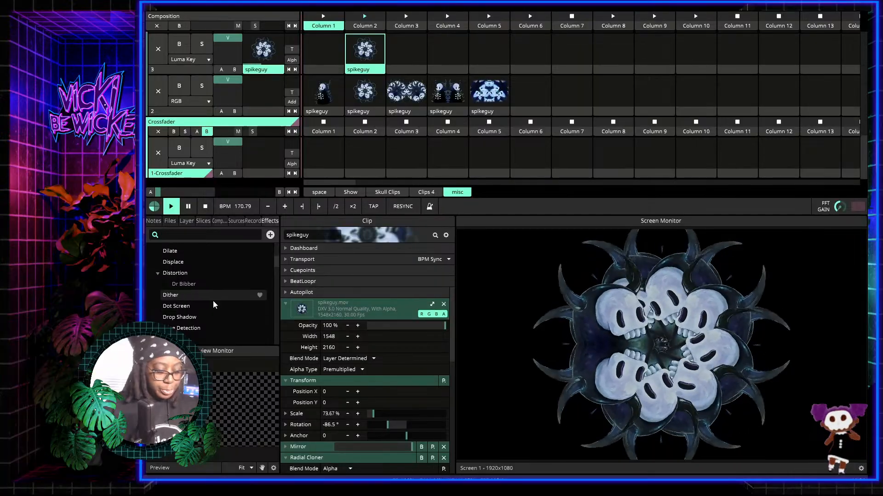
scroll(186, 321, "down", 2)
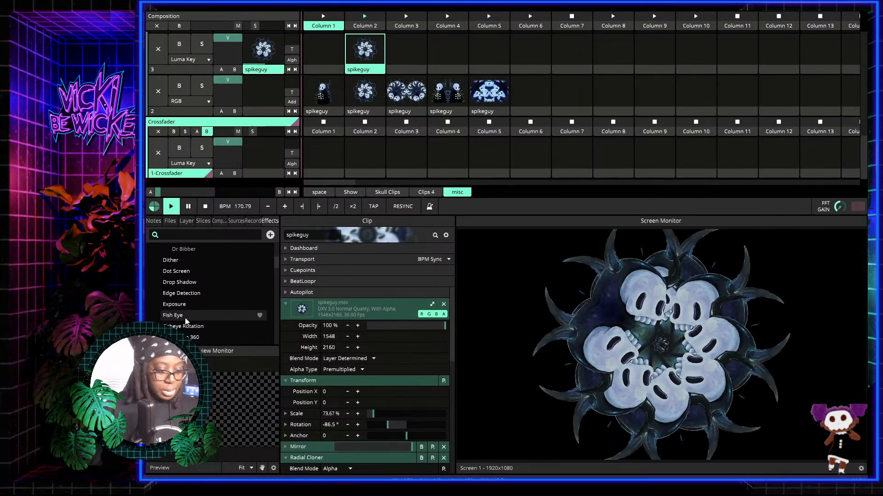
scroll(193, 322, "down", 6)
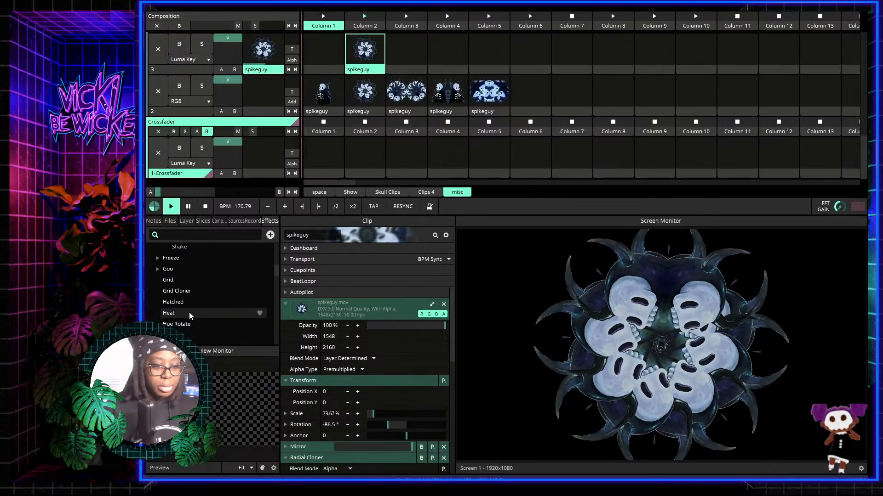
left_click(177, 292)
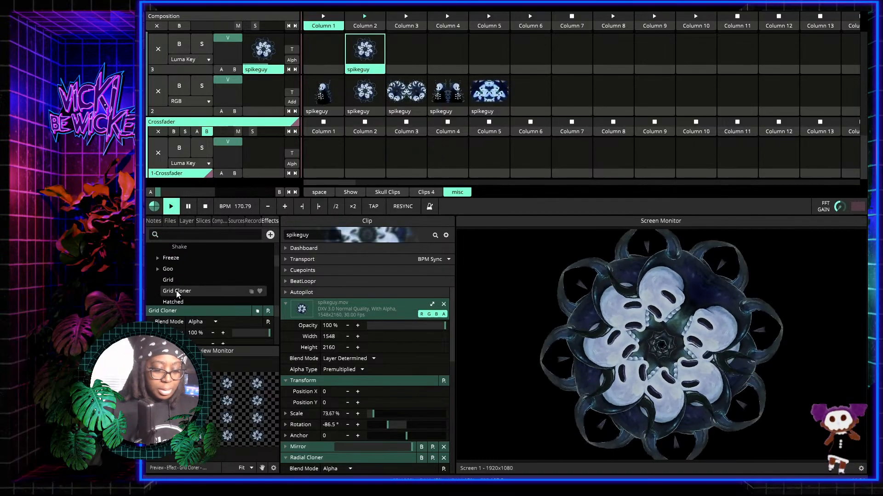
scroll(178, 294, "up", 1)
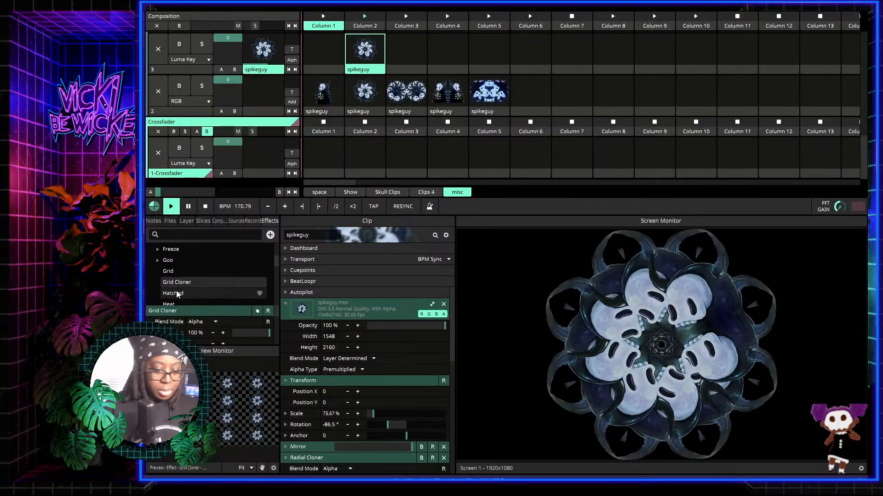
left_click_drag(172, 314, 368, 58)
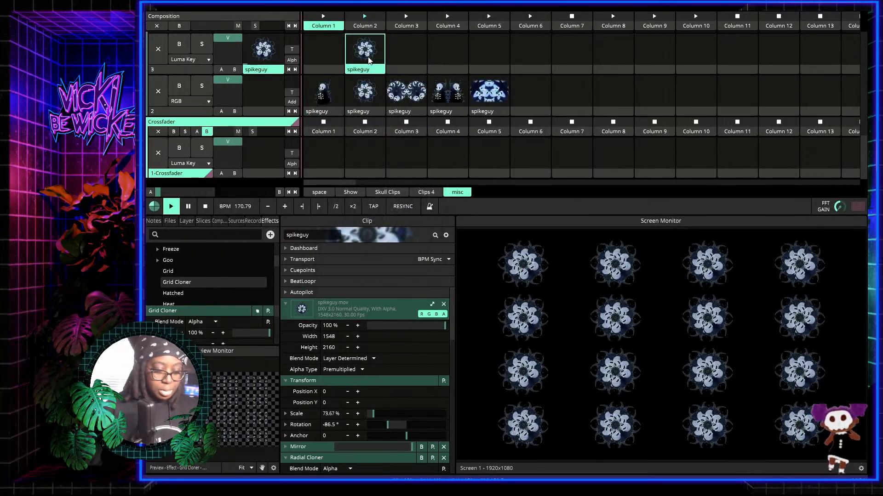
Step: Set the layer 3 clip's Transform Scale to 100% and its Grid Cloner Input Scale to 16.67%
left_click(357, 414)
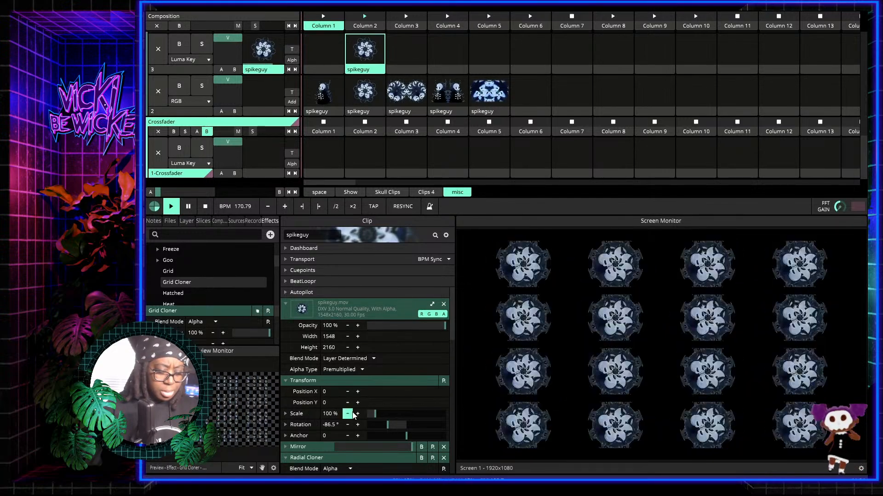
scroll(353, 414, "down", 5)
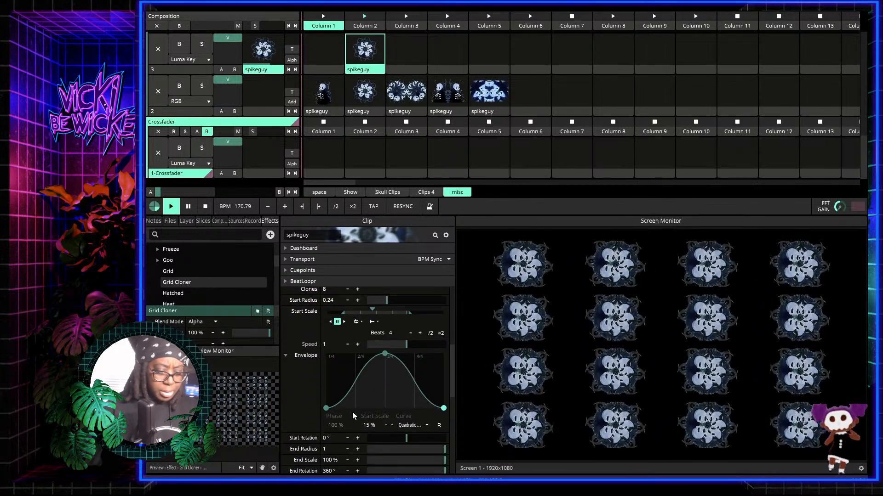
scroll(352, 412, "down", 6)
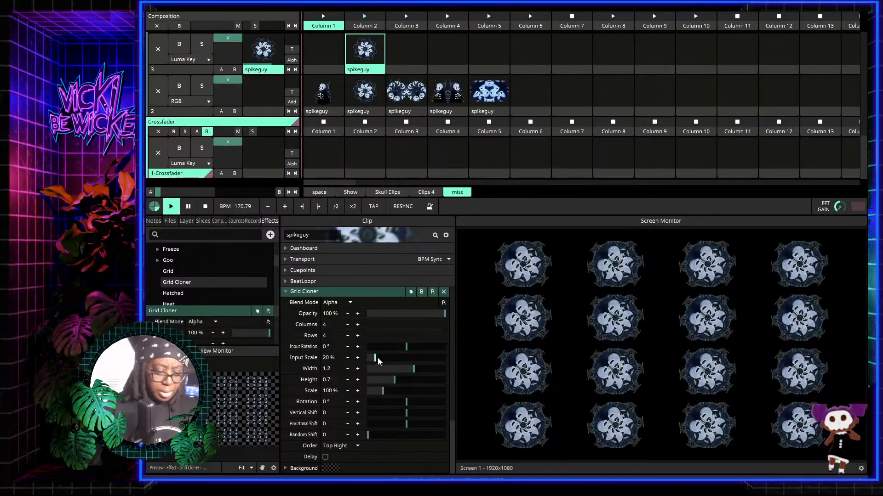
left_click_drag(386, 357, 387, 359)
left_click_drag(397, 359, 378, 359)
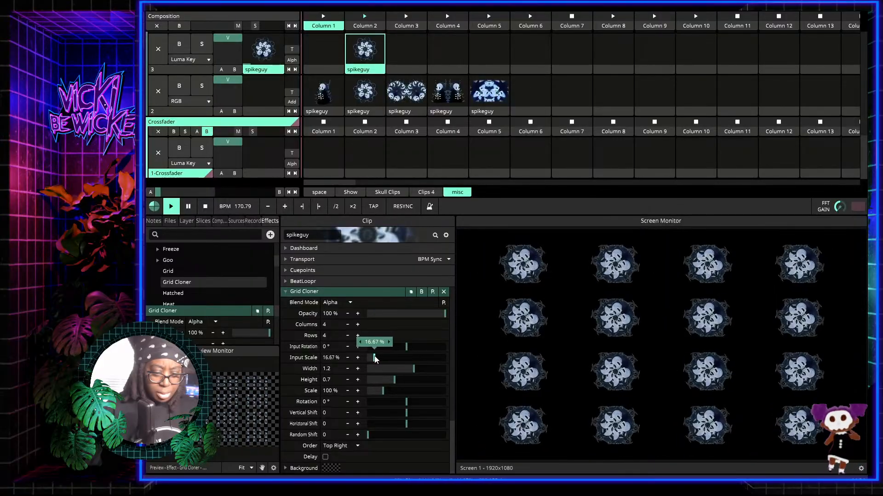
scroll(296, 305, "up", 5)
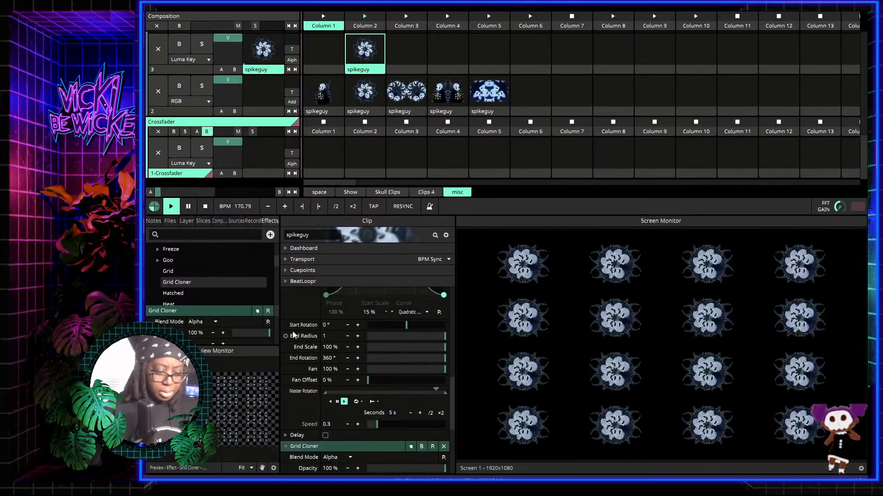
scroll(292, 333, "up", 5)
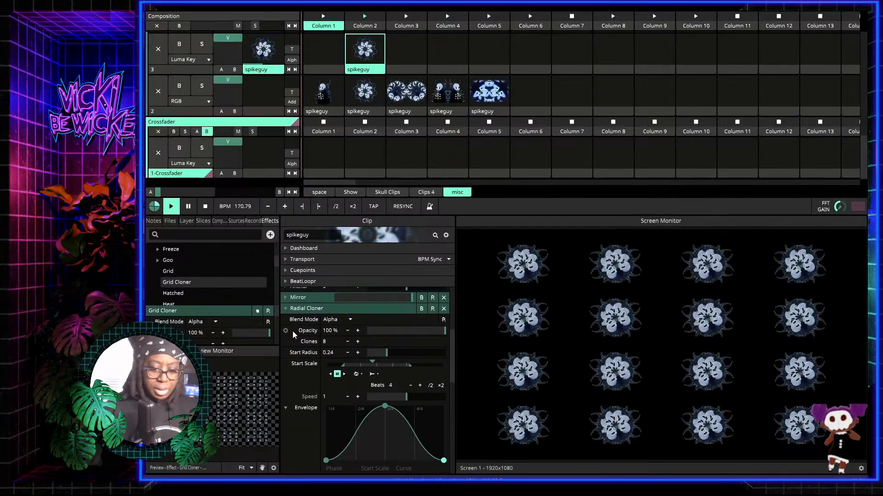
scroll(293, 334, "up", 4)
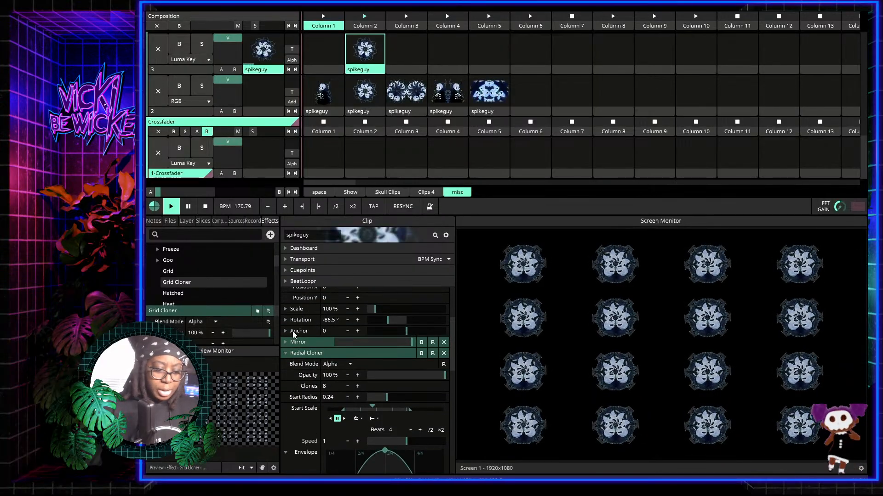
Step: Set the layer 3 clip's Transform Scale to 55.5% and its Grid Cloner Input Scale to 75% with Delay enabled
scroll(293, 333, "up", 4)
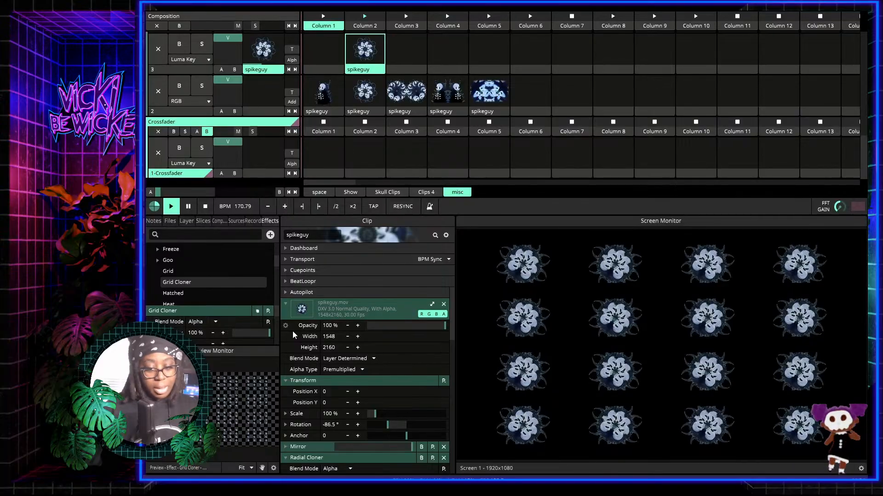
left_click(348, 414)
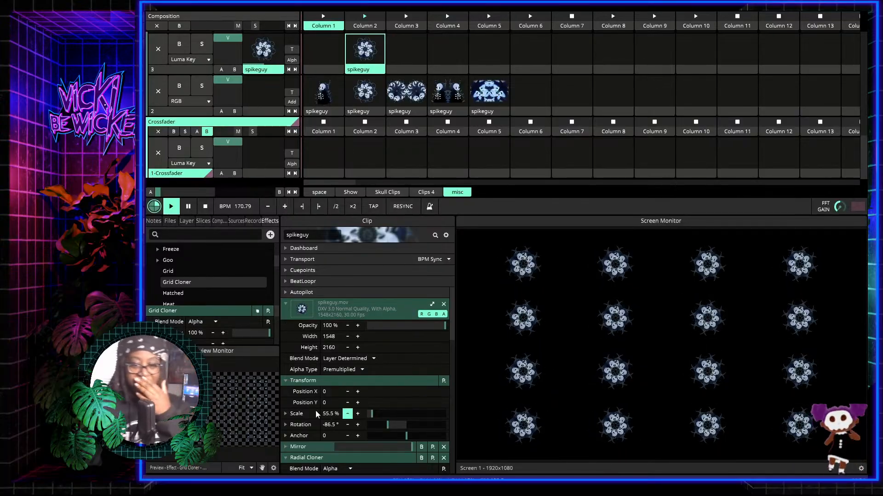
scroll(378, 352, "down", 5)
left_click_drag(379, 360, 396, 360)
left_click(325, 458)
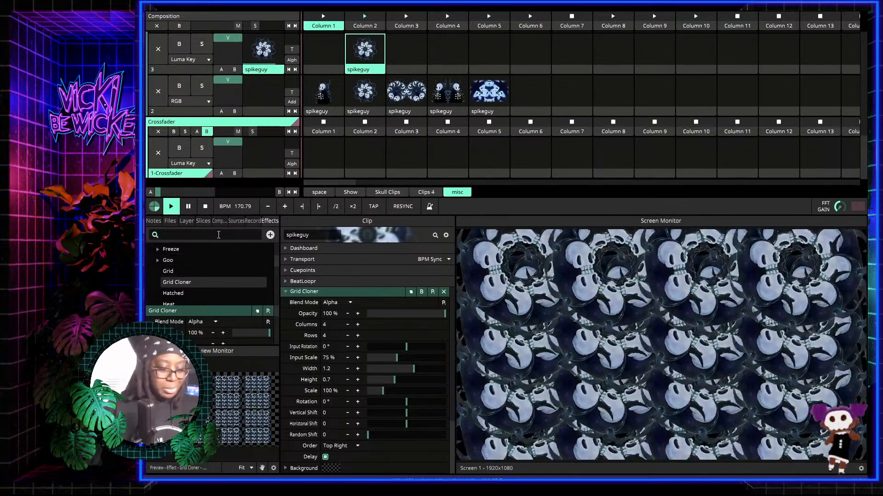
Step: Search the effects for "drop" and add Drop Shadow to the layer 3 clip between Radial Cloner and Grid Cloner
left_click(219, 235)
type("drop")
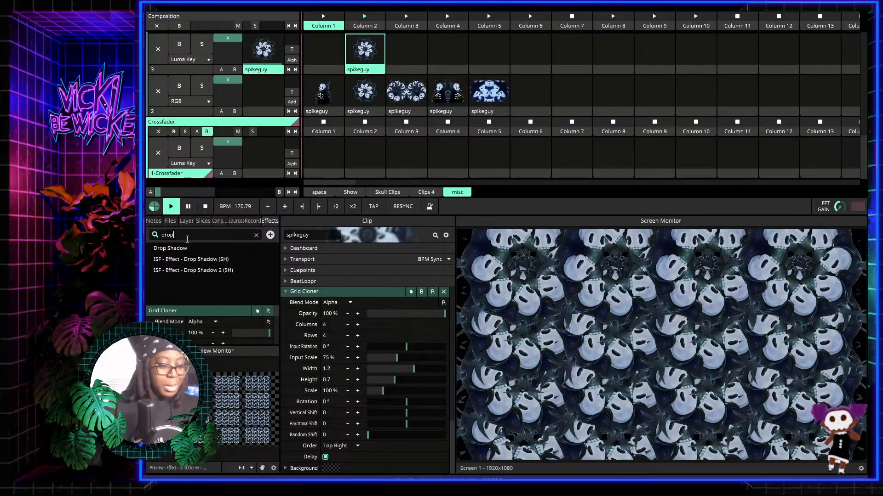
left_click_drag(177, 246, 354, 410)
left_click_drag(367, 450, 373, 461)
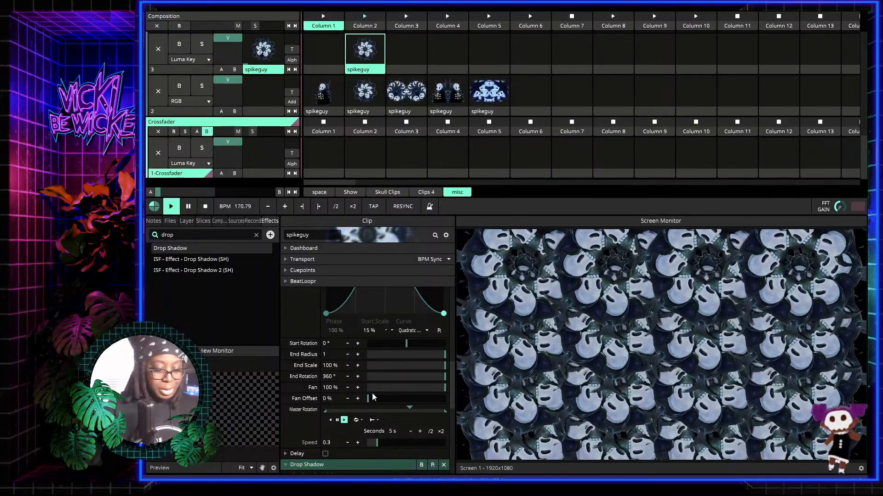
Step: Collapse the clip's effects and try to move Drop Shadow below Grid Cloner
scroll(373, 394, "down", 5)
scroll(371, 393, "up", 1)
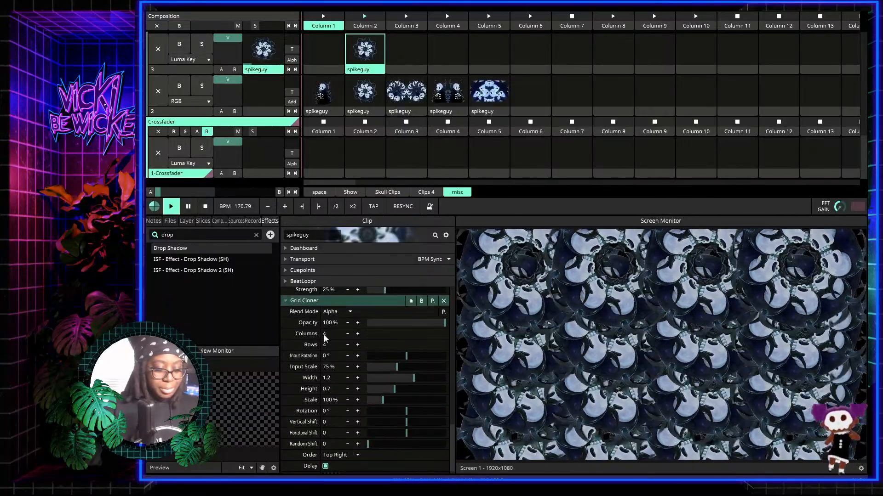
left_click(286, 302)
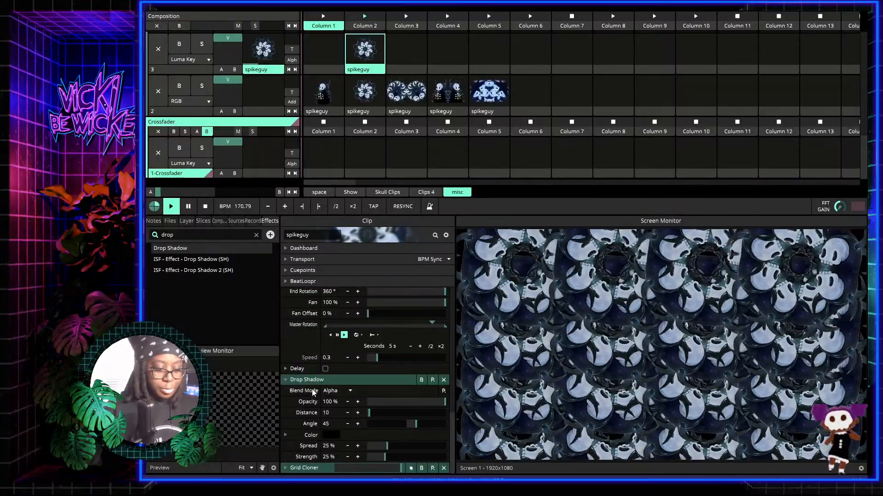
left_click_drag(299, 381, 308, 473)
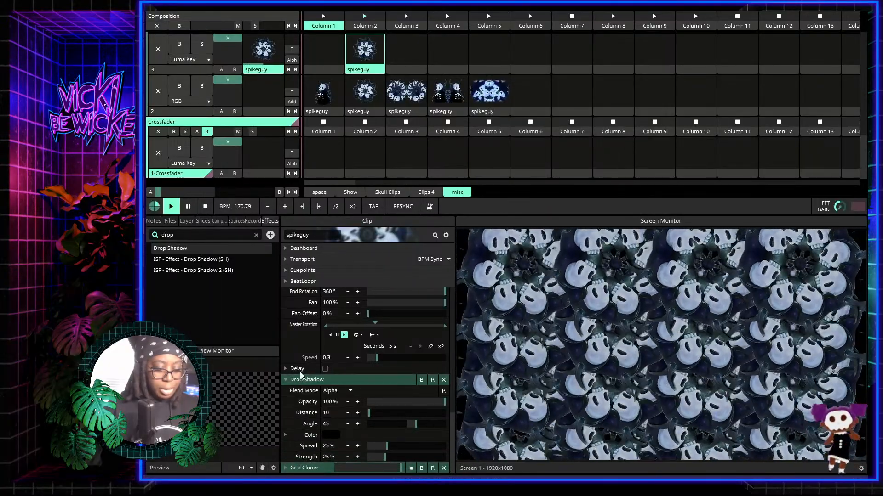
scroll(300, 371, "down", 8)
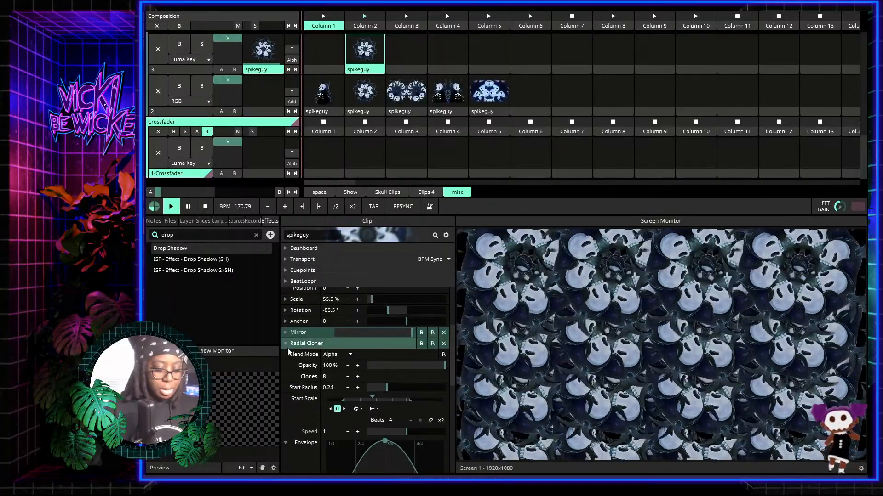
left_click(286, 344)
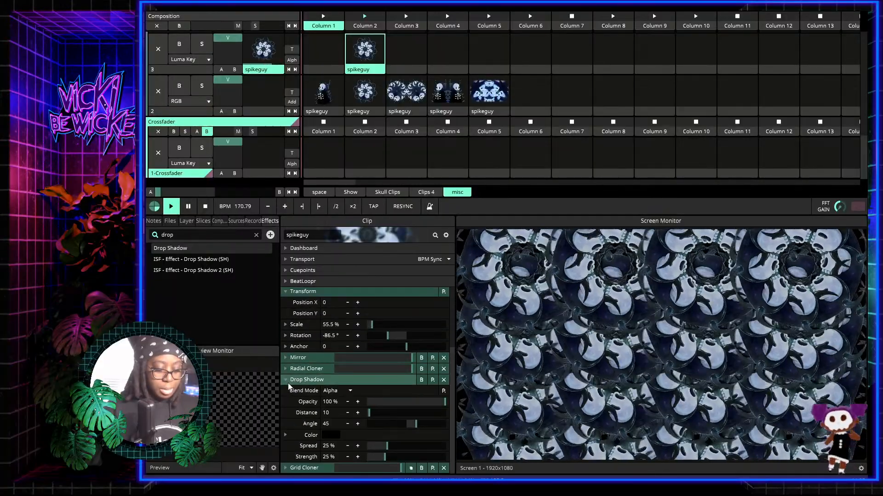
left_click(286, 380)
left_click_drag(306, 458, 305, 473)
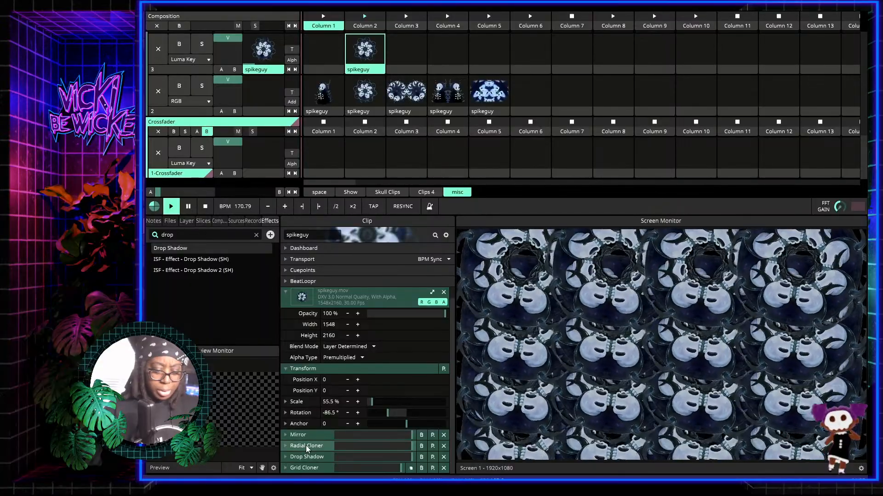
Step: Expand the Drop Shadow effect and set its Spread and Strength to 100%
left_click(286, 457)
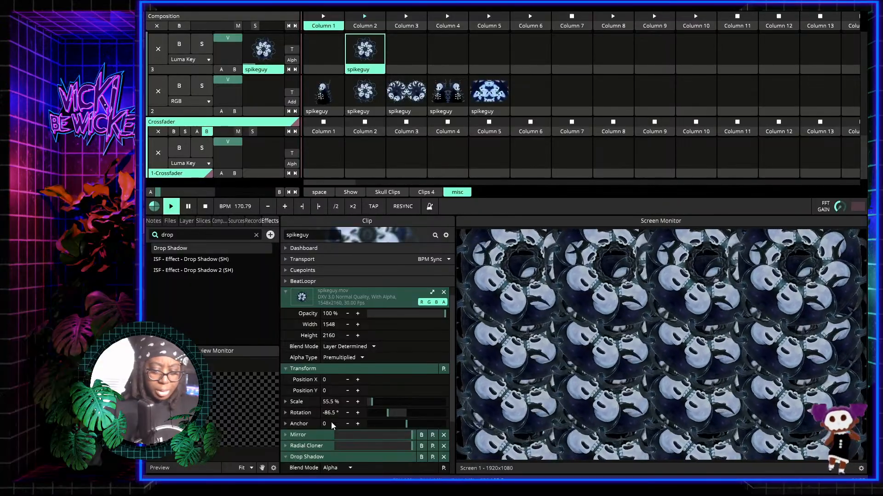
scroll(341, 413, "down", 3)
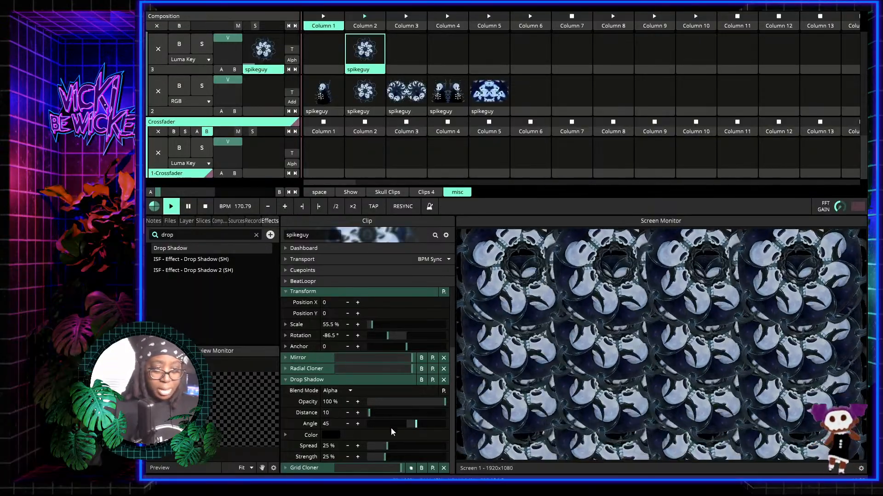
left_click_drag(377, 445, 456, 449)
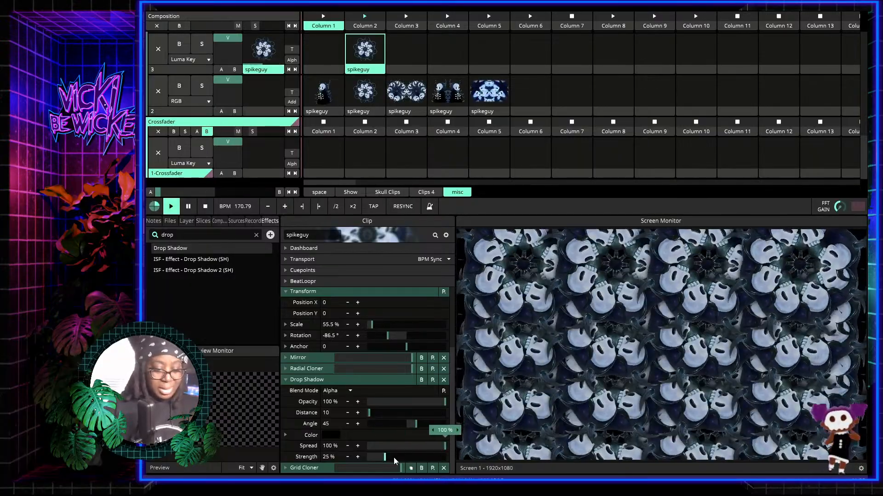
left_click_drag(393, 457, 459, 456)
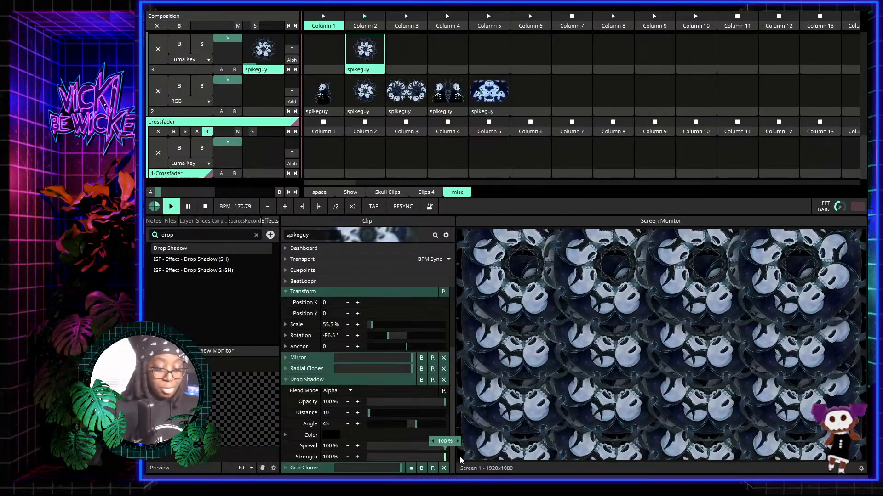
scroll(410, 385, "up", 1)
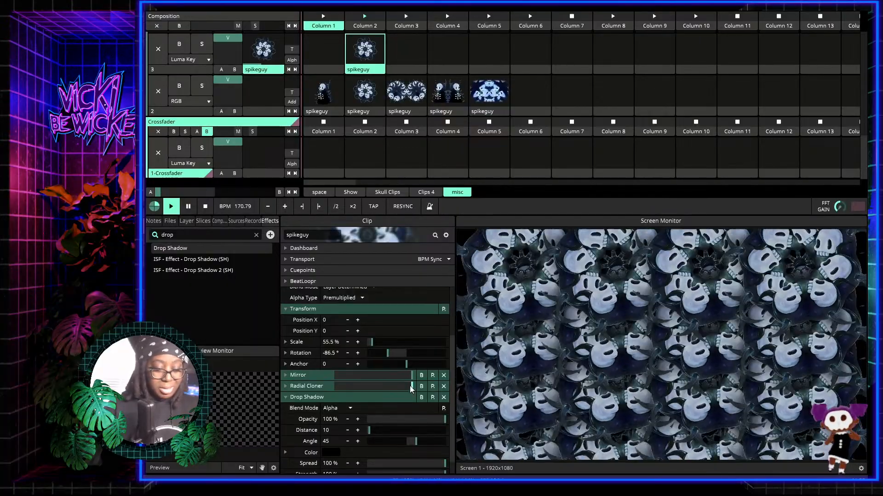
scroll(409, 385, "up", 1)
scroll(409, 385, "down", 2)
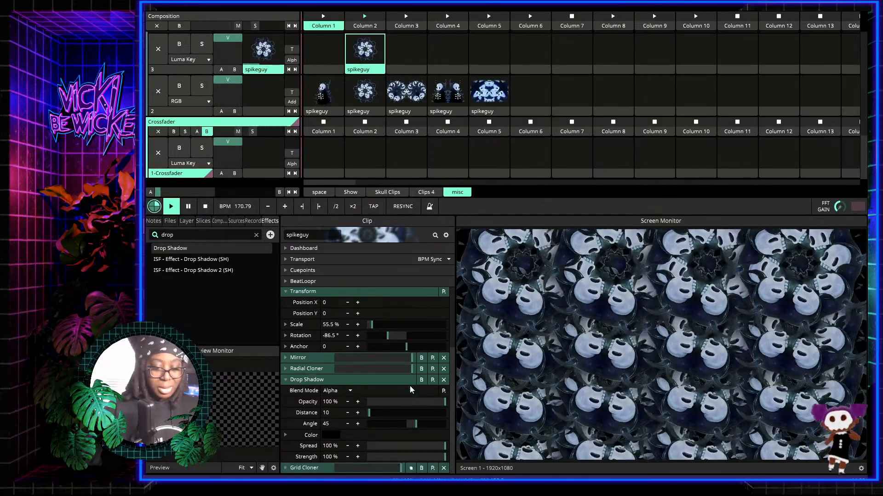
Step: Expand the Radial Cloner and Grid Cloner settings and set the Grid Cloner to 3 columns and 2 rows
left_click(283, 367)
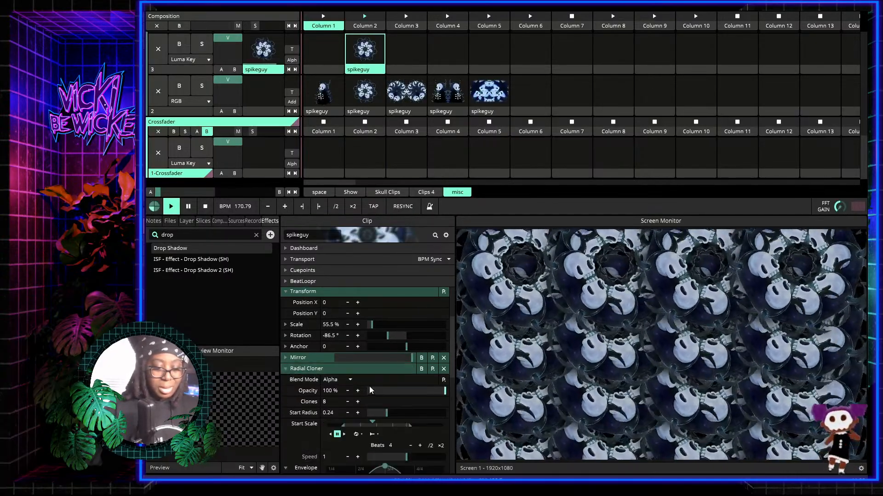
scroll(371, 390, "down", 6)
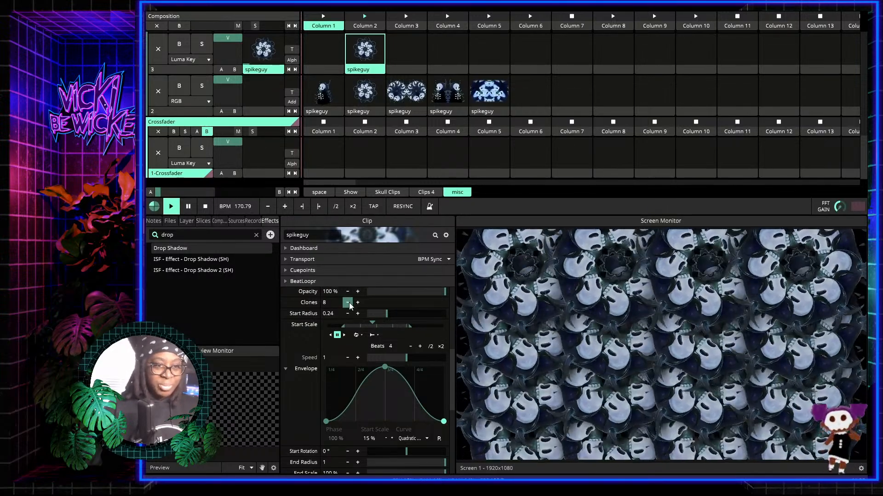
scroll(354, 371, "down", 12)
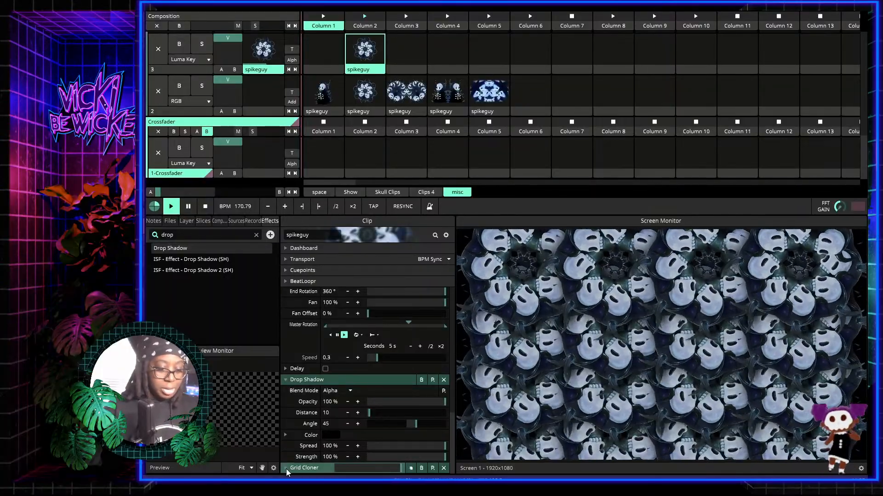
left_click(286, 468)
scroll(369, 312, "down", 8)
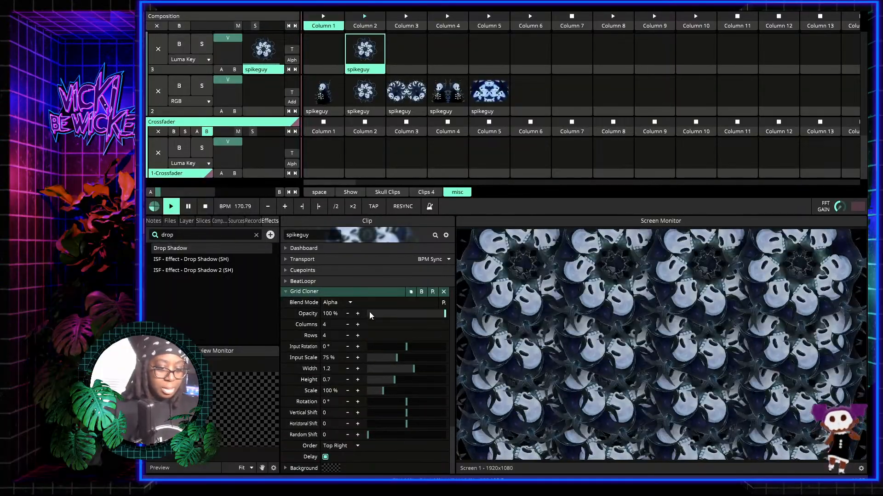
left_click(348, 324)
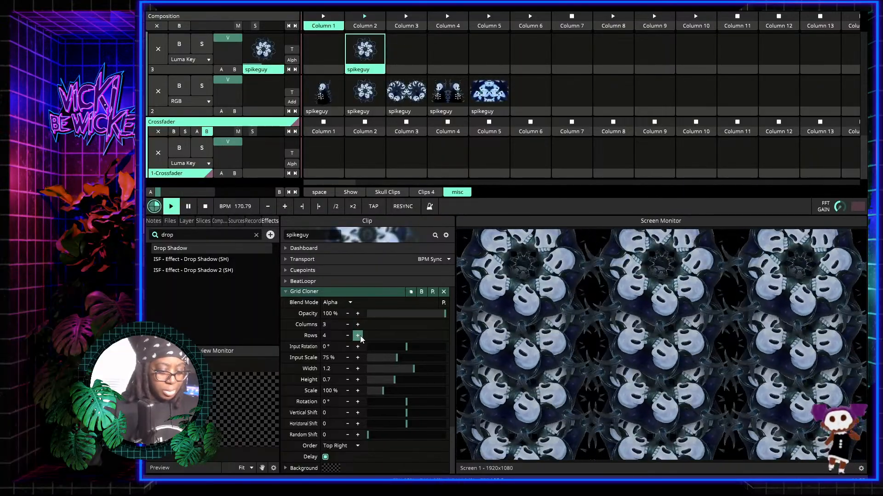
left_click(328, 336)
type("2")
key("Return")
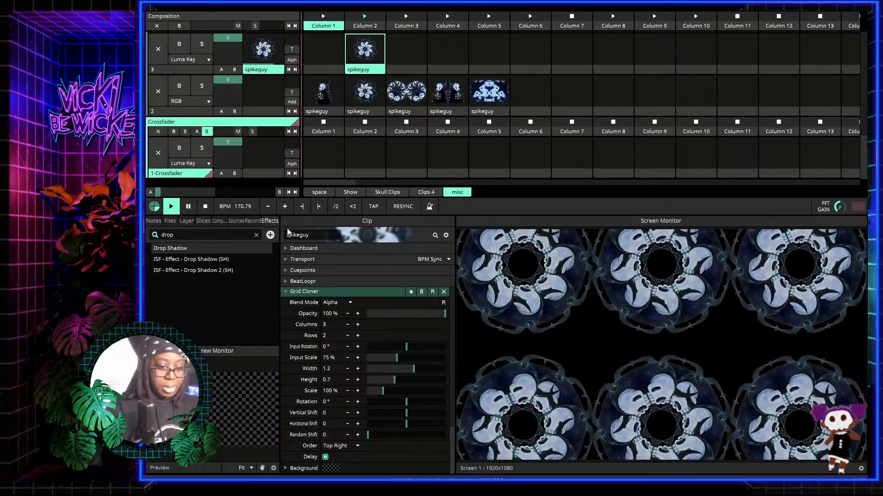
Step: Shift the layer 3 clip to Position Y 75, set its Grid Cloner Height to 0.81 and update the clip thumbnail
left_click(362, 70)
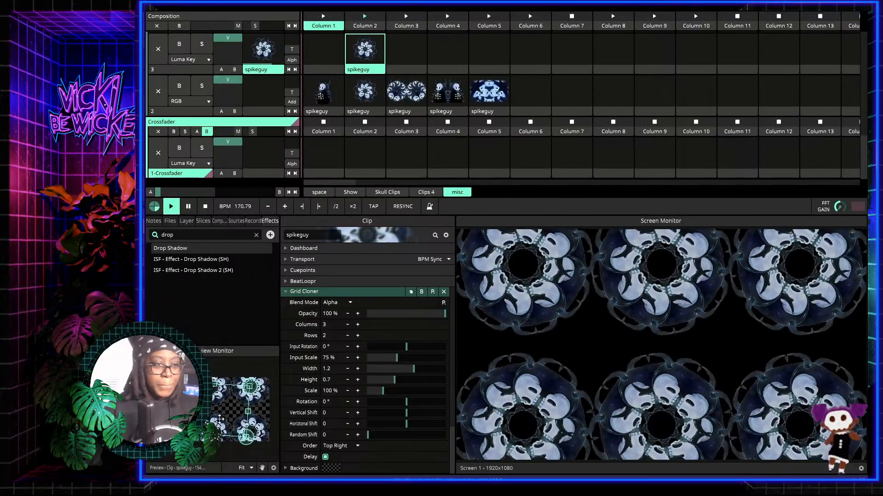
left_click_drag(219, 401, 219, 415)
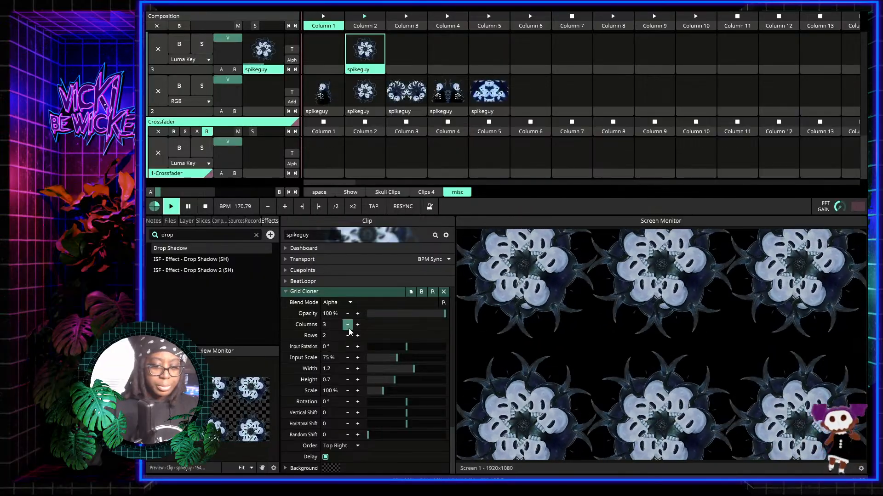
left_click_drag(397, 380, 418, 385)
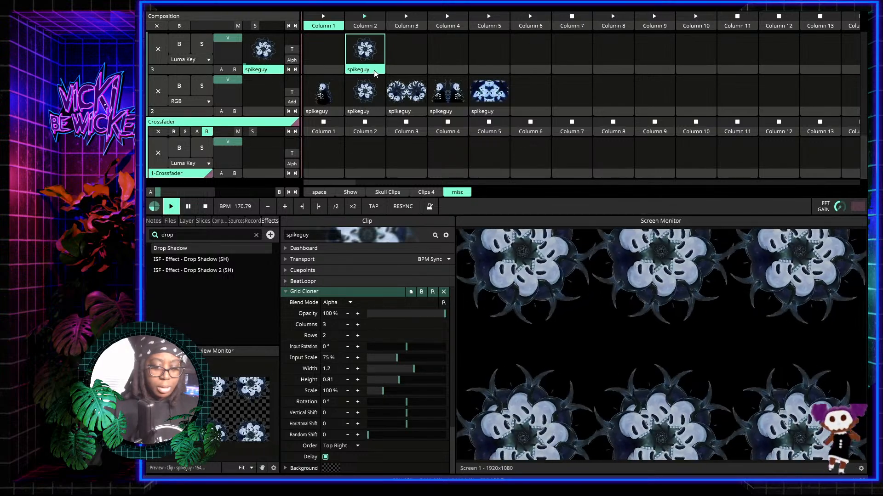
left_click(372, 72)
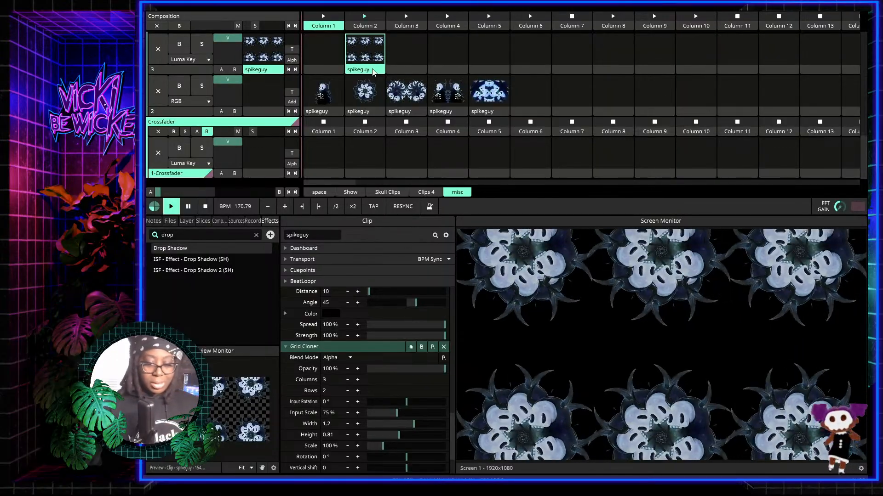
Step: Play the layer 2 clip in column 4, then copy the layer 3 clip from column 2 to column 3 and play the copy
left_click(448, 98)
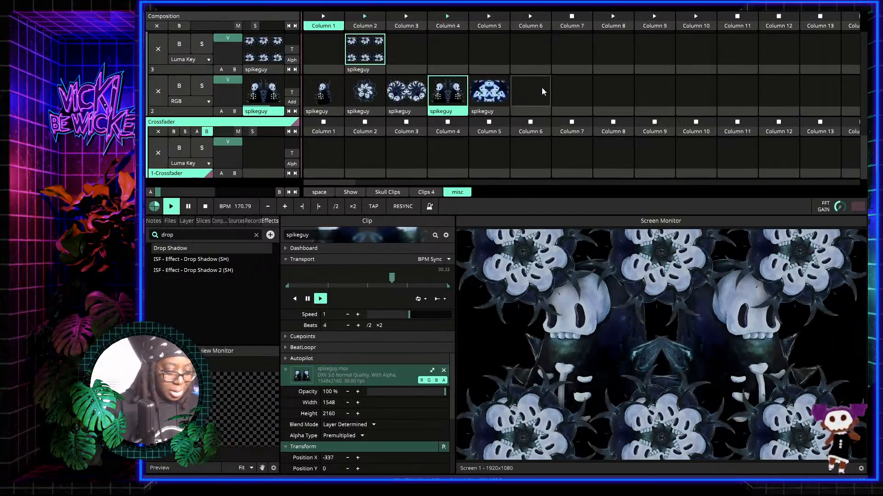
left_click(364, 70)
left_click_drag(365, 70, 409, 69)
left_click(409, 55)
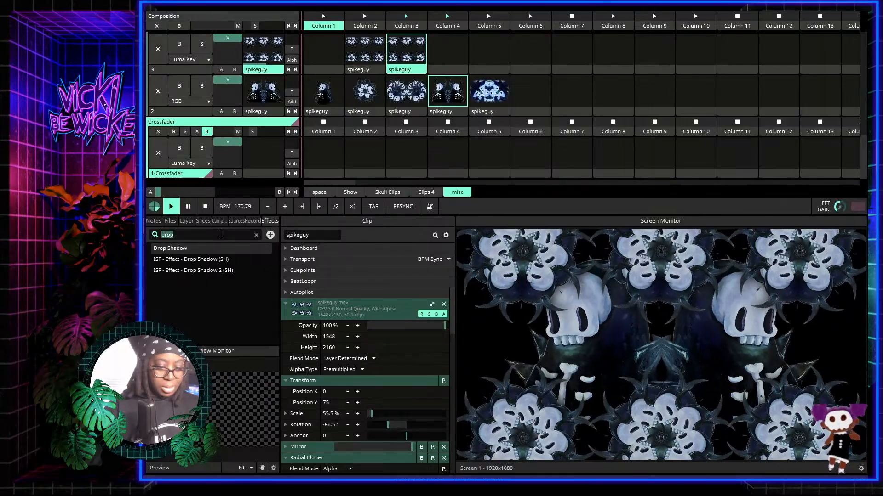
Step: Search the effects for "cu" and add Cube Tiles above Transform on the layer 3 clip in column 3
key("BackSpace")
type("cud")
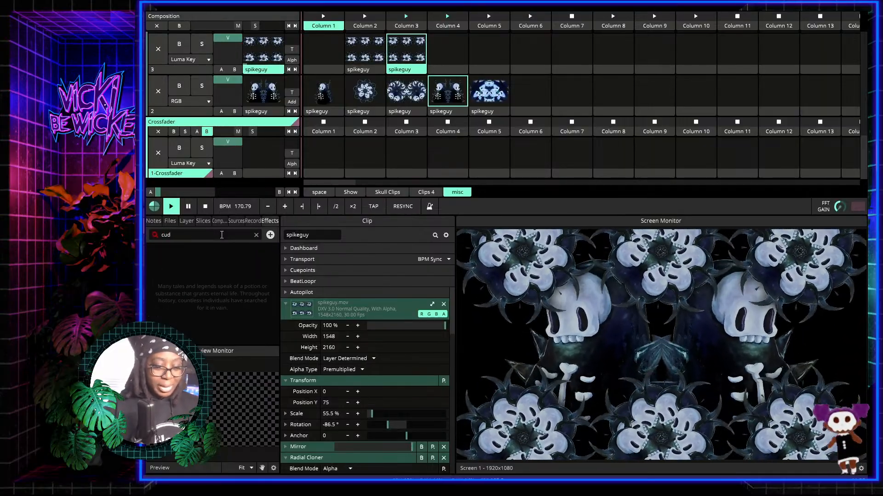
key("BackSpace")
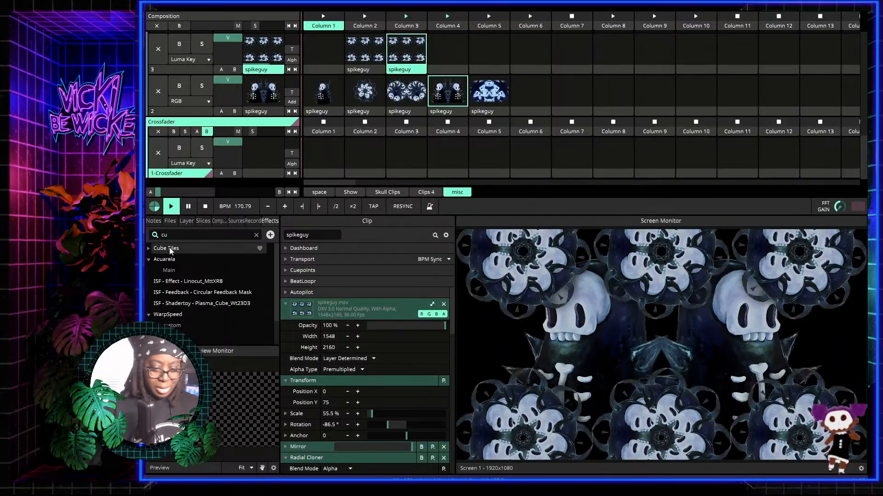
left_click_drag(169, 247, 335, 392)
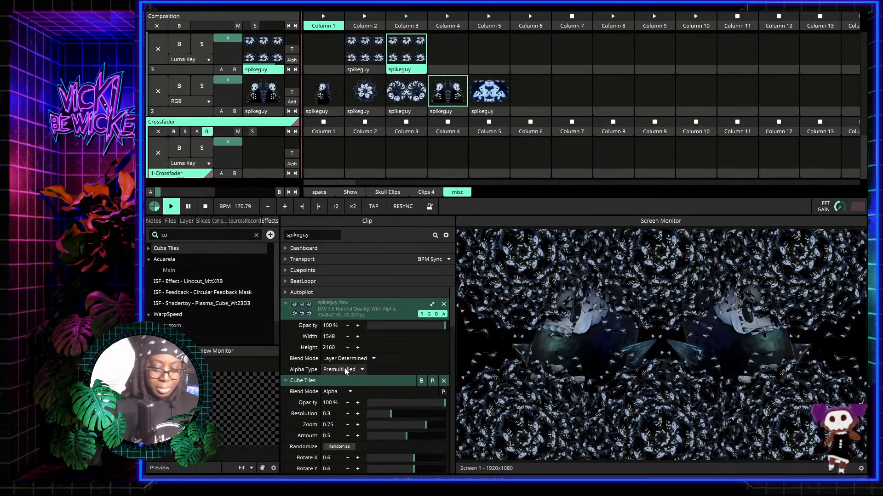
Step: Set the Cube Tiles Zoom to 0.8 and Resolution to 0.22
scroll(344, 368, "down", 5)
scroll(344, 368, "down", 2)
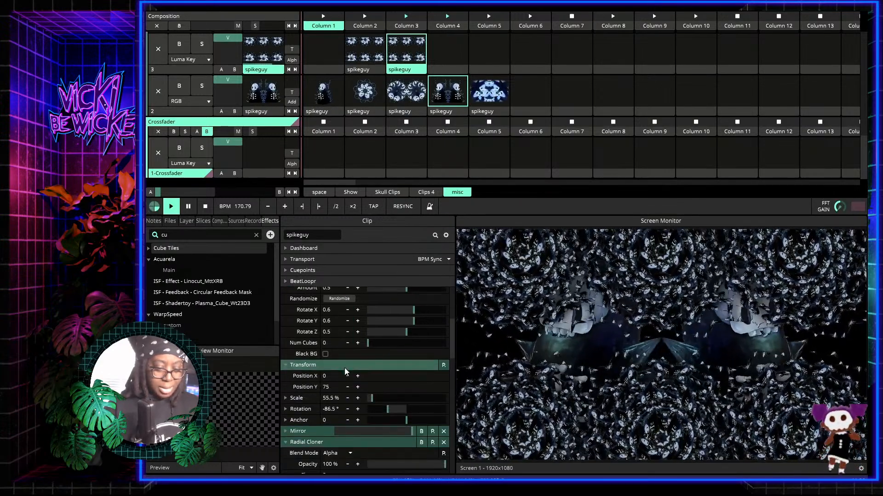
scroll(345, 371, "up", 4)
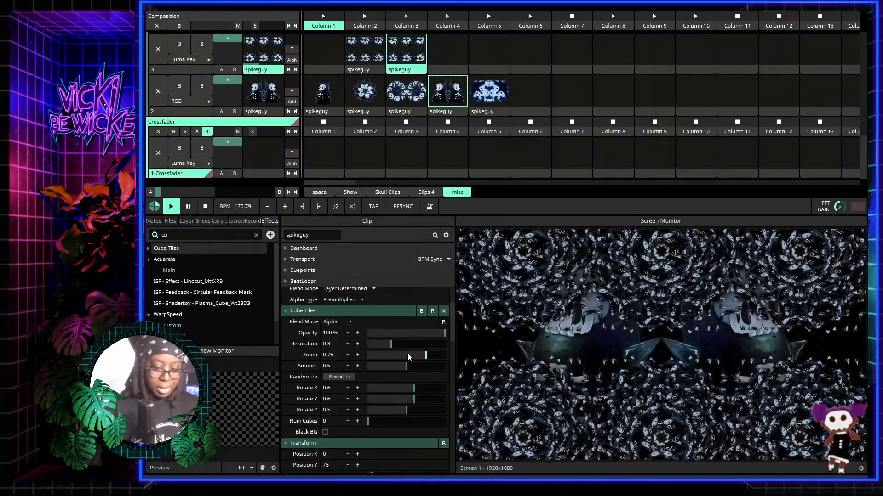
left_click_drag(425, 355, 384, 345)
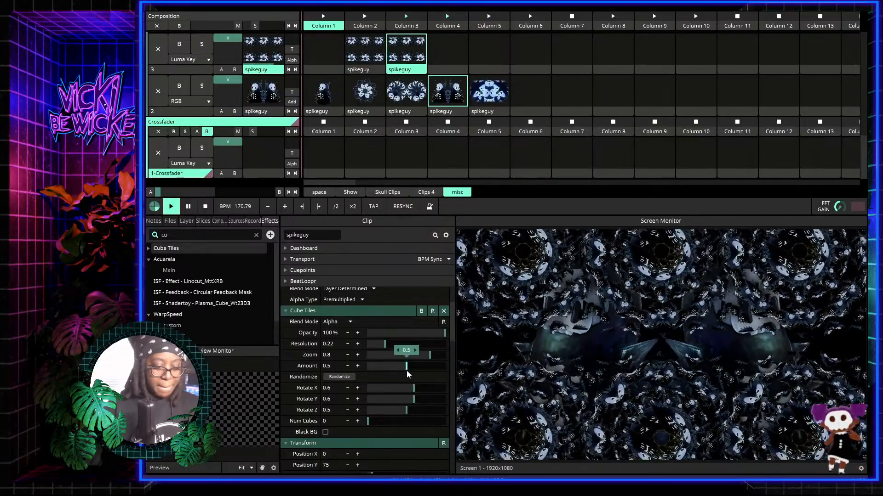
Step: Set the Cube Tiles Amount to 0.45 and Rotate Y to 0.68, and animate Rotate X with BPM Sync over 64 beats
left_click_drag(407, 370, 419, 404)
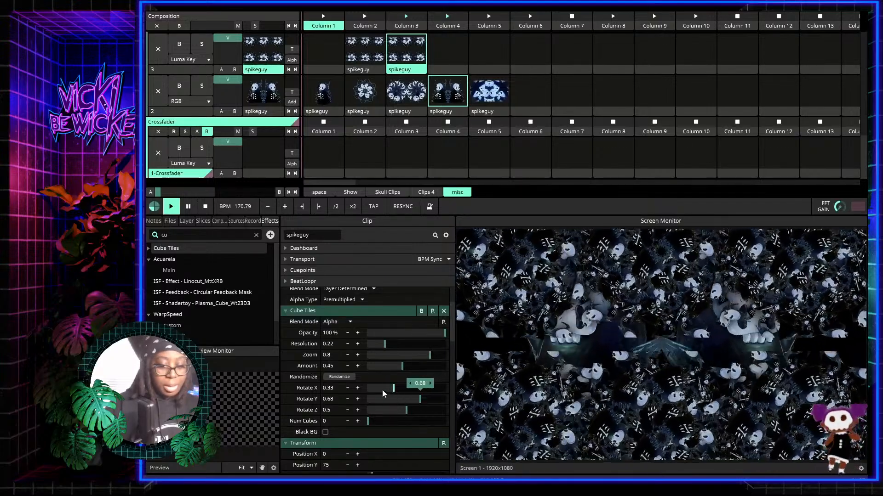
left_click(283, 389)
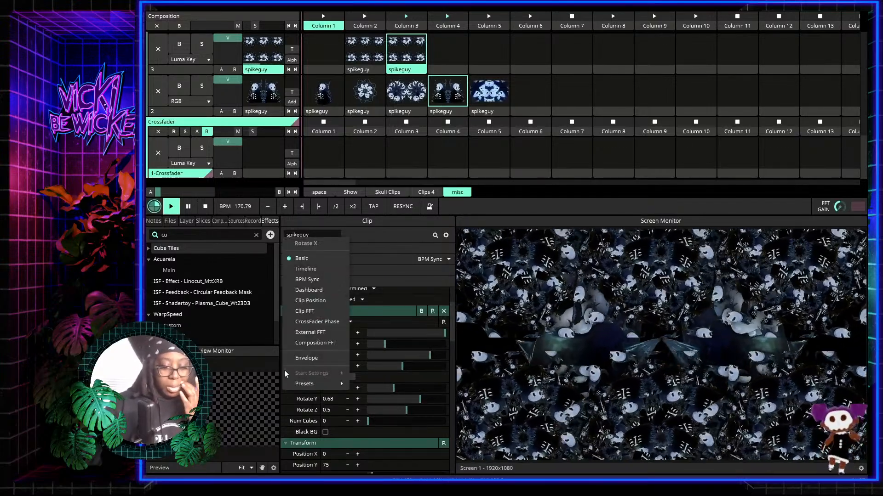
left_click(308, 280)
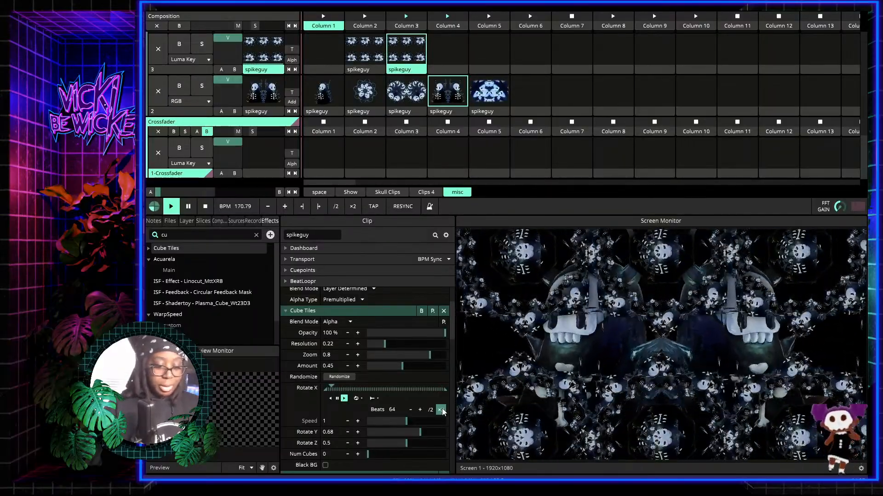
Step: Set the Grid Cloner Rows to 3 and its Height to 0.48 on the layer 3 clip in column 3
scroll(418, 357, "down", 10)
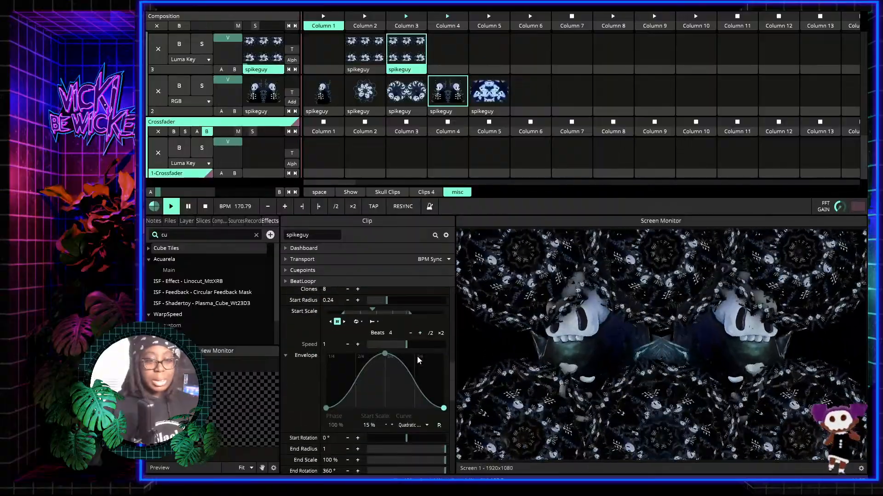
scroll(417, 356, "up", 8)
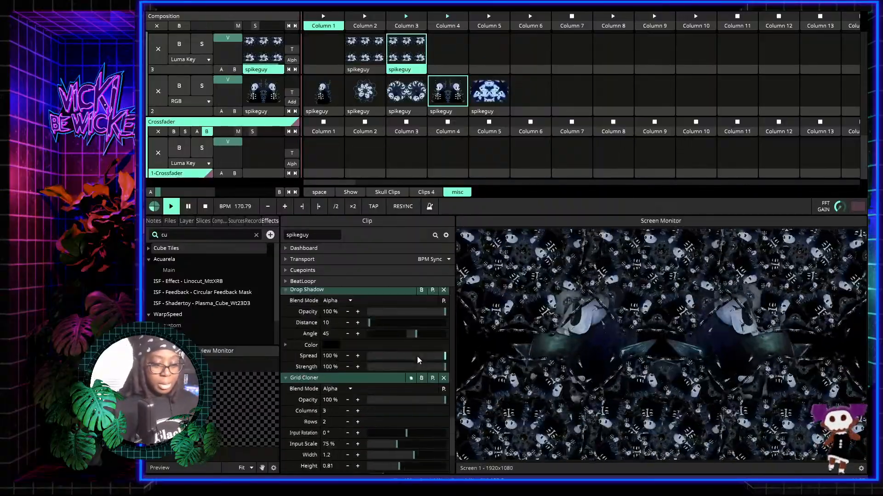
left_click(358, 336)
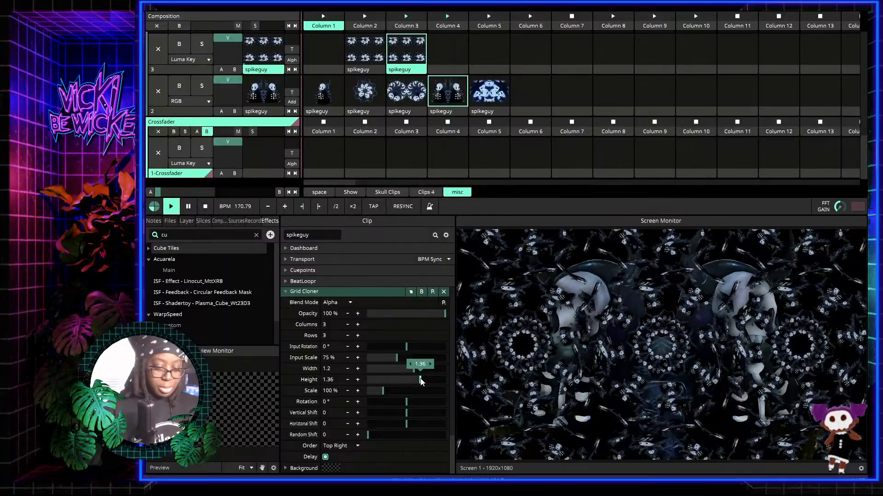
mouse_move(420, 381)
left_mouse_down()
mouse_move(364, 378)
mouse_move(428, 380)
mouse_move(366, 378)
mouse_move(411, 386)
left_mouse_up()
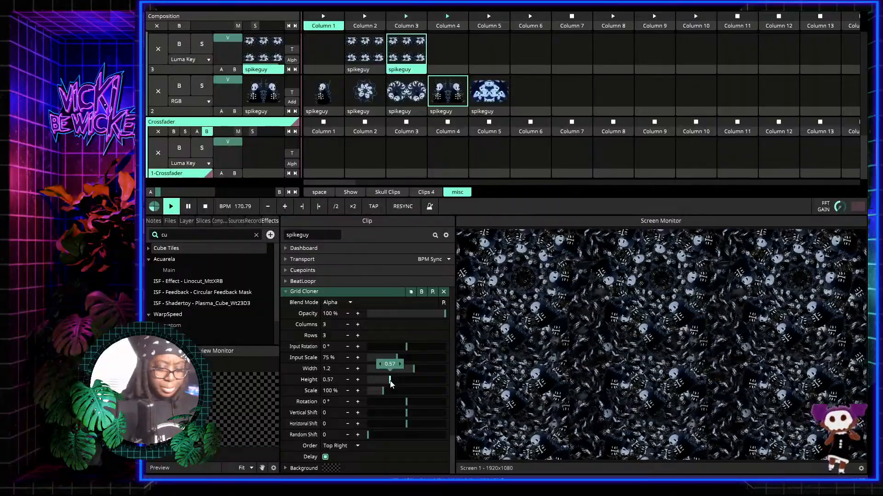
mouse_move(386, 384)
left_mouse_down()
mouse_move(426, 384)
mouse_move(387, 380)
left_mouse_up()
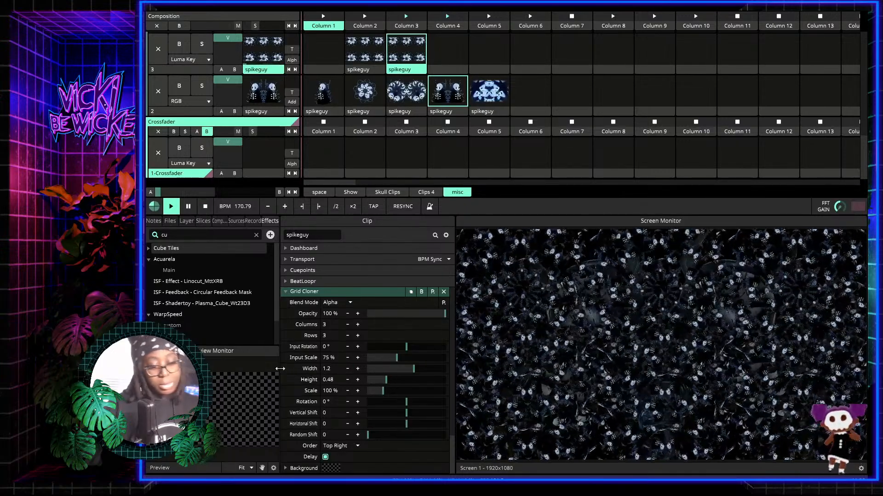
Step: Animate the Grid Cloner Width with BPM Sync, narrowing its range at both ends and making it play back and forth
left_click(285, 368)
left_click(314, 259)
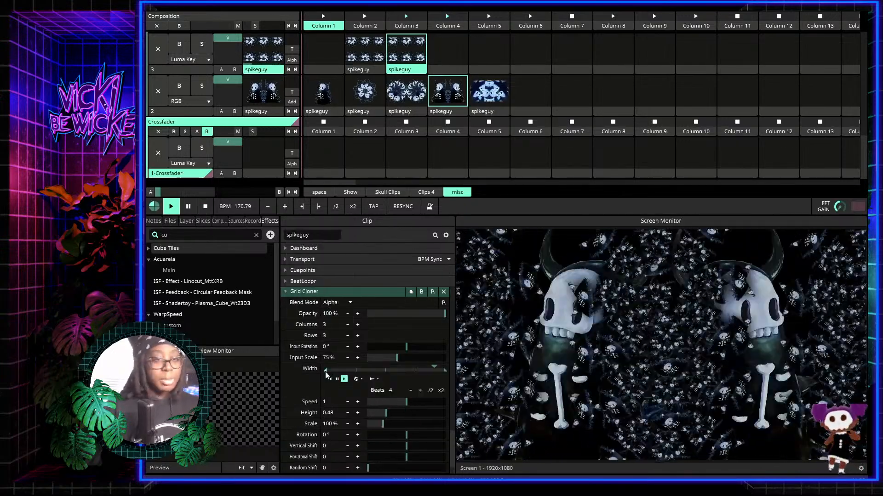
left_click_drag(325, 372, 354, 371)
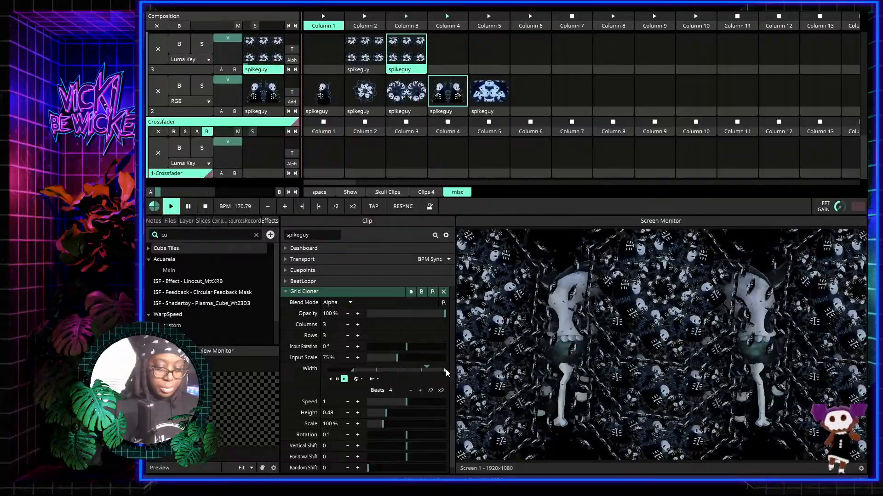
left_click_drag(446, 372, 391, 371)
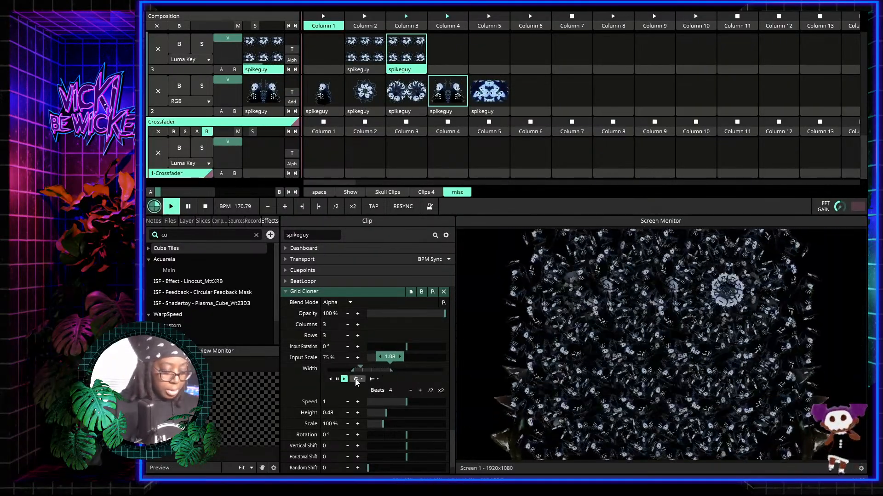
left_click(357, 381)
left_click(379, 404)
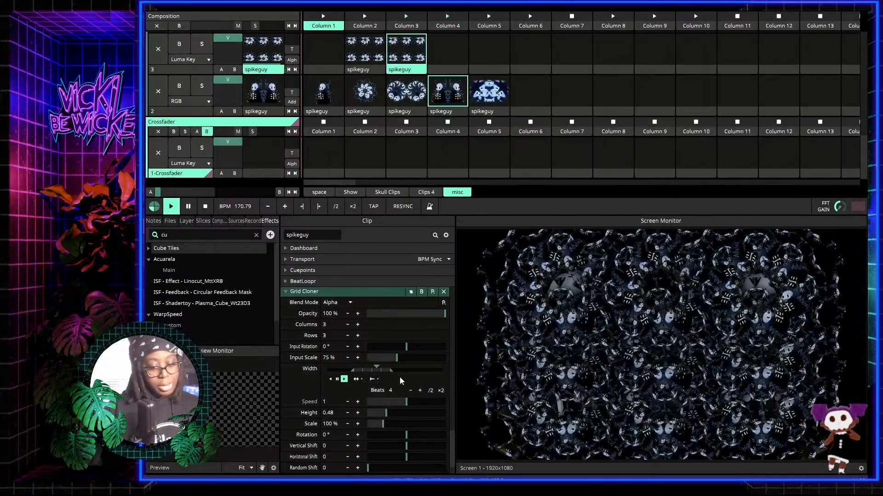
left_click_drag(391, 371, 409, 371)
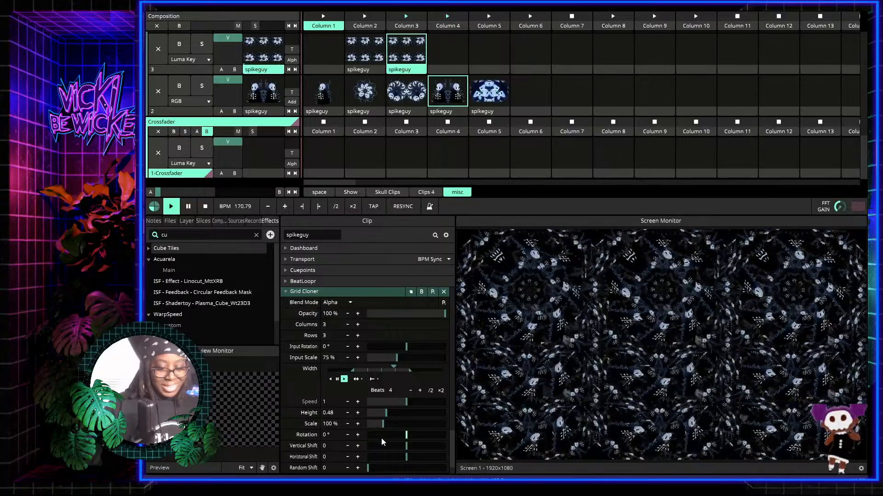
left_click(358, 435)
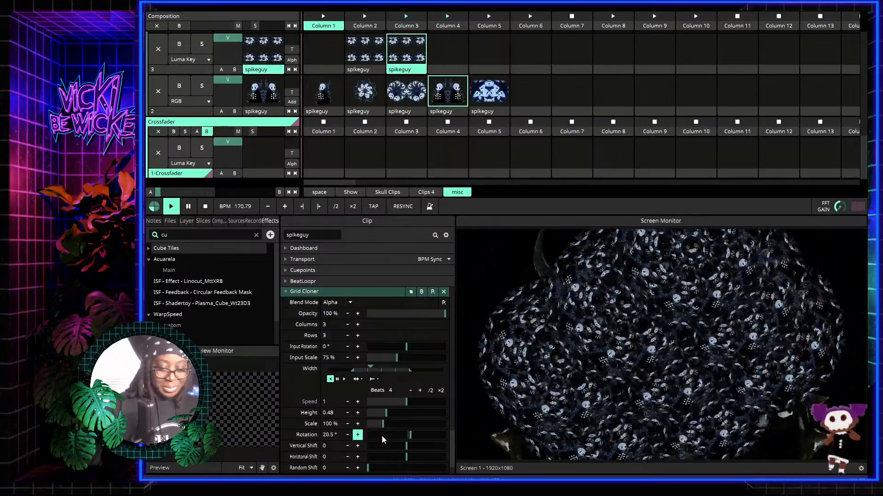
left_click_drag(382, 436, 360, 412)
right_click(415, 433)
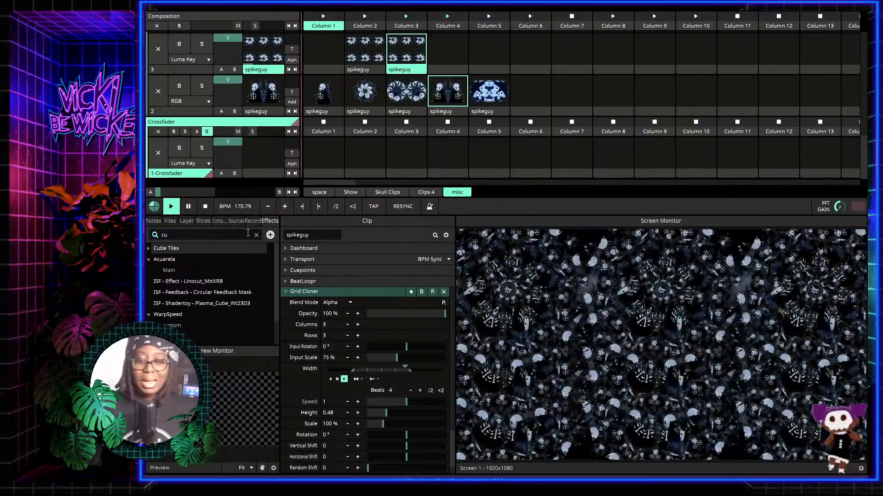
Step: Search the effects for "tilt" and add Tilt Shift to the layer 3 clip in column 3
scroll(359, 379, "down", 10)
scroll(359, 380, "down", 5)
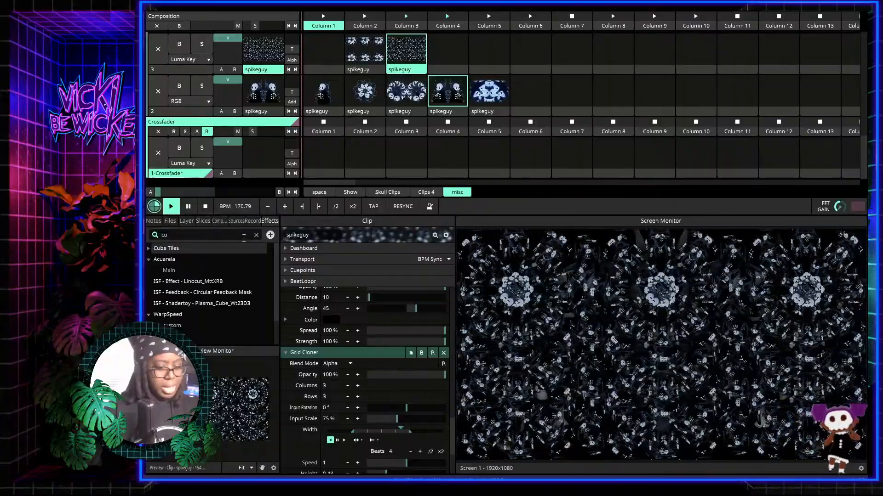
key("BackSpace")
key("BackSpace")
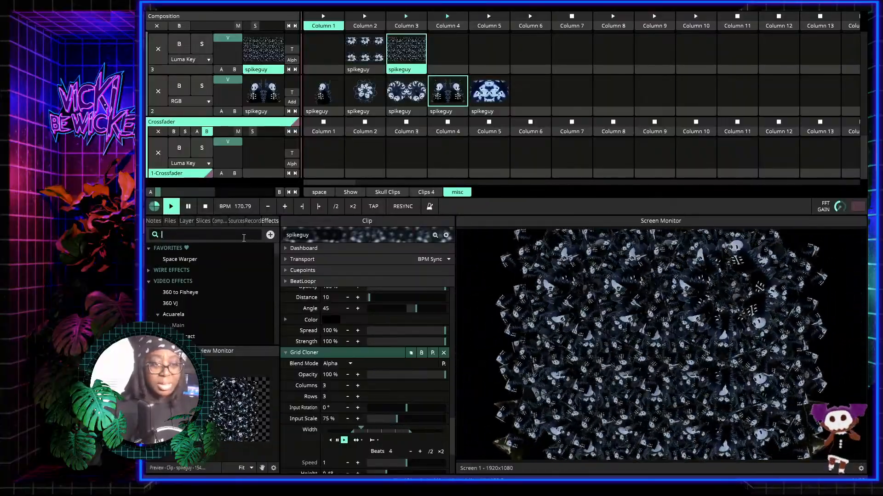
type("shi")
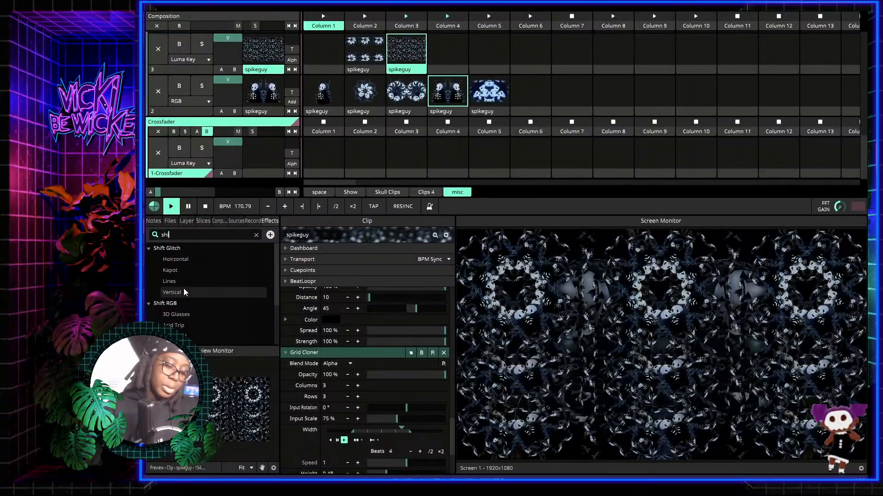
key("BackSpace")
key("BackSpace")
key("BackSpace")
type("tilt")
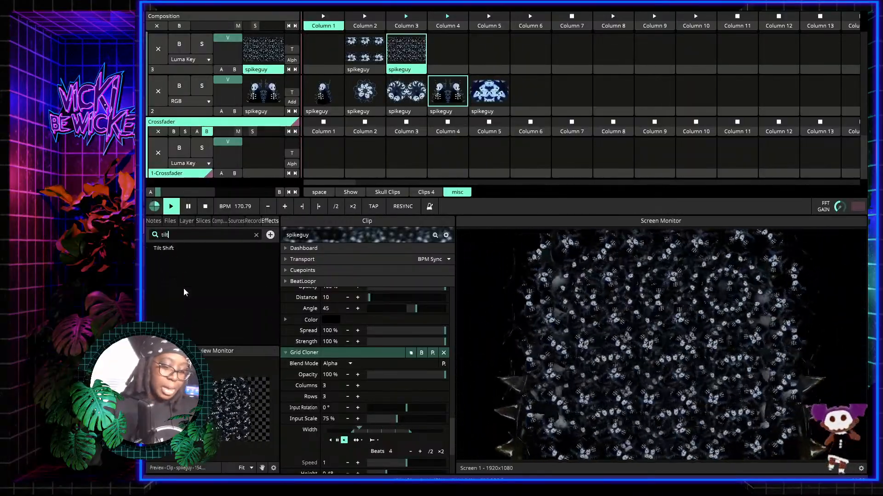
left_click_drag(167, 249, 396, 62)
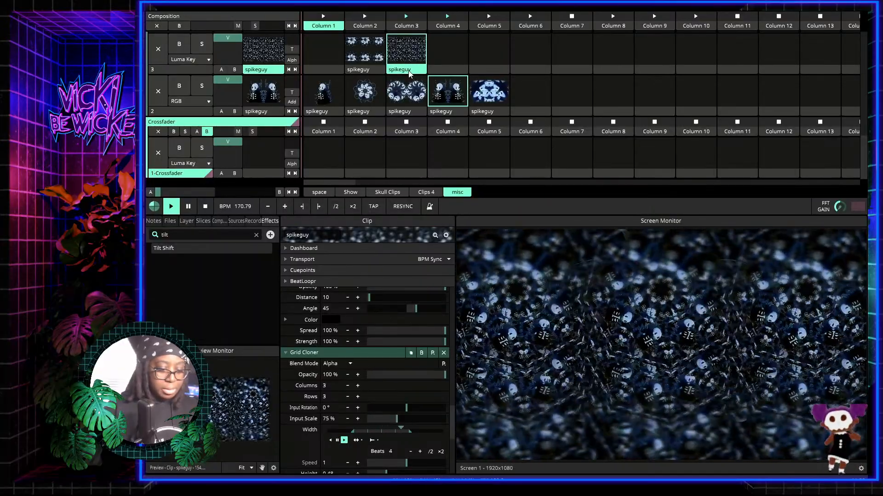
Step: Switch the Grid Cloner Width back to Basic at 1.36 and set the Height to 0.69
scroll(404, 347, "down", 3)
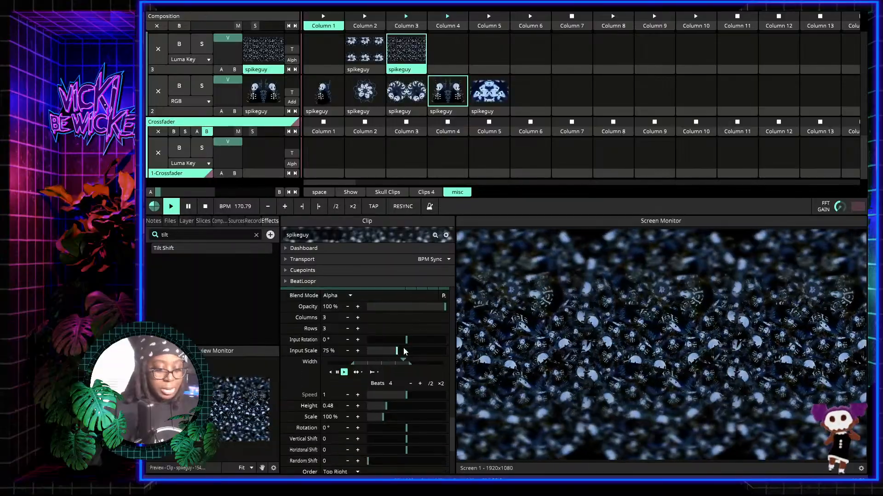
left_click(286, 361)
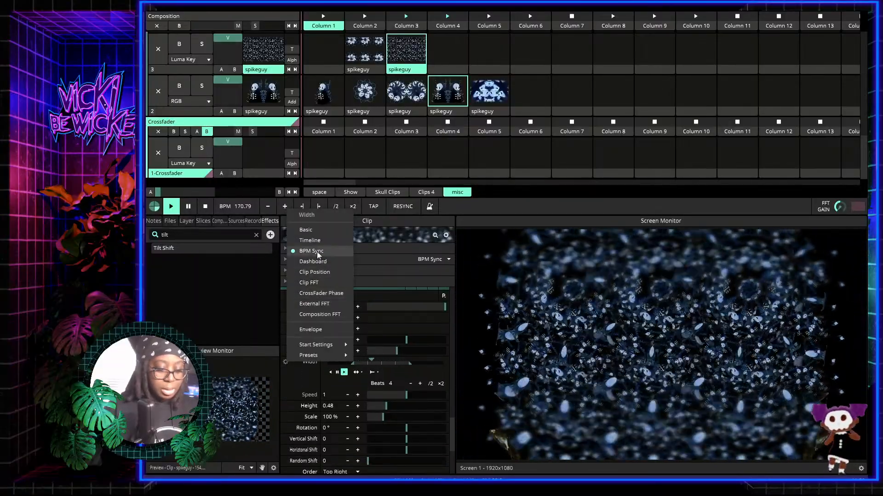
left_click(315, 231)
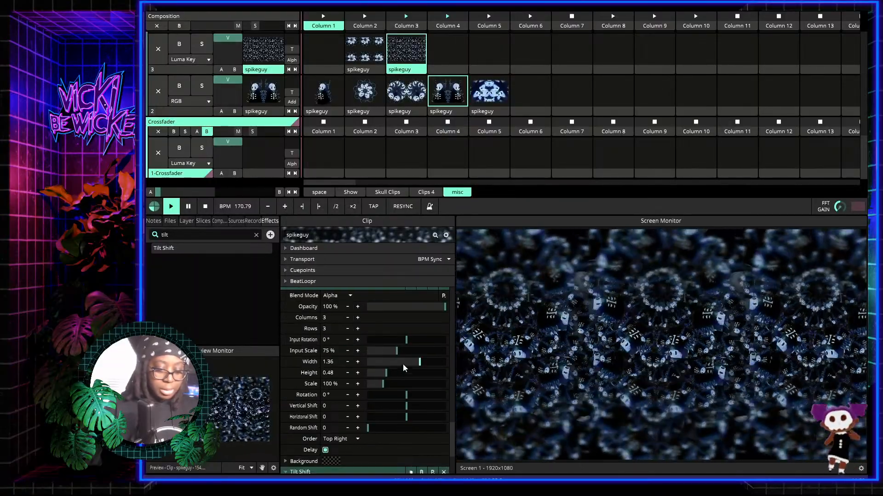
mouse_move(384, 373)
left_mouse_down()
mouse_move(418, 373)
mouse_move(394, 373)
left_mouse_up()
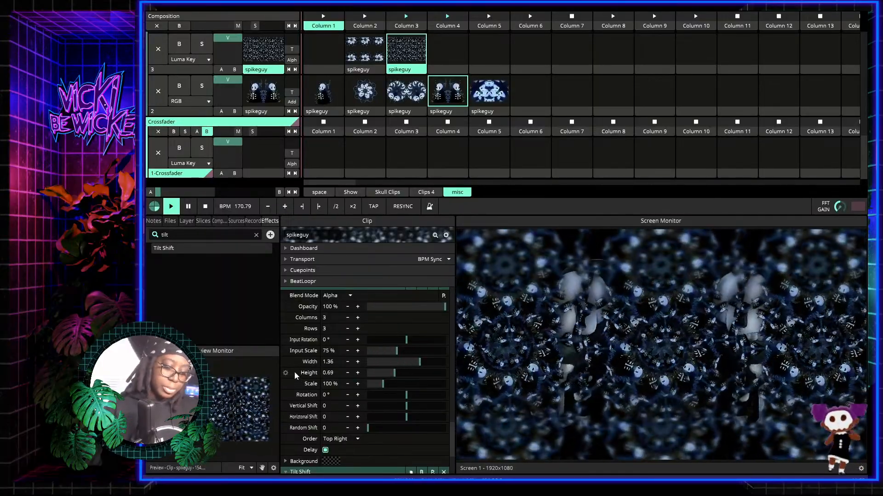
Step: Animate the Grid Cloner Height with BPM Sync, narrow its range to an upper limit of 1.13 and make it play back and forth
left_click(285, 372)
left_click(309, 261)
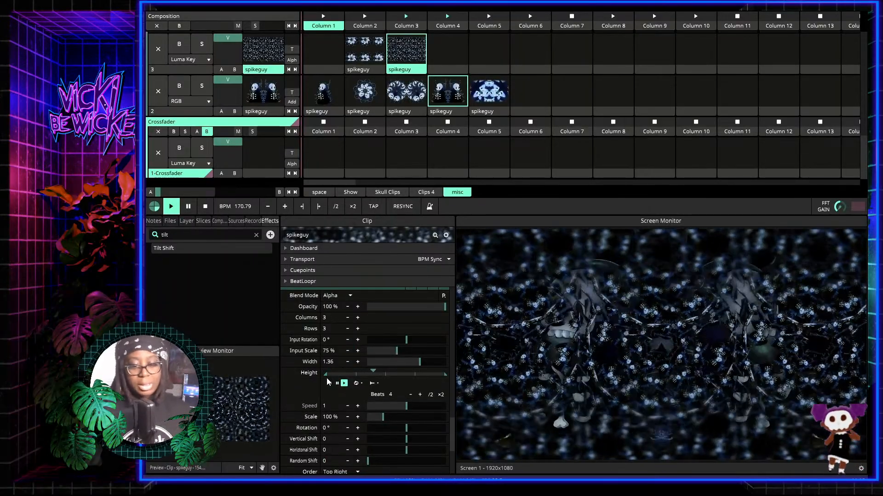
left_click_drag(325, 375, 349, 374)
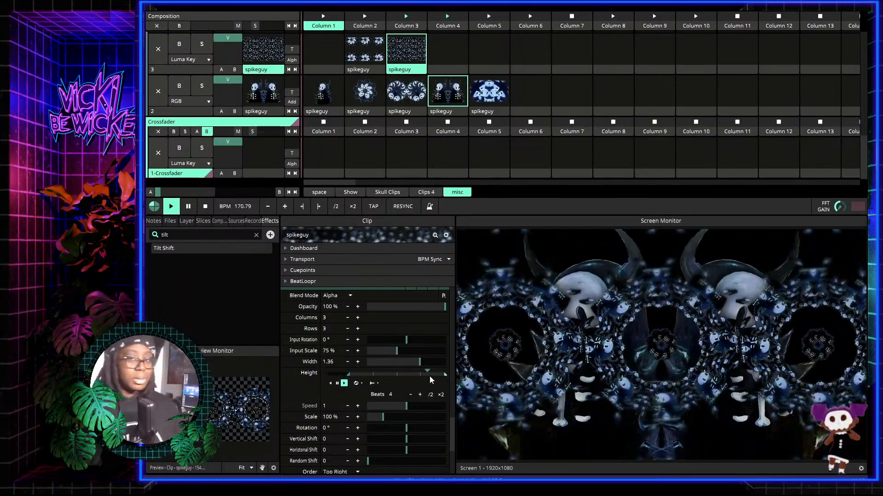
left_click_drag(444, 375, 393, 374)
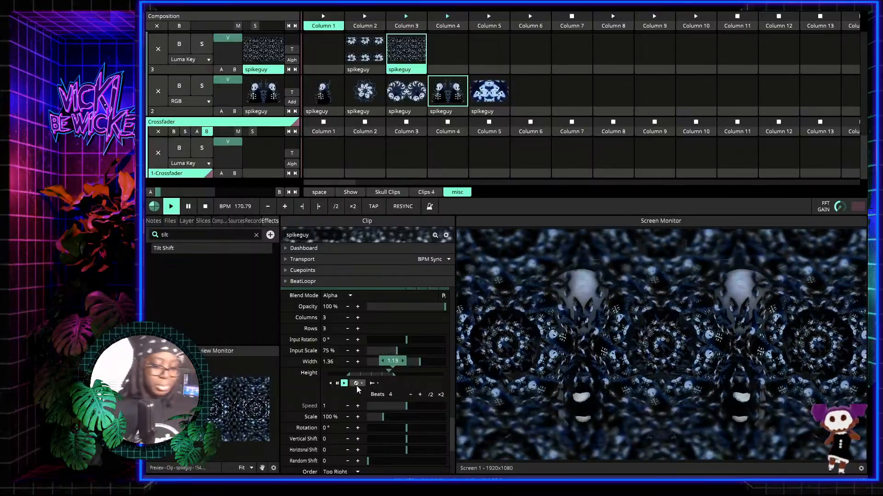
left_click(357, 385)
left_click(380, 406)
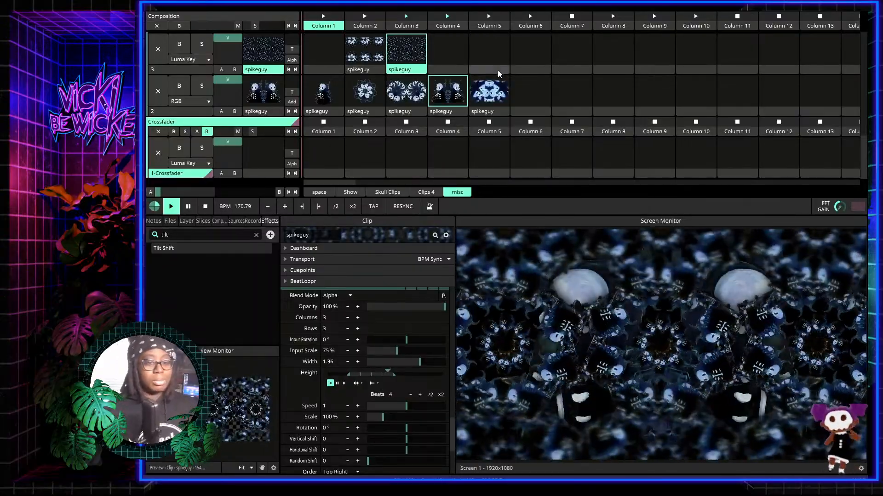
Step: Clear the layer 3 output and play the layer 2 clips from column 1 through column 5 one after another
scroll(445, 62, "up", 1)
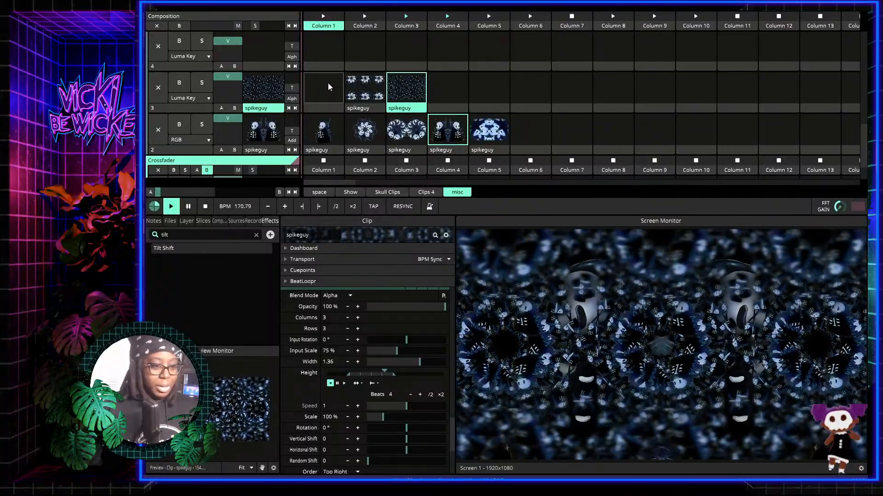
left_click(332, 84)
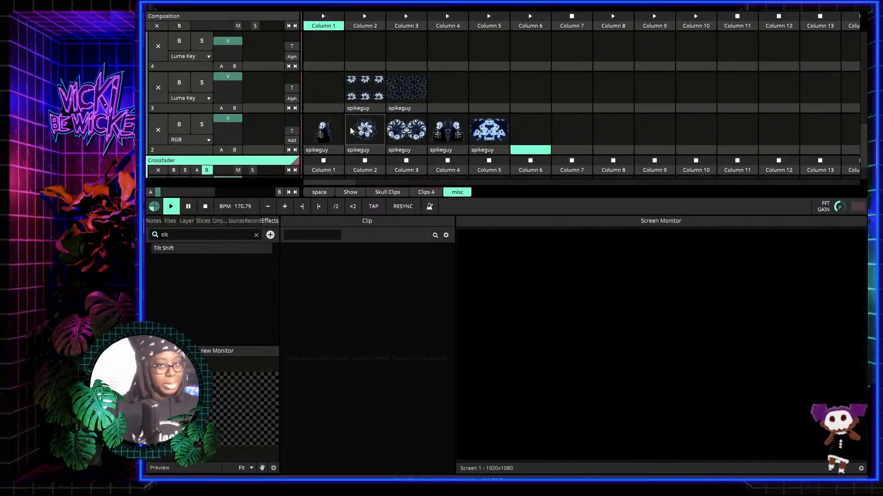
left_click(314, 134)
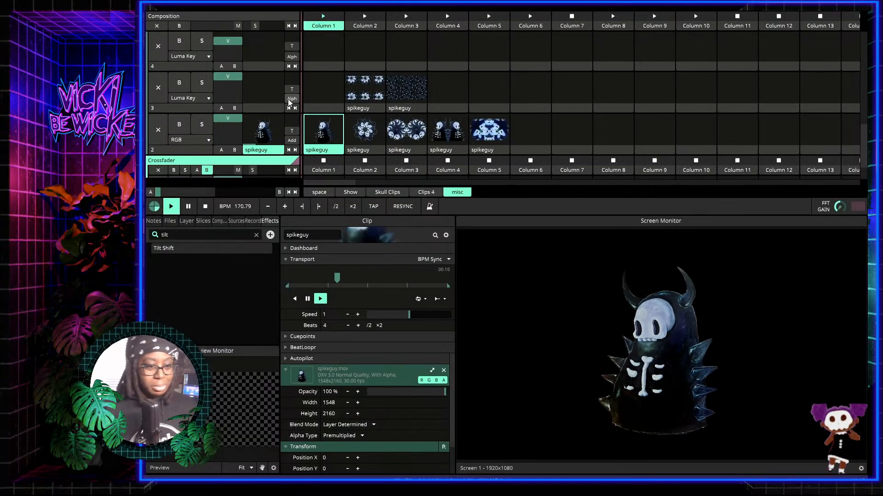
left_click(369, 139)
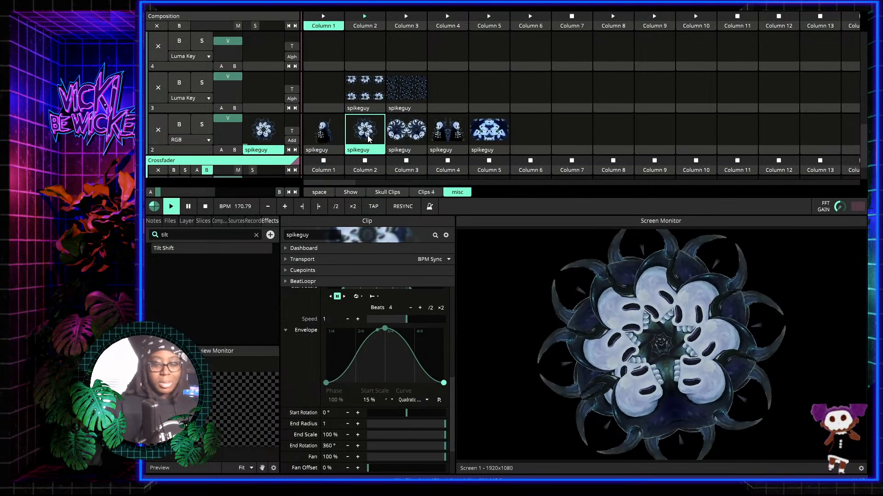
left_click(419, 137)
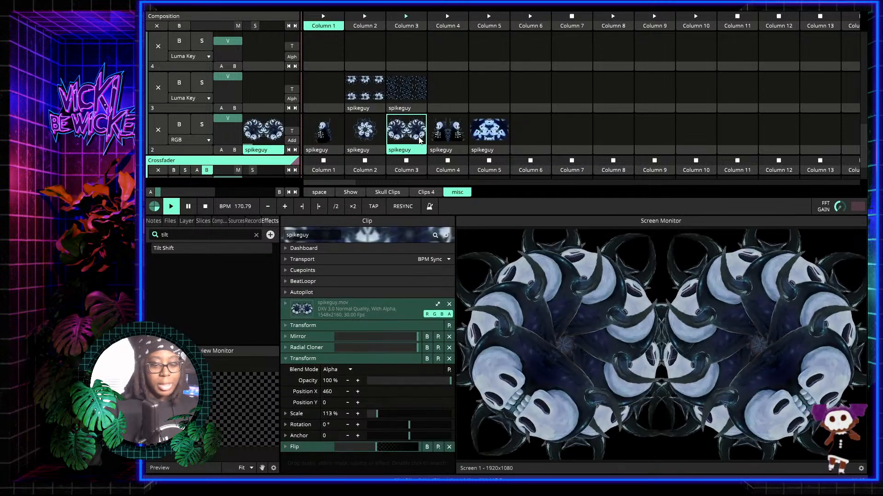
left_click(447, 138)
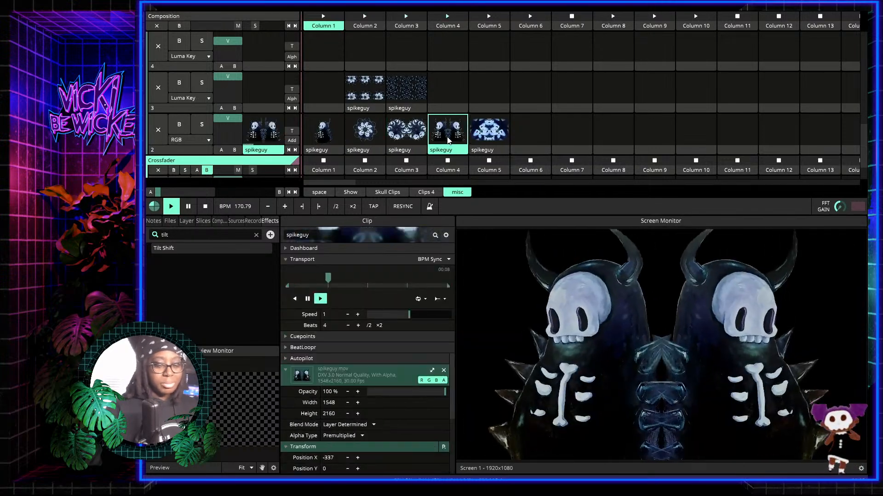
left_click(493, 136)
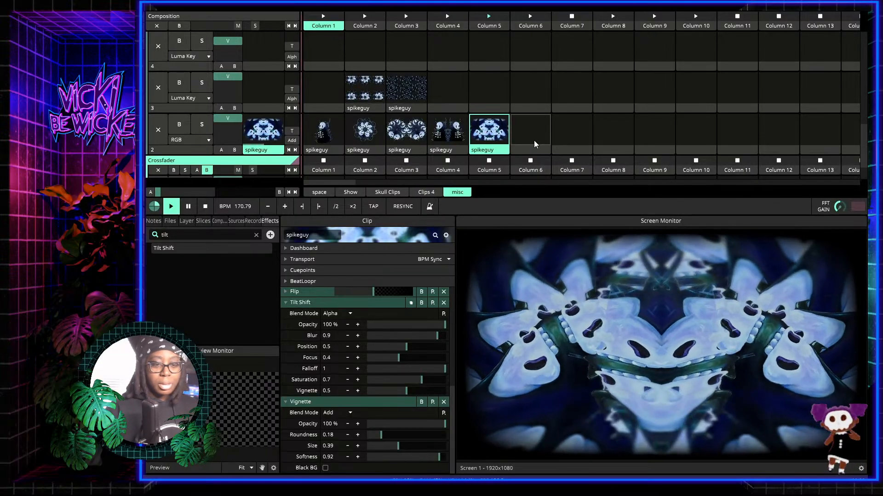
Step: Clear the layer 2 output, play the layer 3 clips in columns 2 and 3 in turn, and clear layer 3
left_click(534, 139)
left_click(361, 95)
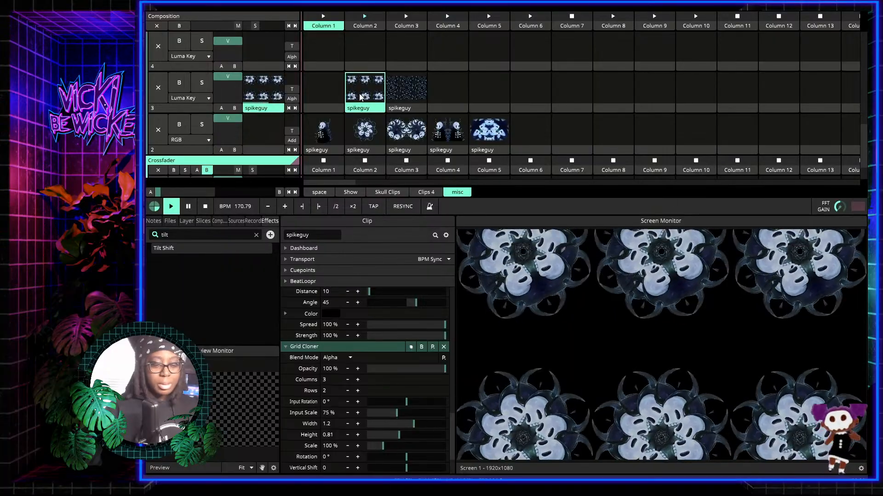
left_click(409, 89)
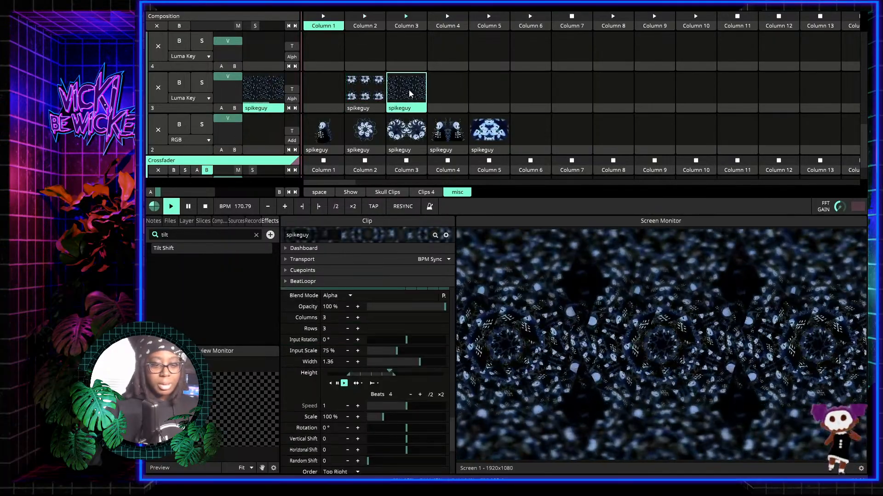
left_click(329, 87)
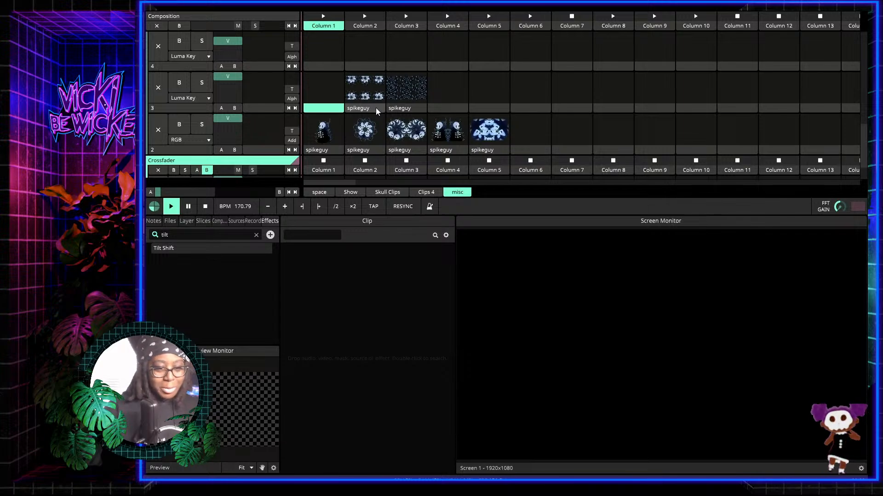
Step: Clear the "tilt" effects search and look through the first video effects in the full list
scroll(388, 110, "down", 2)
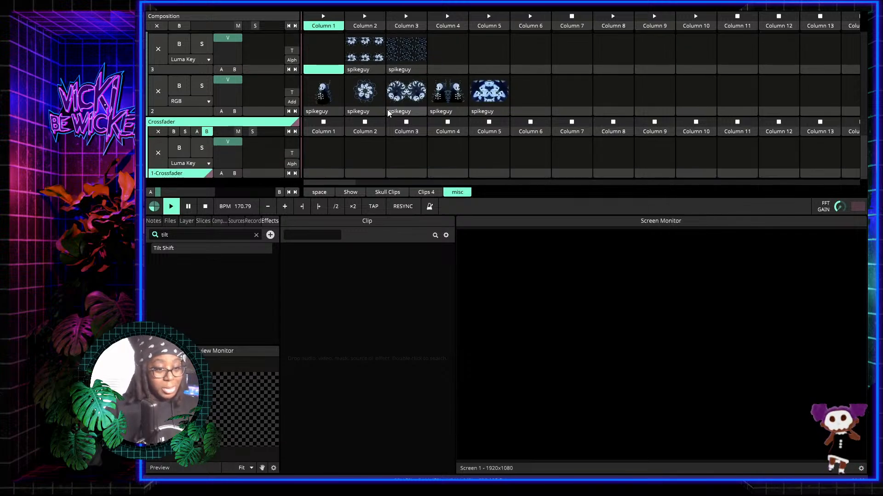
scroll(388, 110, "up", 1)
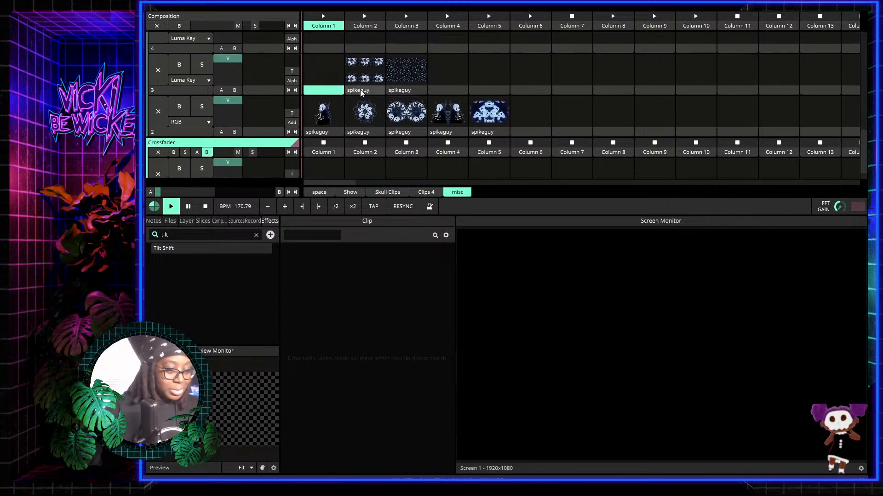
left_click(256, 235)
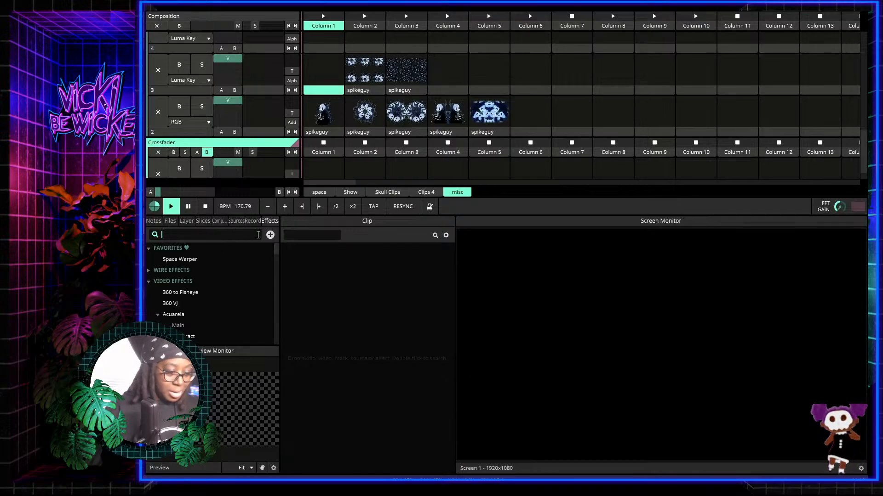
scroll(221, 284, "down", 5)
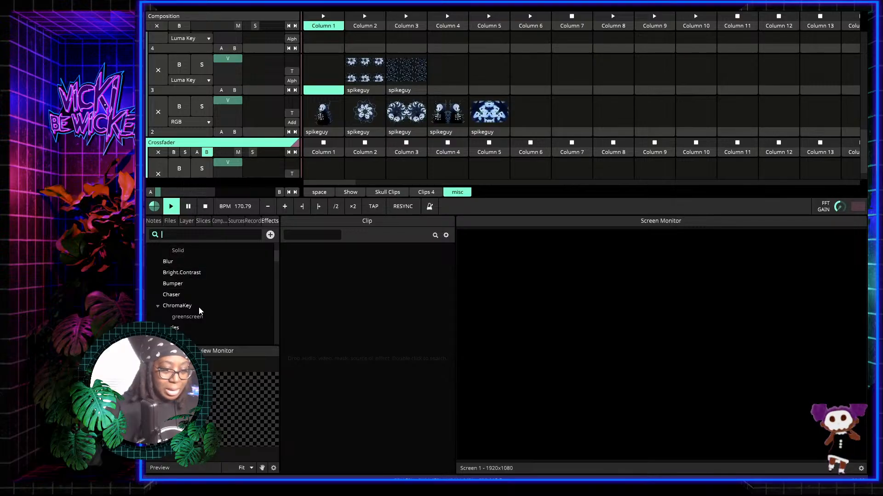
scroll(198, 315, "down", 1)
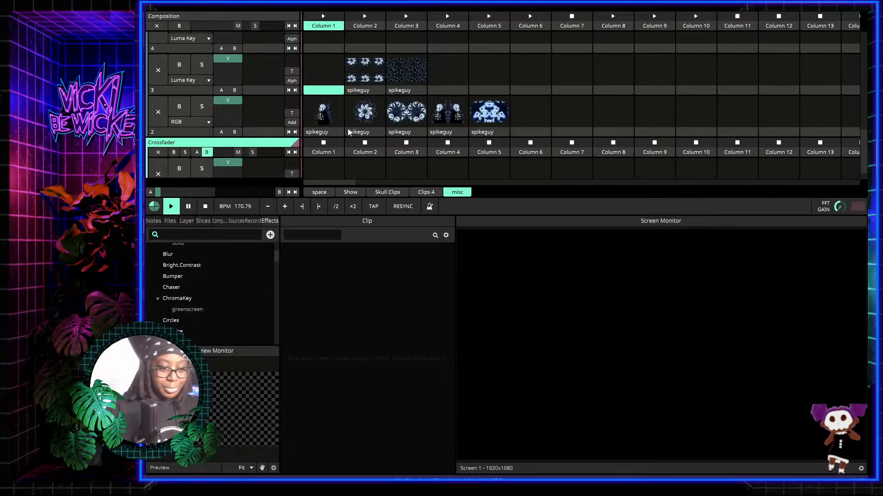
Step: Move the layer 3 grid clip from column 2 to column 1 and play it over the layer 2 clips in columns 3 and 2
left_click_drag(376, 91, 333, 88)
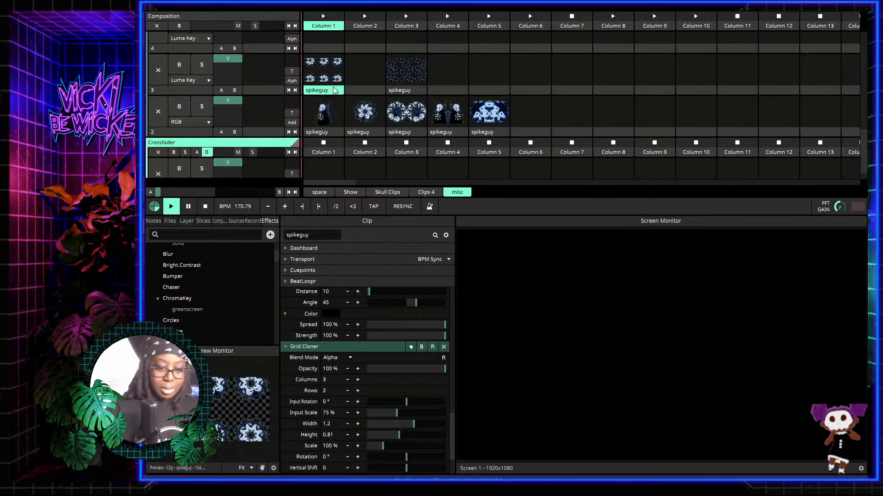
left_click(329, 79)
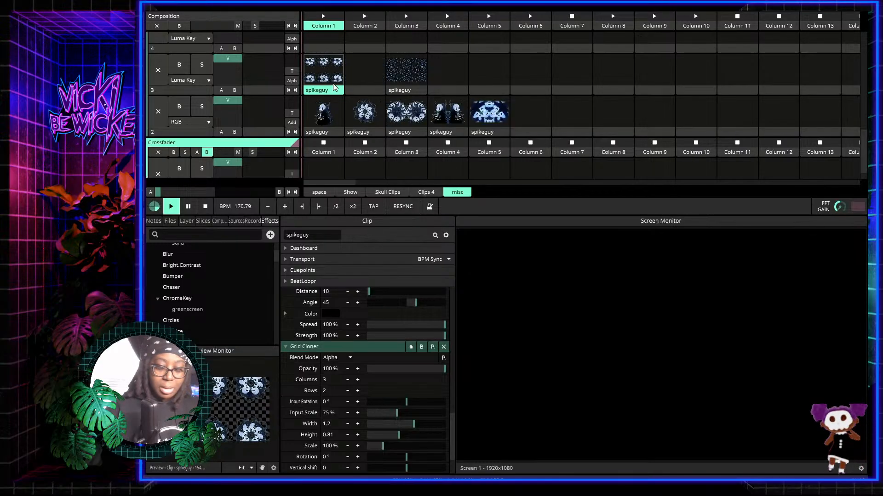
left_click(407, 112)
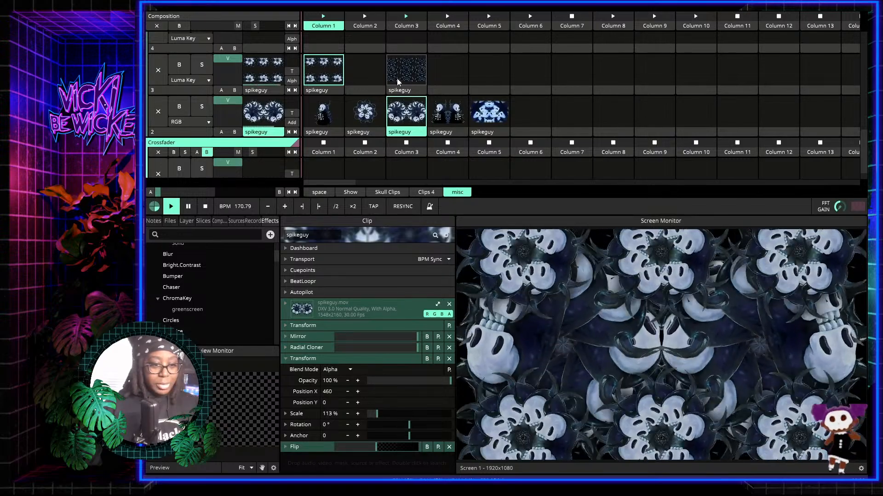
left_click(365, 113)
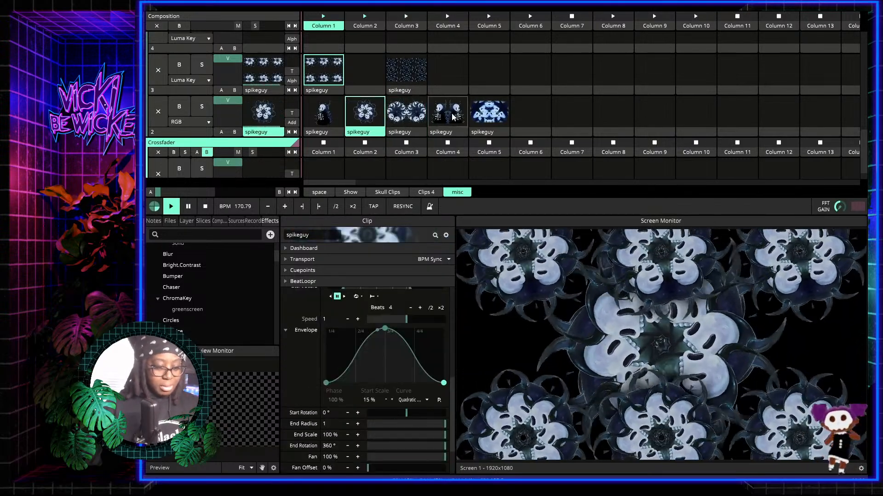
Step: Move the layer 3 grid clip to layer 2 column 6 and the mirrored figure clip from layer 2 column 4 to layer 3 column 6
left_click(322, 92)
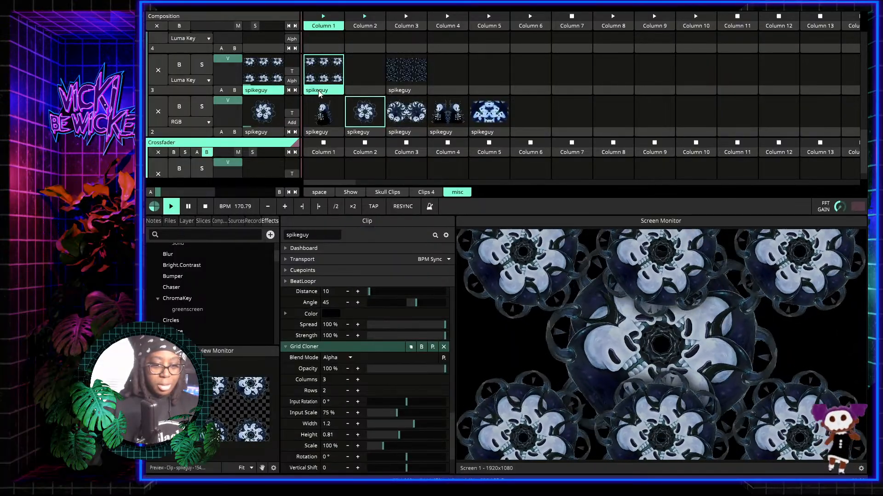
left_click_drag(321, 93, 524, 120)
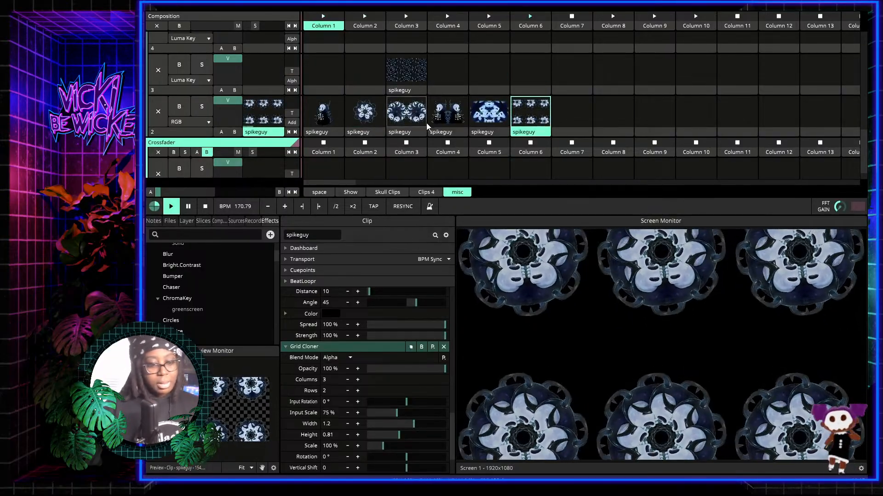
left_click_drag(447, 137, 525, 79)
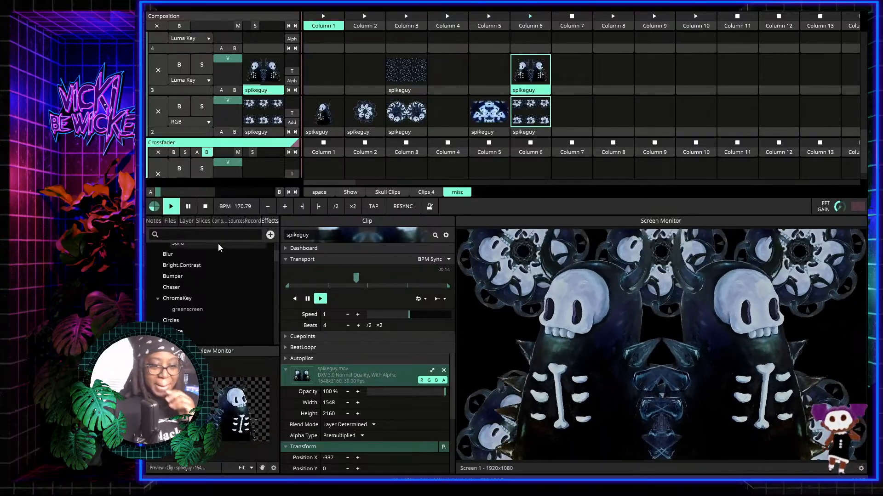
Step: Search the effects for "tilt" and add Tilt Shift to the mirrored figure clip on layer 3, column 6
left_click(211, 238)
type("tilt")
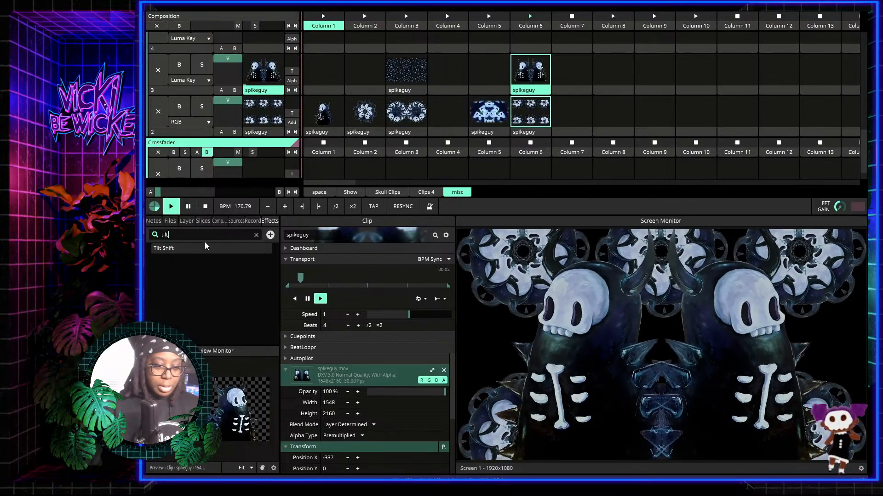
left_click_drag(203, 243, 531, 65)
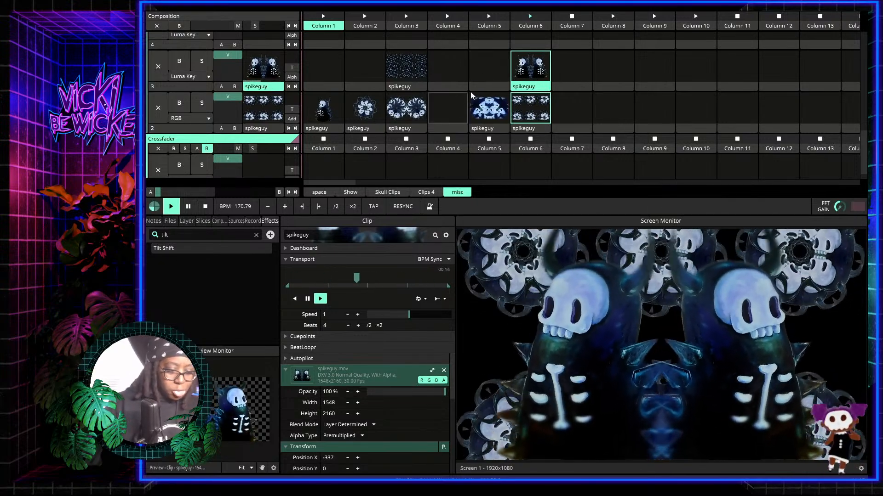
Step: Clear the layer 3 output and move the single figure clip from layer 2 column 1 to layer 3 column 5
scroll(504, 78, "up", 2)
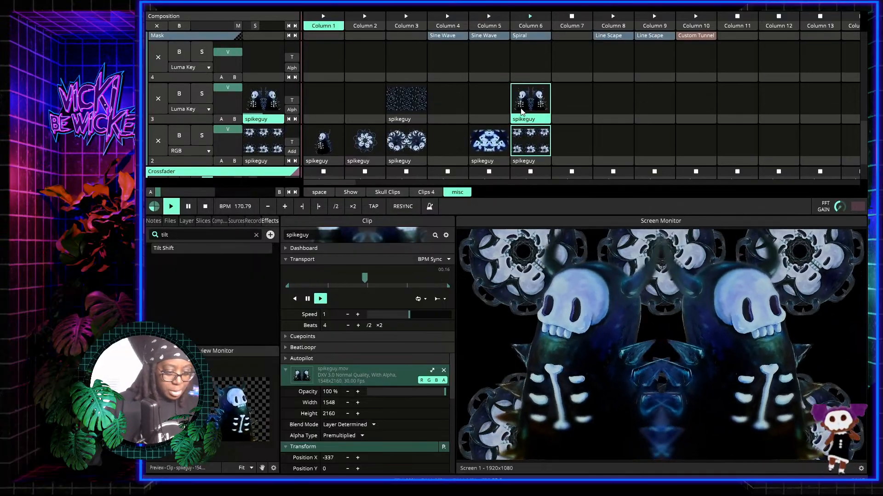
scroll(521, 112, "down", 1)
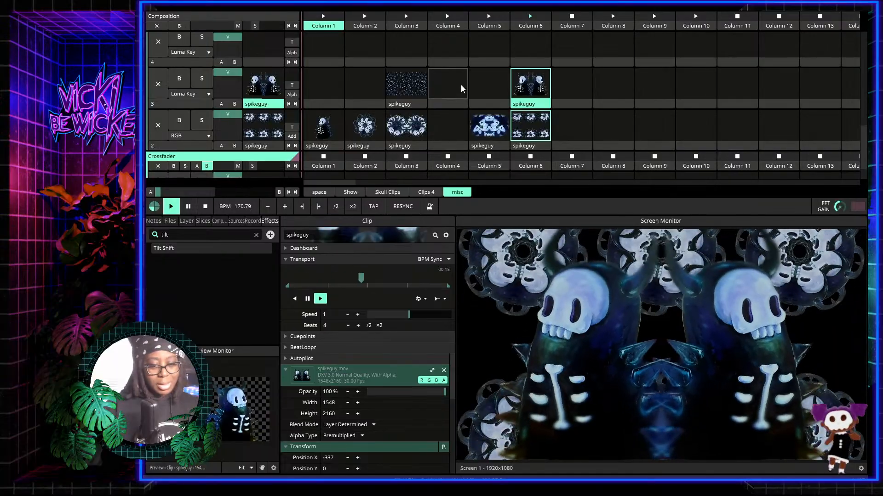
left_click(461, 85)
left_click_drag(330, 145, 496, 94)
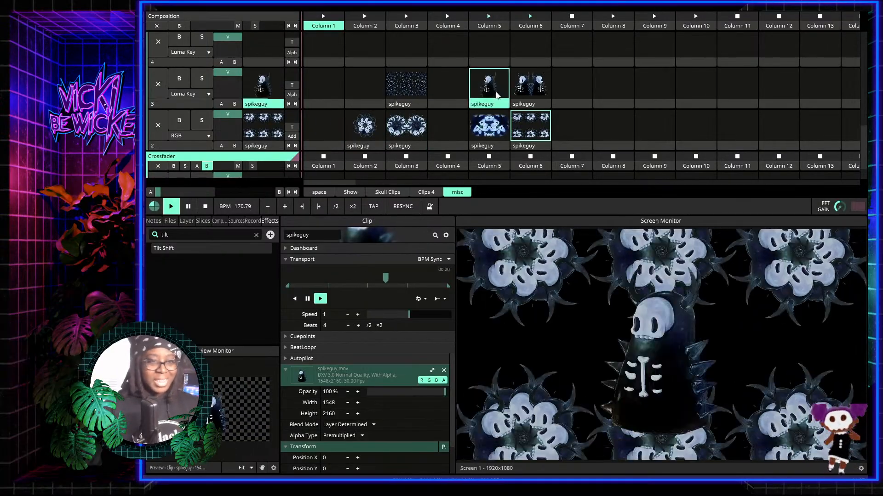
Step: Search the effects for "rg" and preview the Acid Trip preset of Shift RGB
left_click(222, 234)
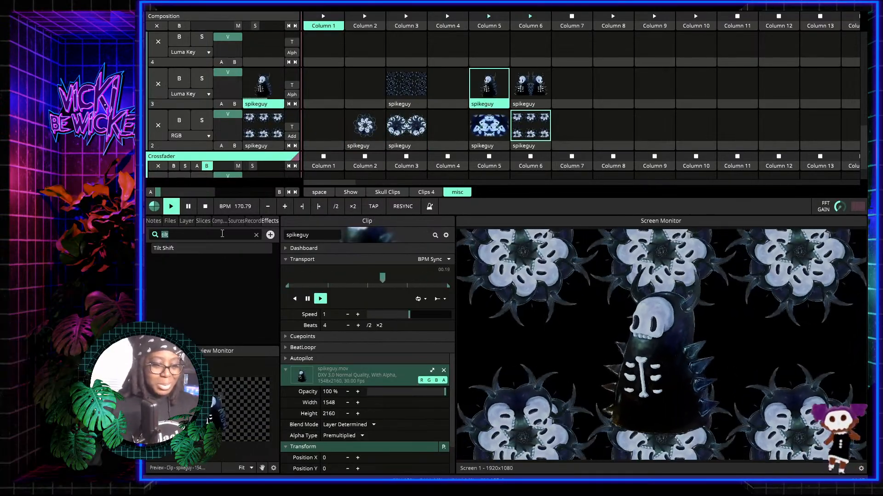
type("rg")
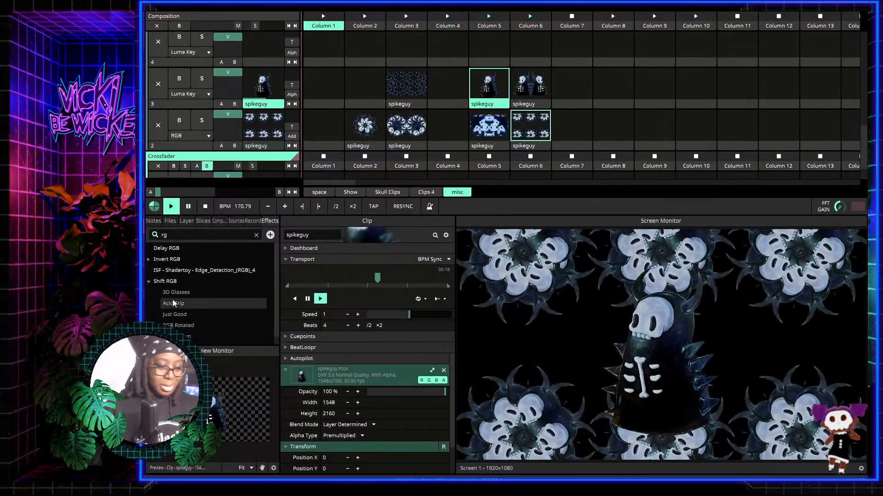
left_click_drag(172, 299, 489, 88)
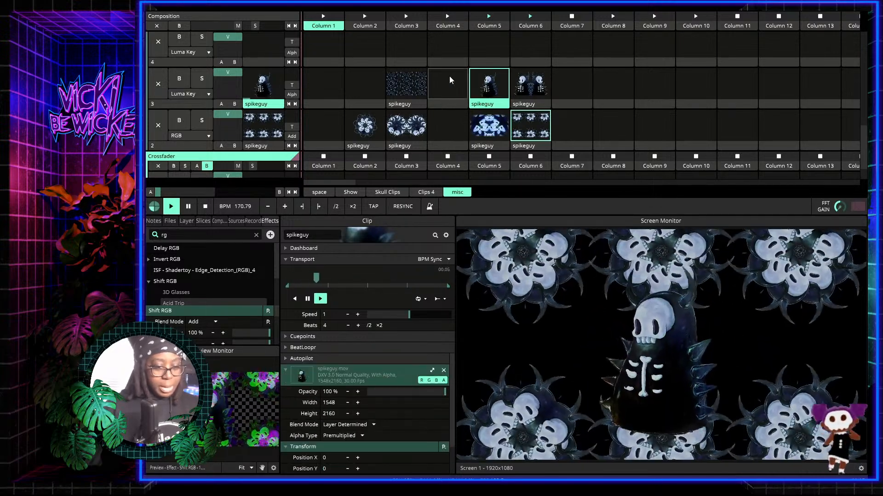
Step: Clear the layer 3 output, copy the layer 2 clip from column 3 into column 4 and play the copy
left_click(450, 80)
left_click(391, 133)
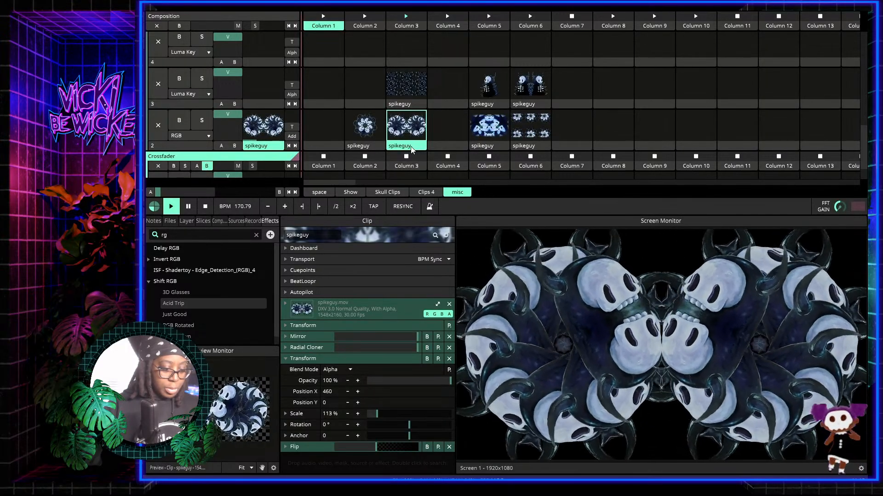
left_click_drag(412, 150, 446, 142)
left_click(451, 142)
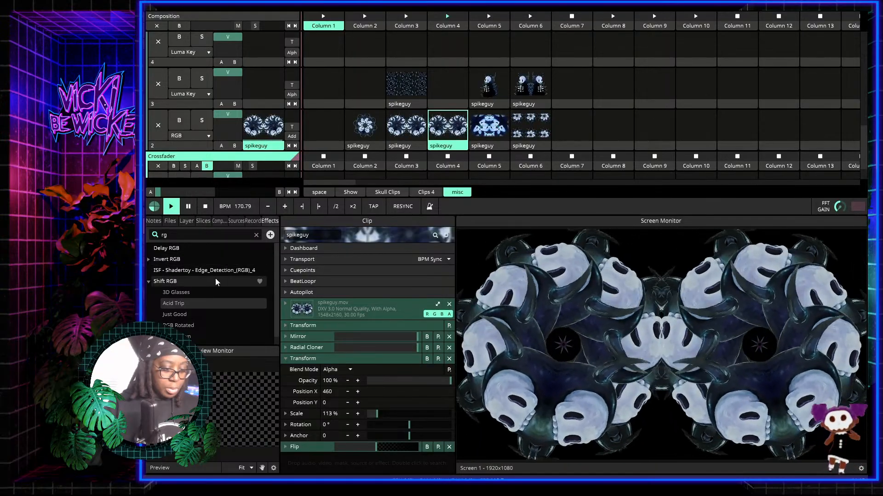
Step: Clear the effects search and browse the video effects list, previewing Particle System, Posterize and Polkadot
scroll(215, 280, "down", 1)
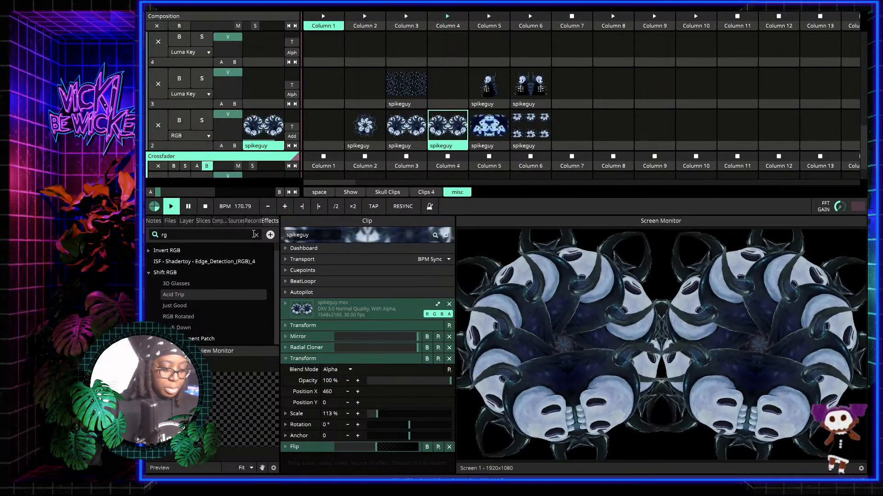
left_click(254, 235)
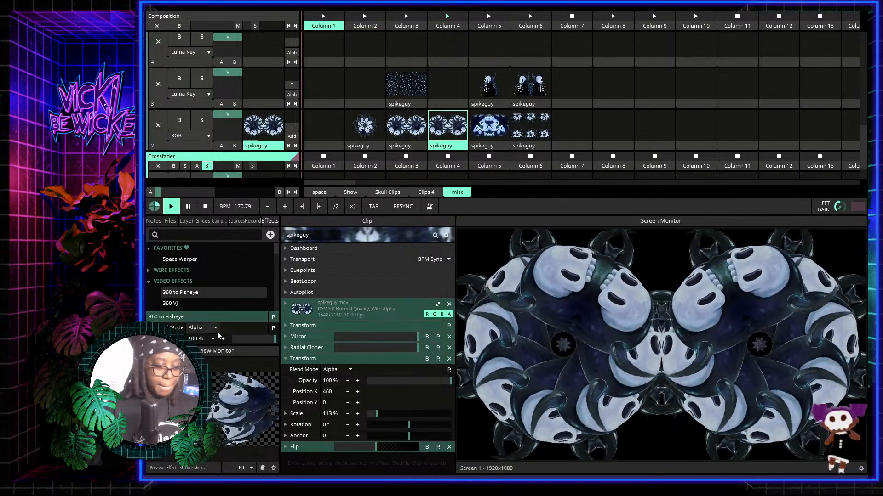
scroll(213, 302, "down", 3)
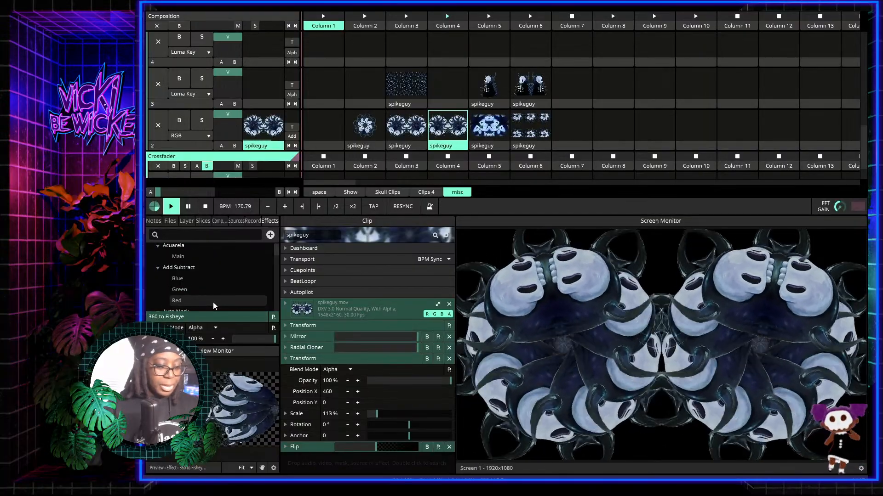
scroll(213, 302, "down", 5)
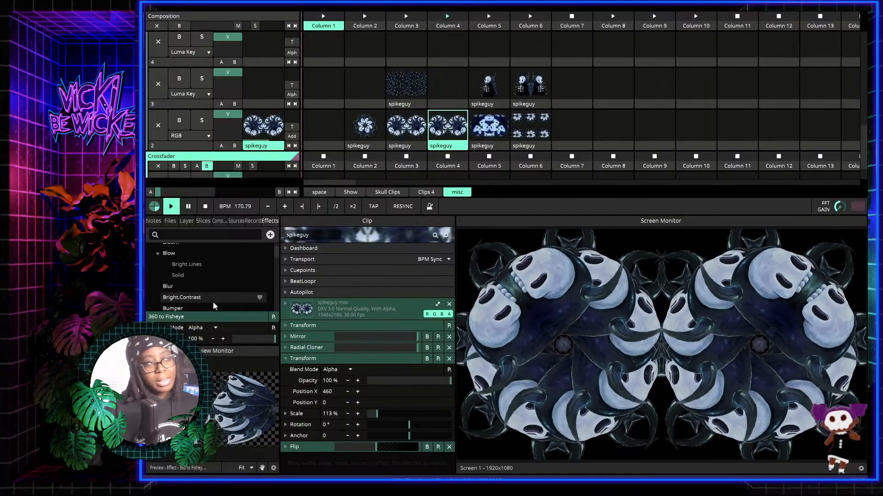
scroll(214, 303, "down", 6)
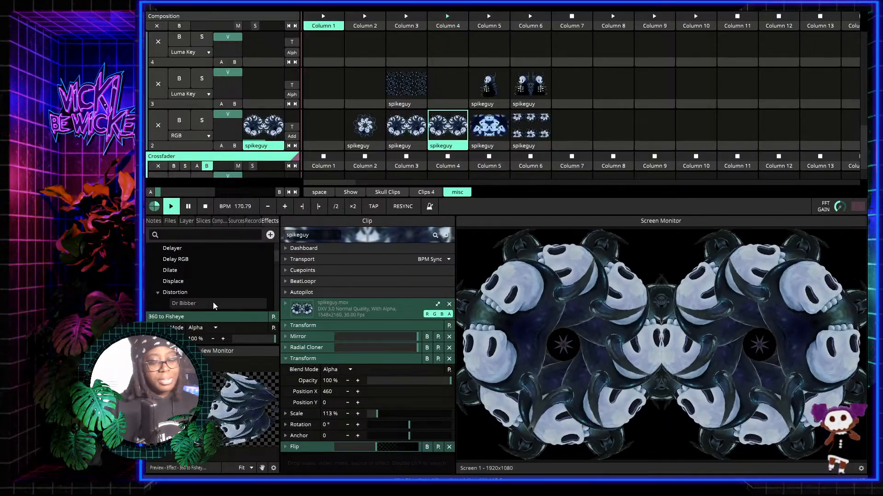
scroll(214, 302, "down", 6)
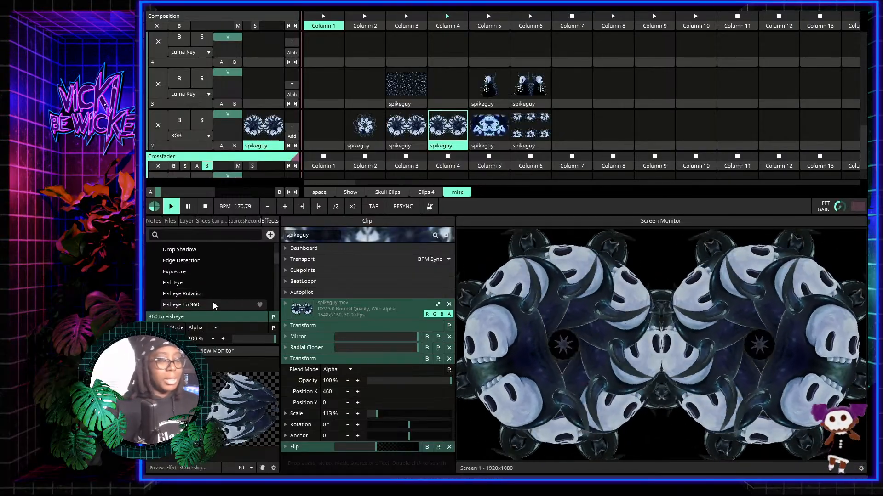
scroll(213, 302, "down", 1)
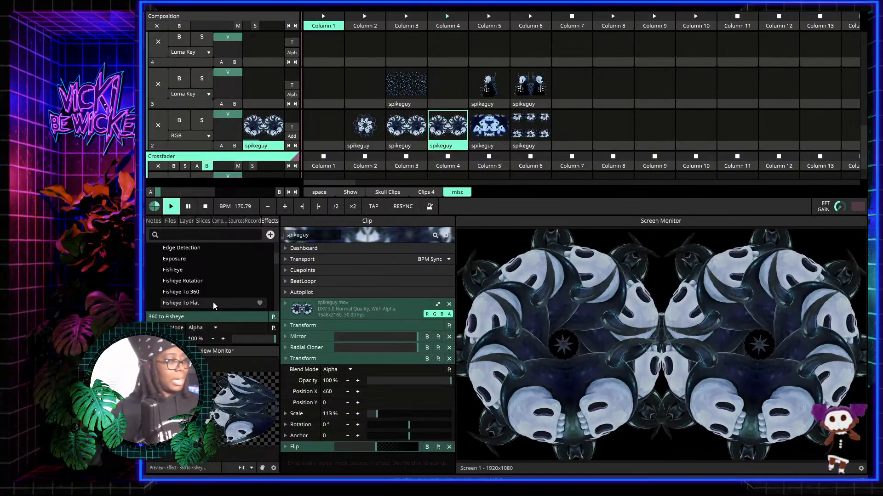
scroll(214, 302, "up", 2)
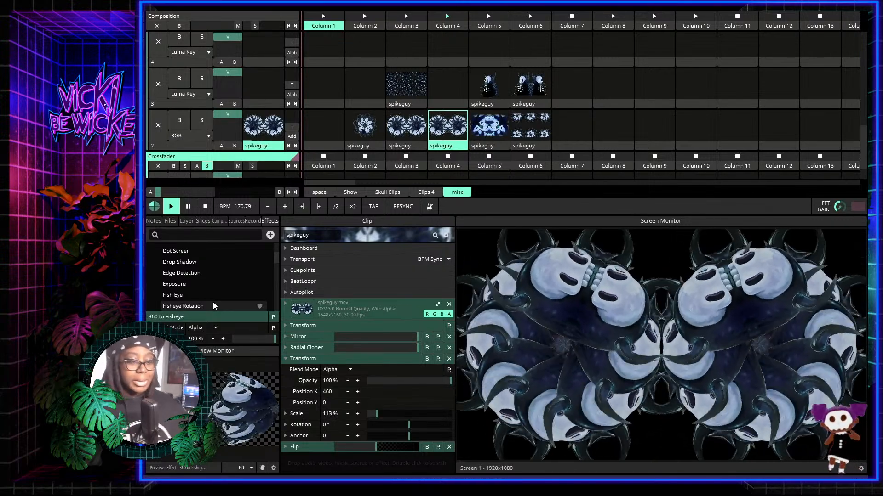
scroll(213, 302, "down", 3)
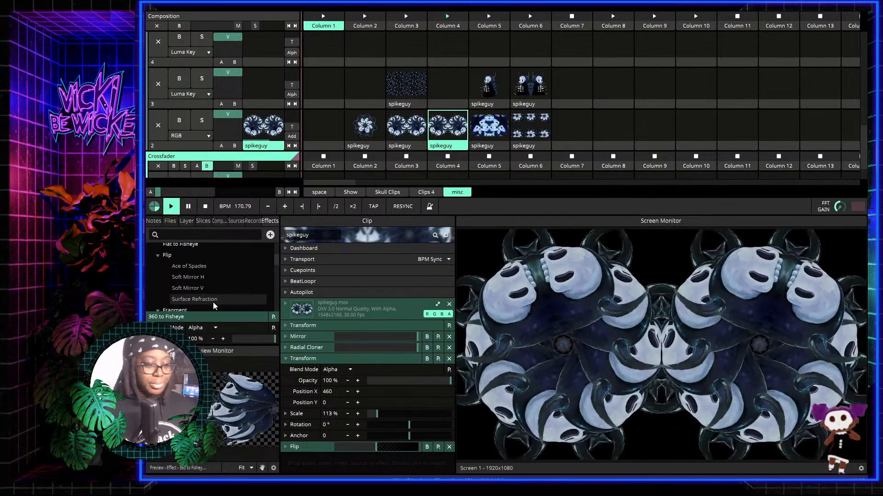
scroll(213, 302, "down", 6)
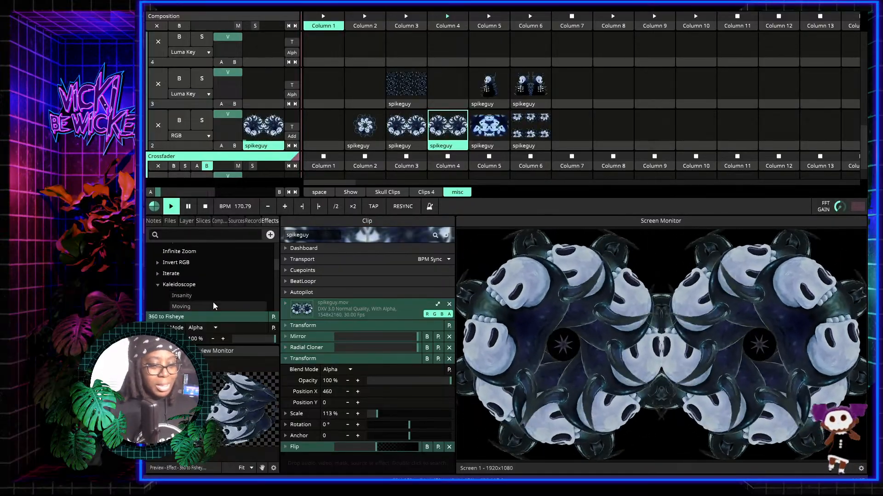
scroll(214, 306, "down", 2)
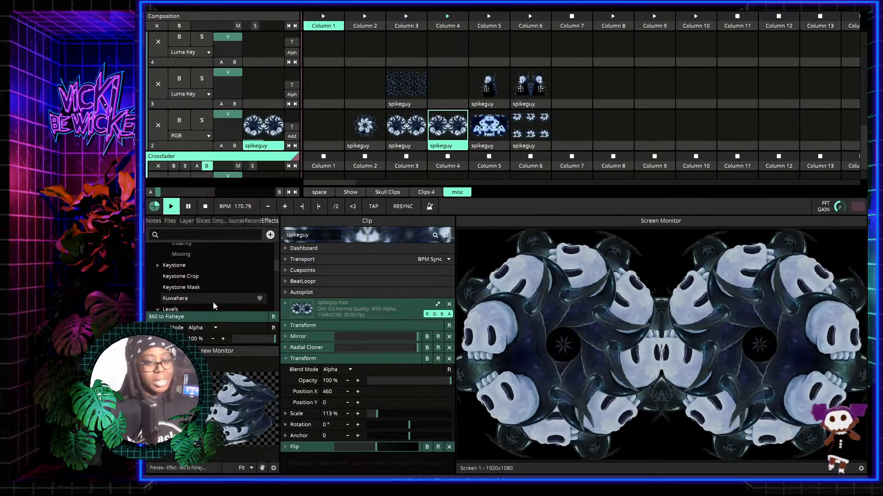
scroll(213, 306, "down", 2)
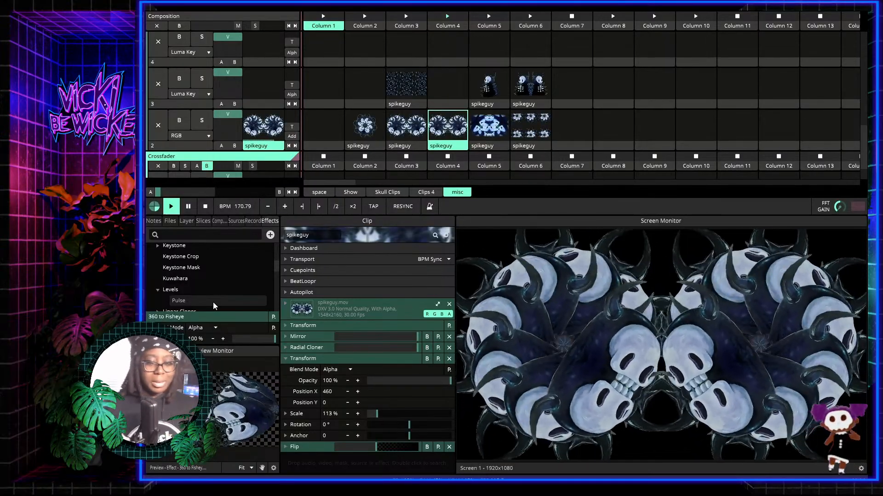
scroll(214, 302, "down", 3)
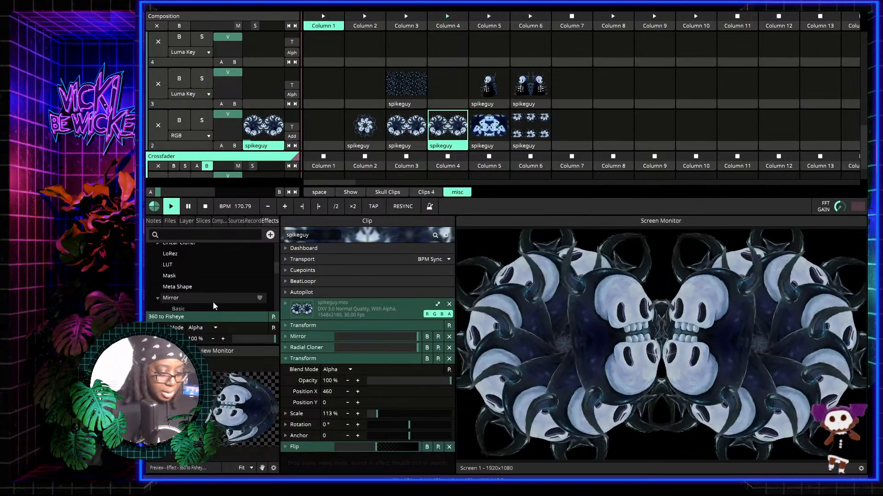
scroll(213, 302, "down", 3)
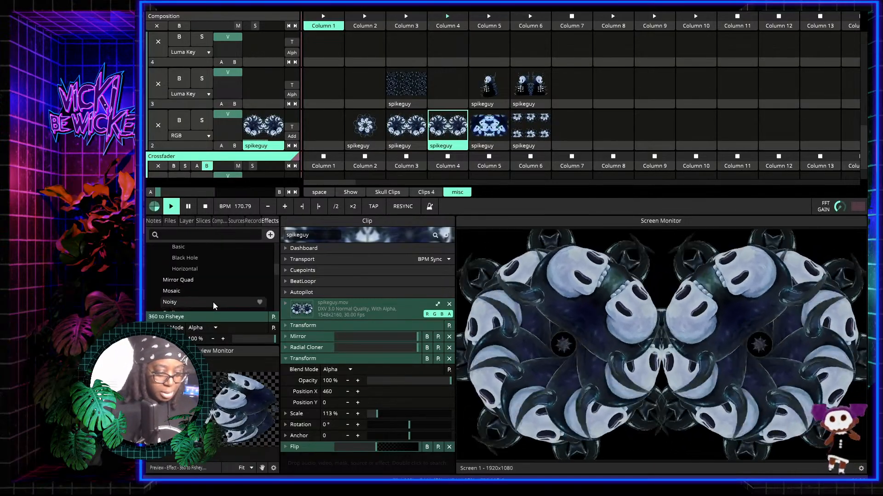
scroll(213, 302, "down", 2)
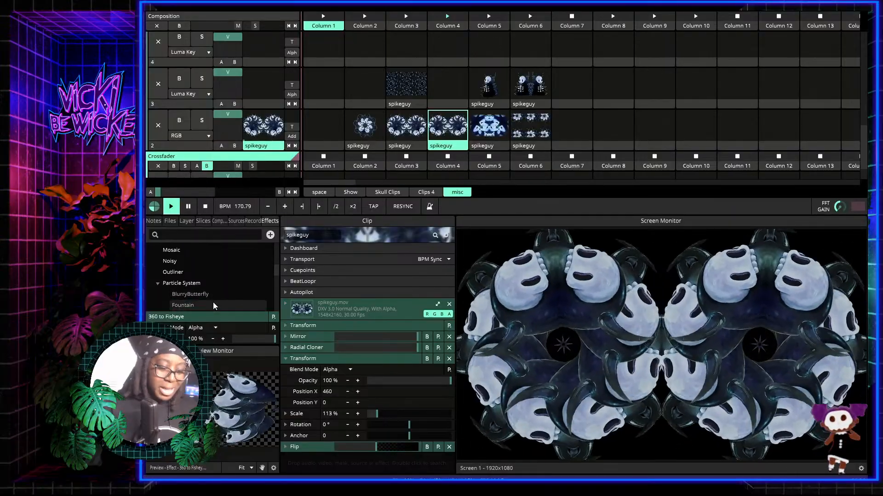
scroll(213, 302, "down", 1)
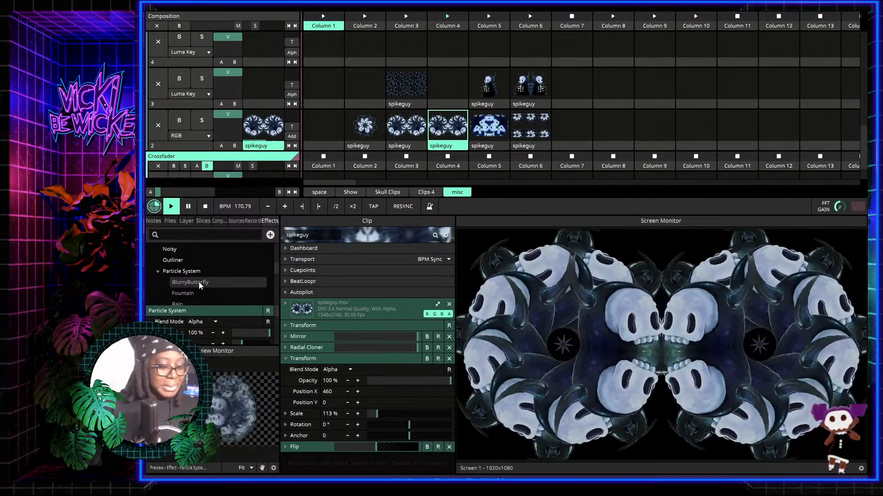
scroll(198, 282, "down", 3)
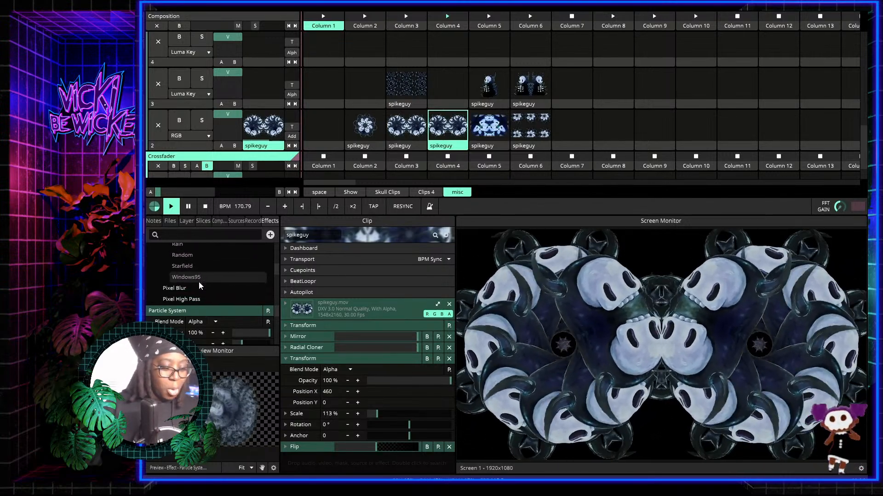
scroll(199, 283, "down", 1)
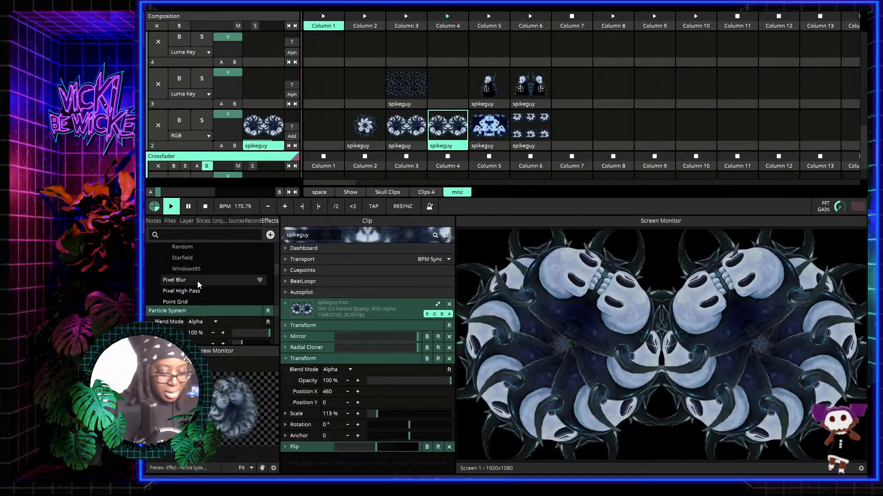
left_click(198, 282)
scroll(198, 283, "down", 4)
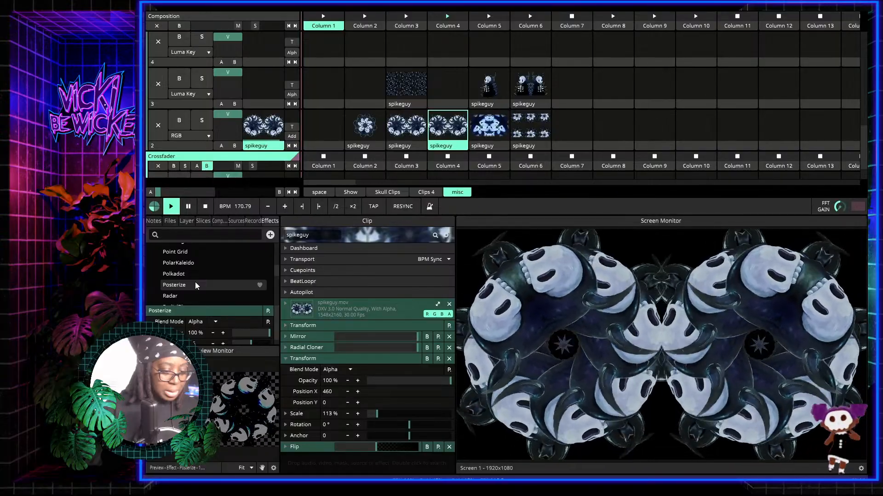
left_click(195, 274)
scroll(195, 274, "down", 3)
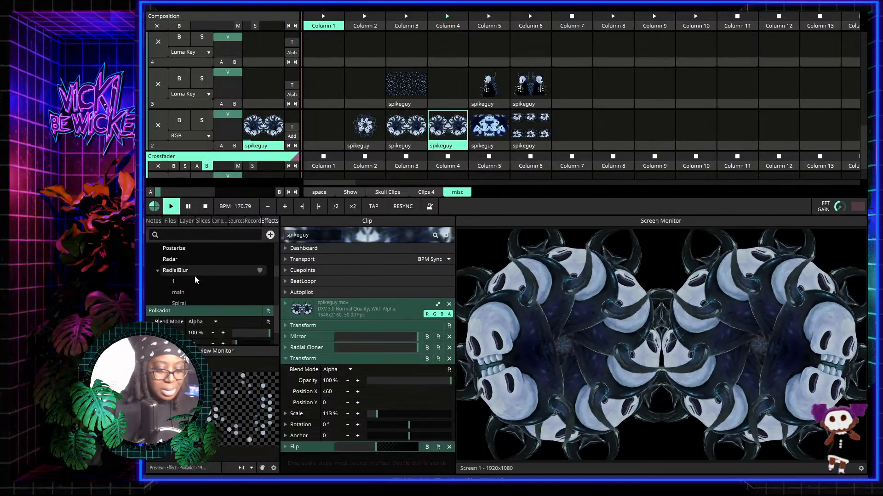
Step: Add the Polkadot effect to the layer 2 spikeguy clip in column 4 and set its Dot Size to 0.05
scroll(194, 277, "up", 2)
scroll(193, 287, "up", 1)
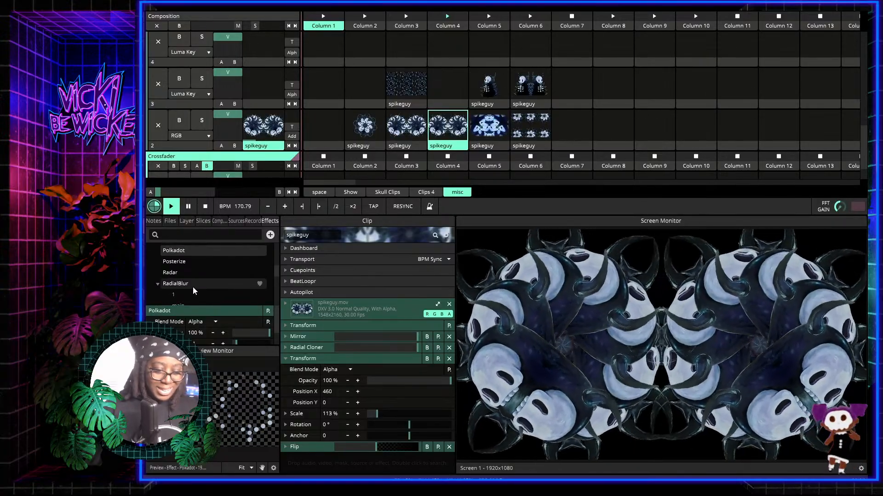
left_click_drag(184, 252, 447, 128)
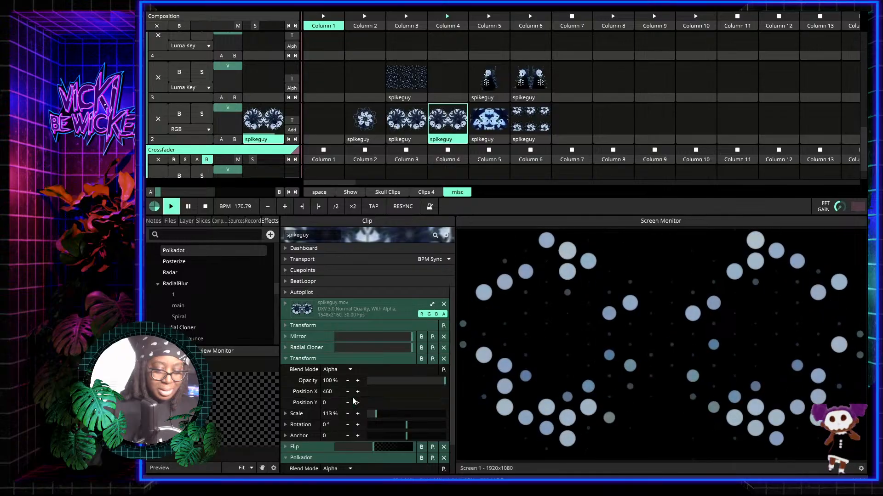
scroll(353, 401, "down", 1)
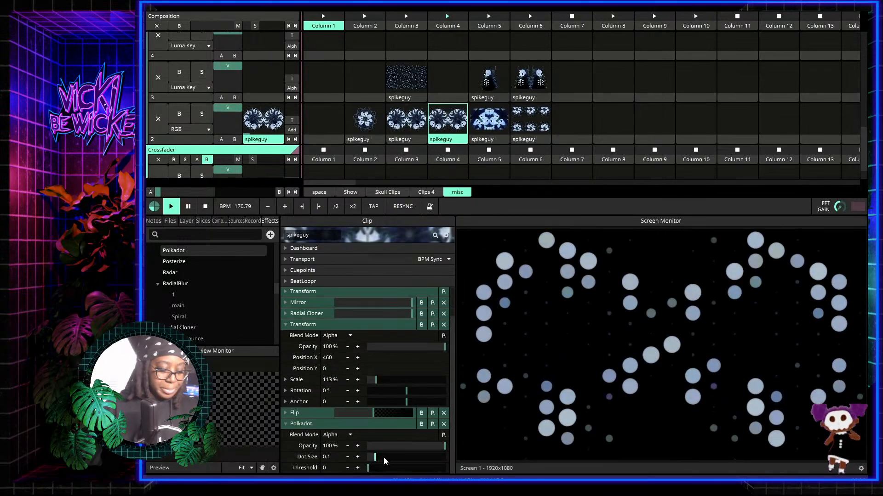
mouse_move(383, 457)
left_mouse_down()
mouse_move(409, 461)
mouse_move(370, 458)
left_mouse_up()
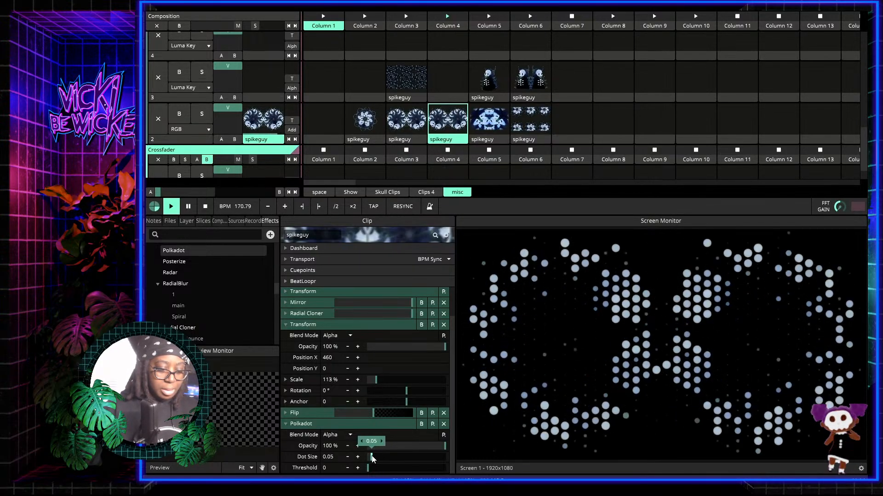
Step: Search the effects for "tunn" and preview the Basic and Spiral presets of Tunnel
left_click(235, 236)
type("tunn")
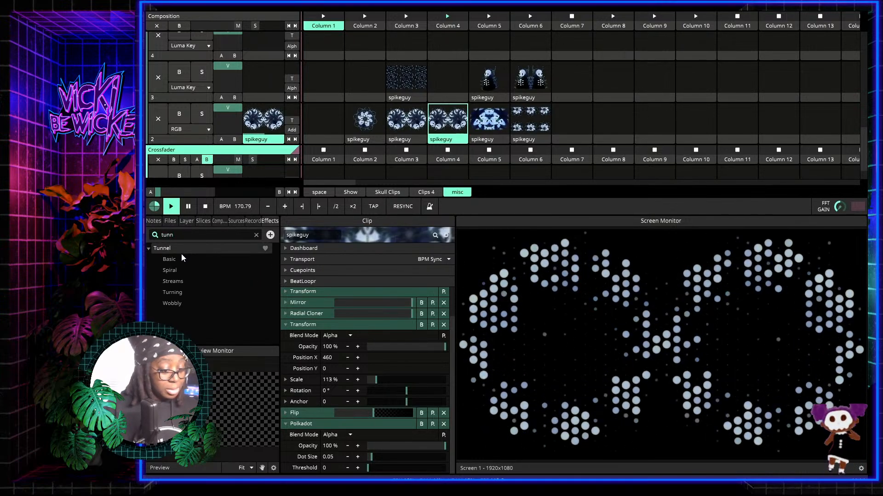
left_click(181, 254)
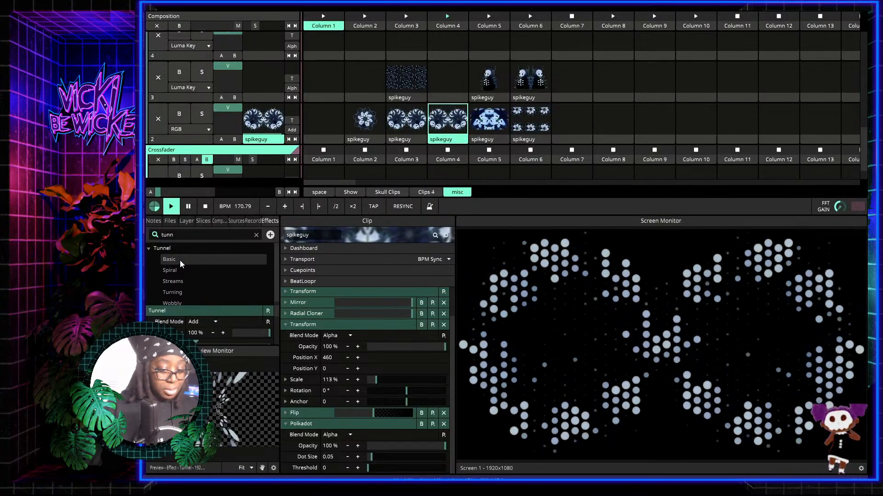
left_click(184, 266)
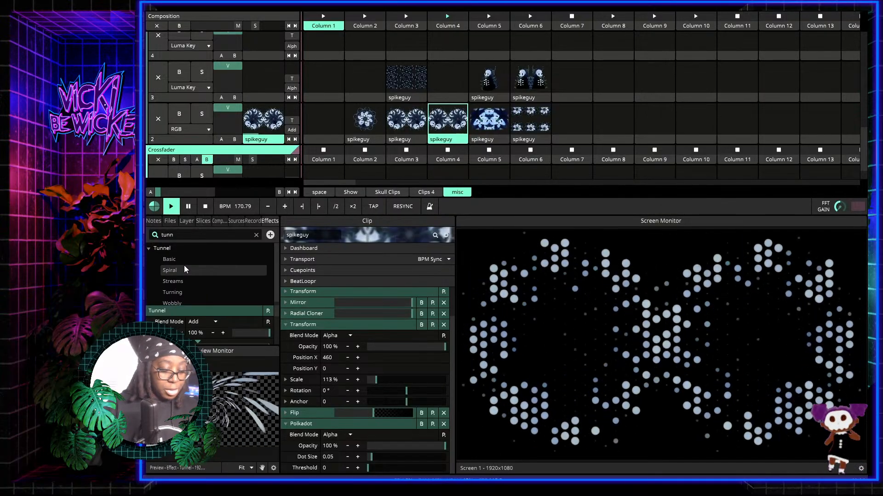
left_click(183, 266)
Step: Add the Basic preset of Tunnel to the column 4 clip, placed after Polkadot in the effect chain
left_click(181, 264)
left_click(181, 263)
left_click(181, 263)
left_click(177, 263)
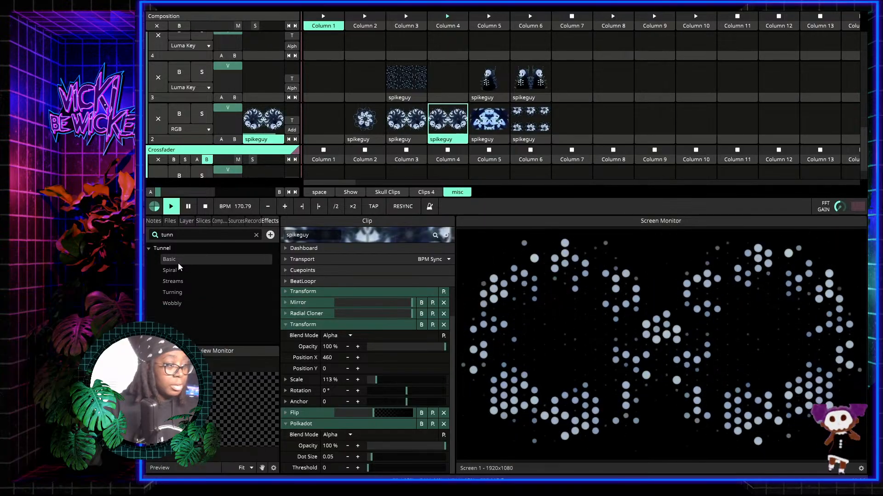
left_click_drag(178, 263, 348, 455)
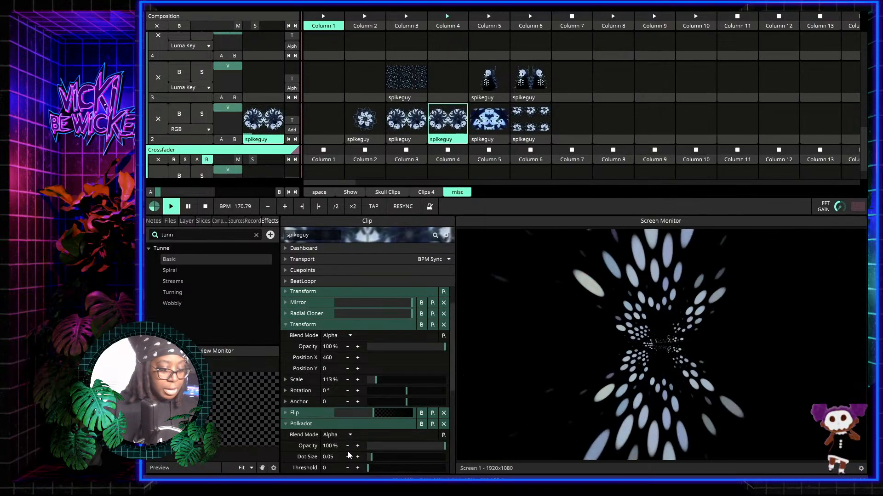
left_click_drag(349, 412, 350, 412)
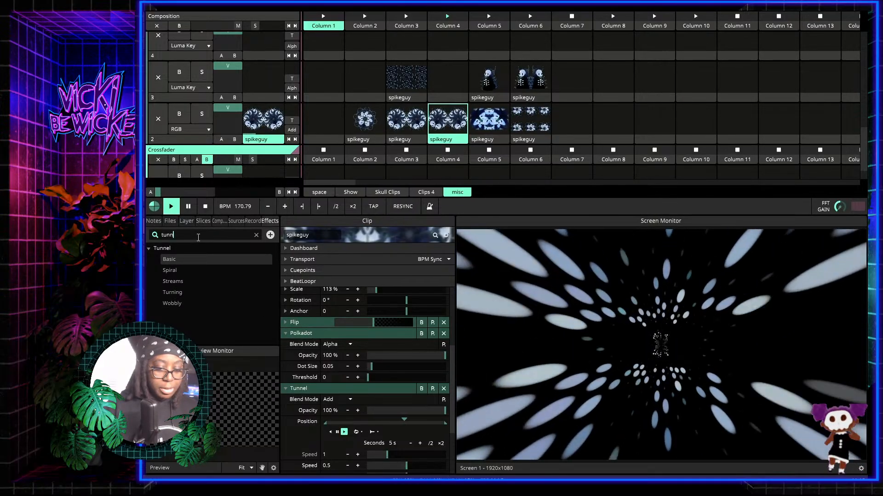
Step: Search the effects for "mirro" and insert the Basic preset of Mirror between Polkadot and Tunnel on the column 4 clip
key("BackSpace")
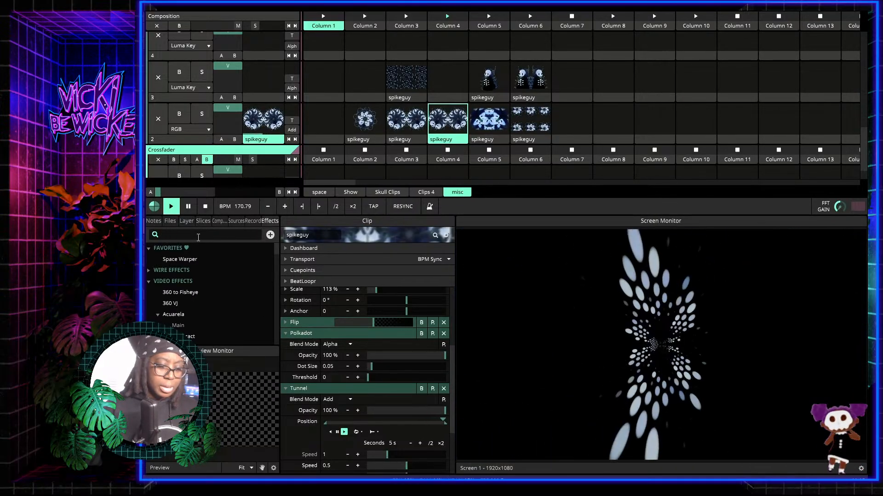
type("mirro")
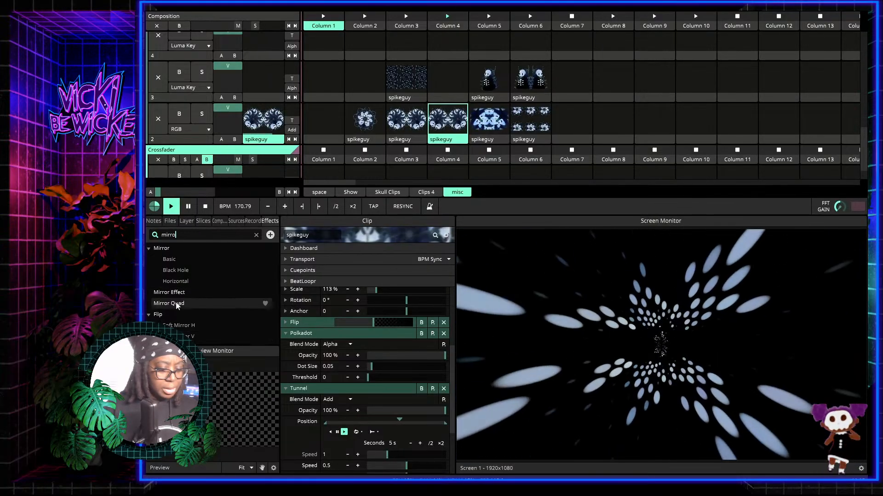
left_click(169, 260)
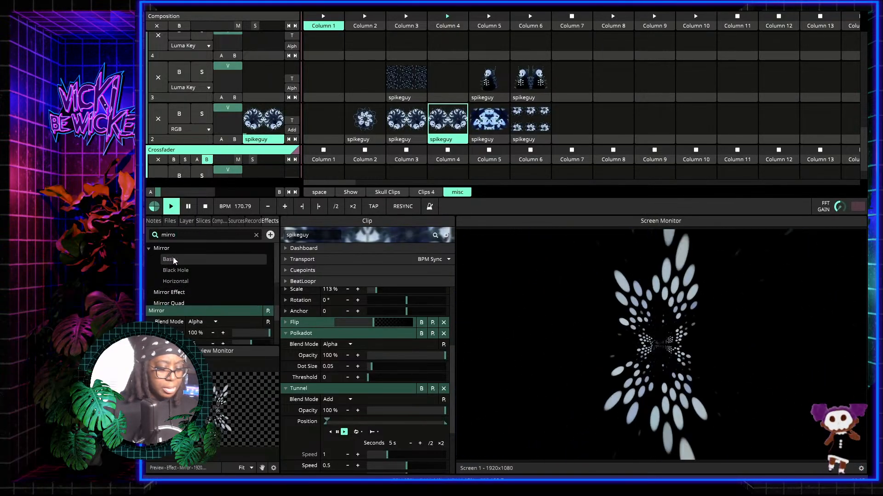
left_click_drag(172, 260, 311, 377)
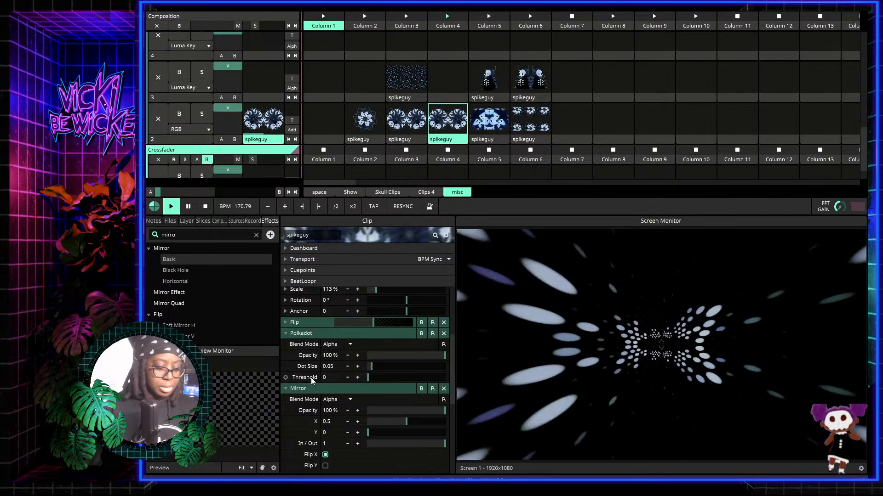
scroll(311, 377, "down", 1)
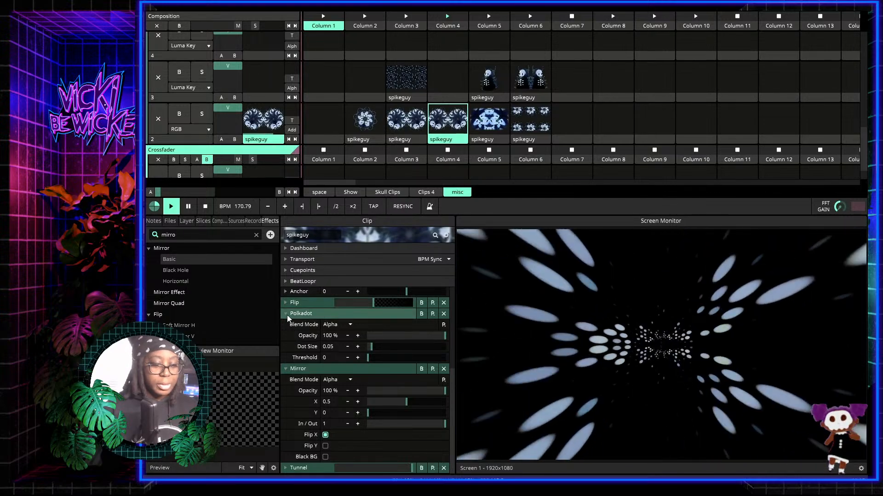
Step: Collapse the Polkadot and last Mirror effects on the column 4 clip and move Tunnel ahead of that Mirror
left_click(287, 314)
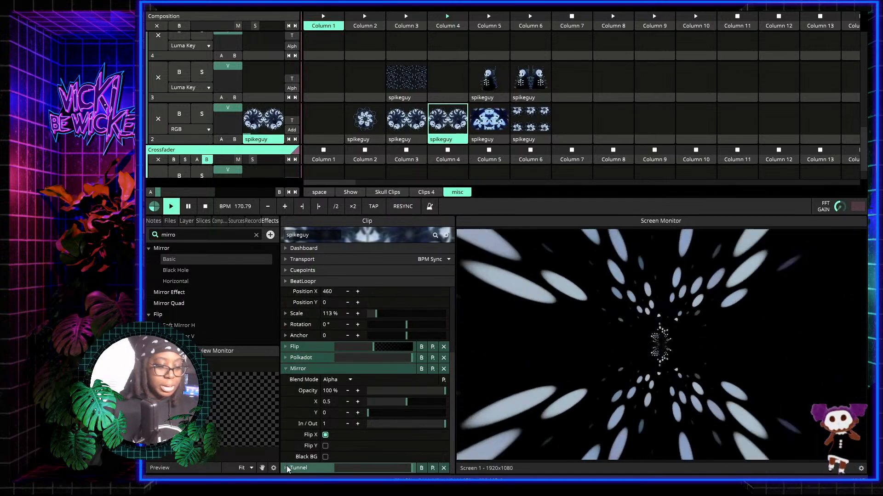
left_click(286, 368)
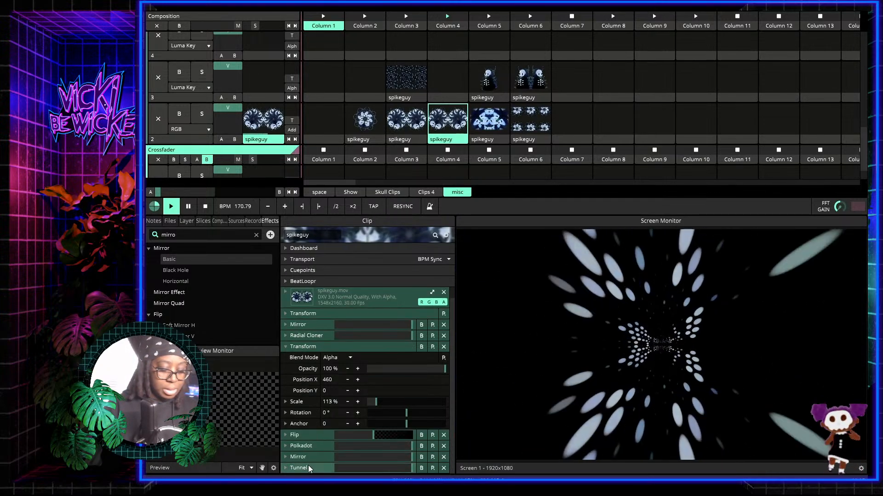
left_click_drag(308, 468, 307, 458)
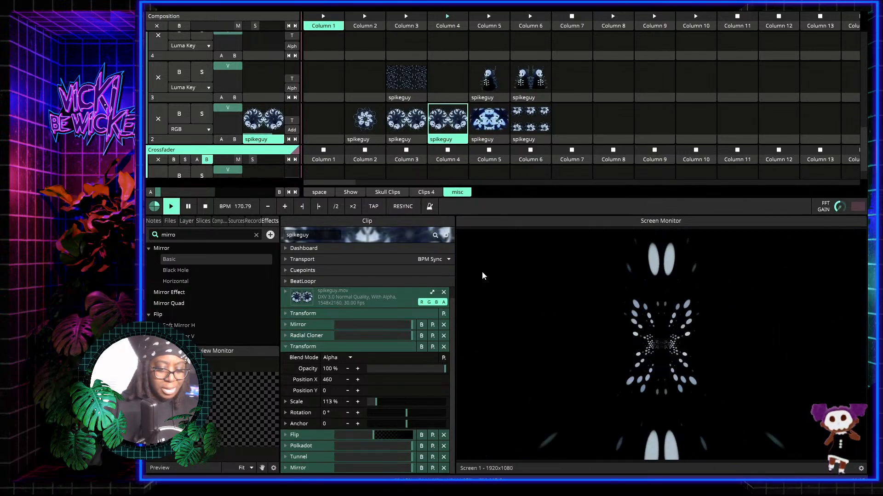
Step: Search the effects for "tilt" and try Tilt Shift before Flip on the column 4 clip, undoing the addition
left_click(214, 231)
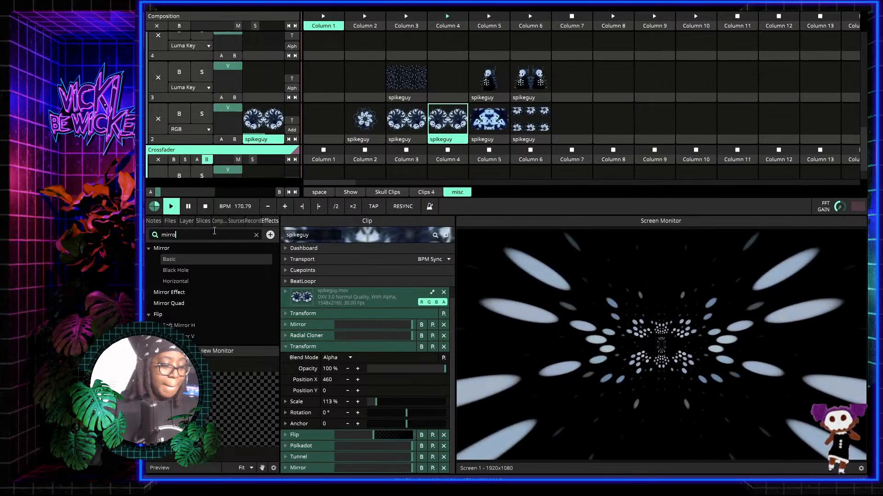
key("BackSpace")
key("BackSpace")
key("BackSpace")
key("BackSpace")
key("BackSpace")
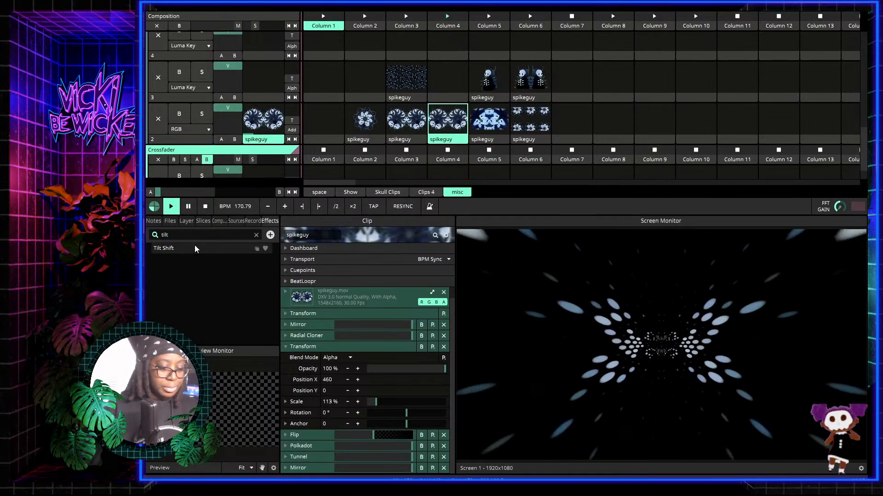
left_click_drag(194, 245, 337, 433)
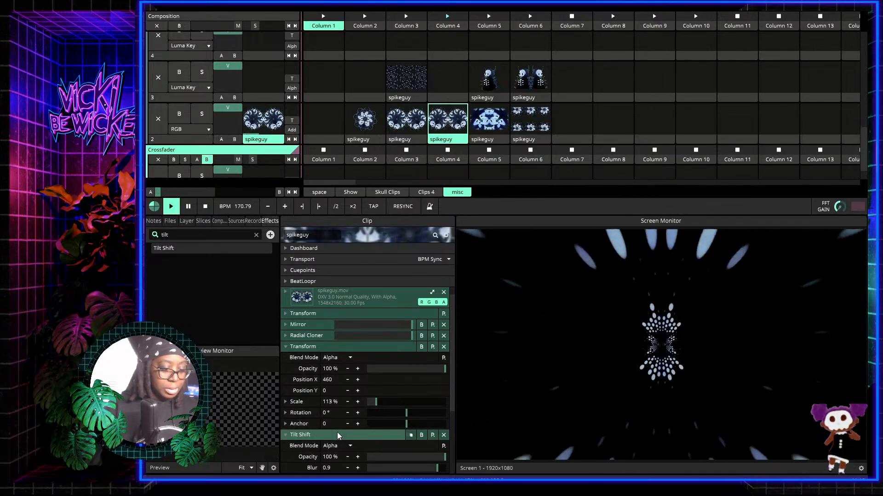
key("ctrl+z")
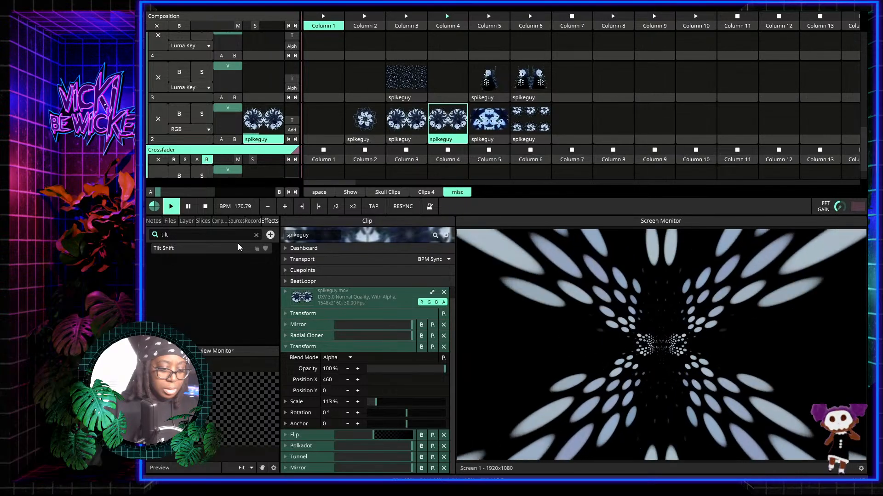
Step: Clear the effects search, preview effects such as Space Warper and Kaleidoscope, and insert Kaleidoscope between Transform and Flip on the column 4 clip
left_click(256, 235)
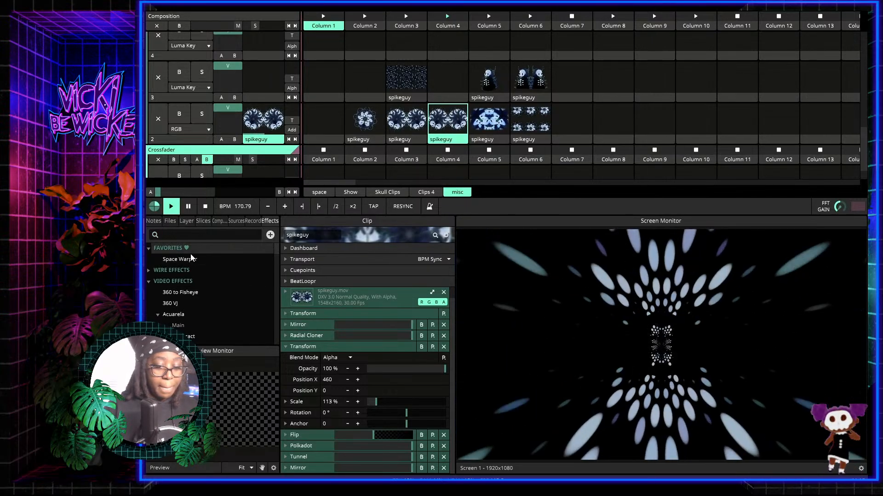
left_click(193, 260)
scroll(194, 262, "down", 5)
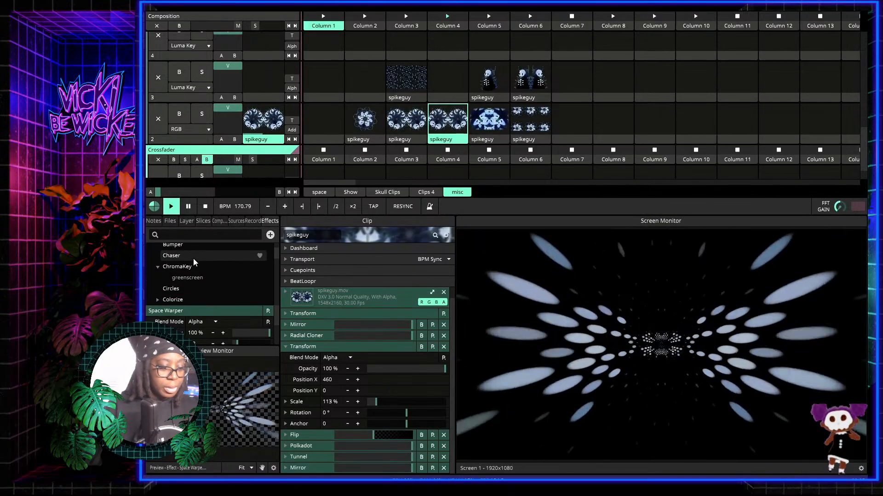
scroll(194, 262, "down", 3)
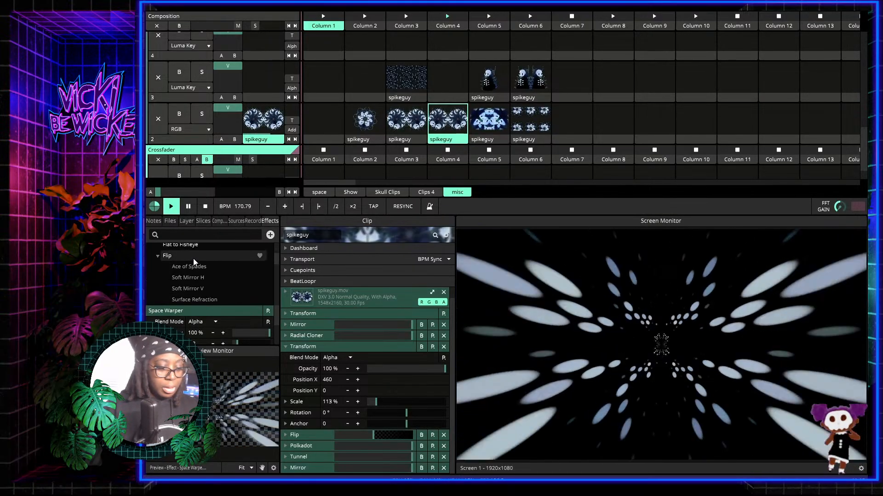
scroll(175, 264, "up", 1)
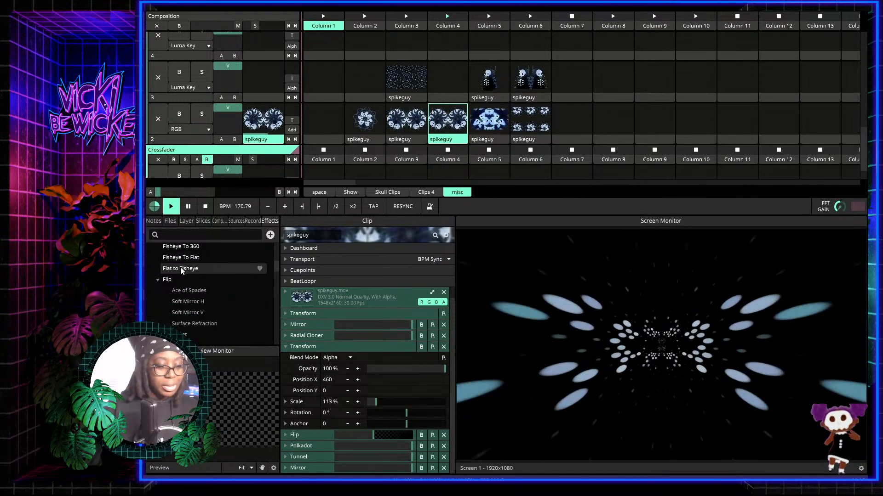
mouse_move(181, 269)
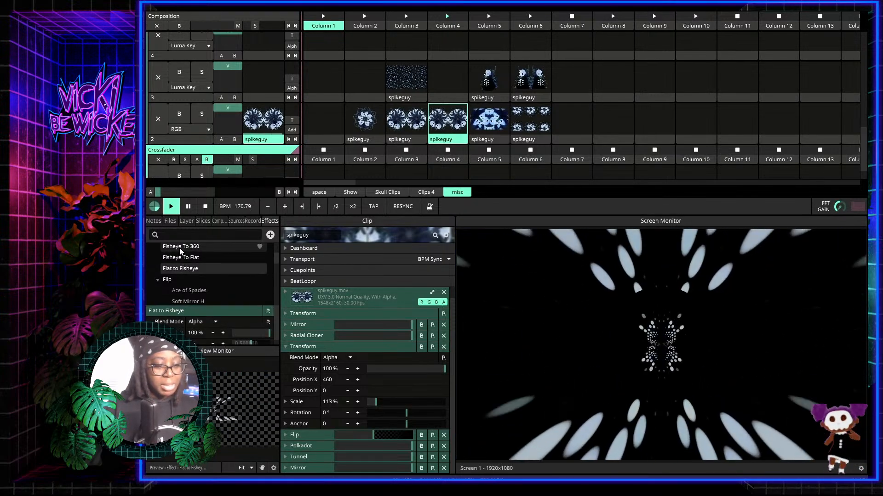
scroll(179, 249, "down", 3)
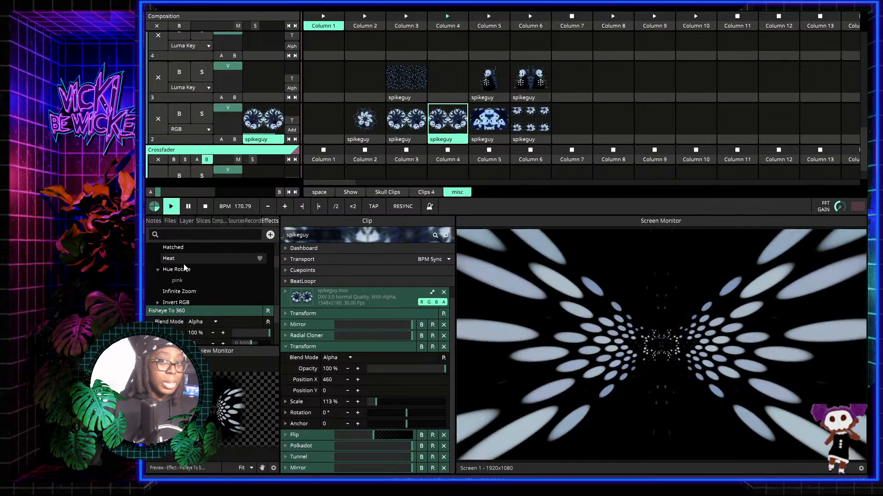
scroll(180, 267, "down", 3)
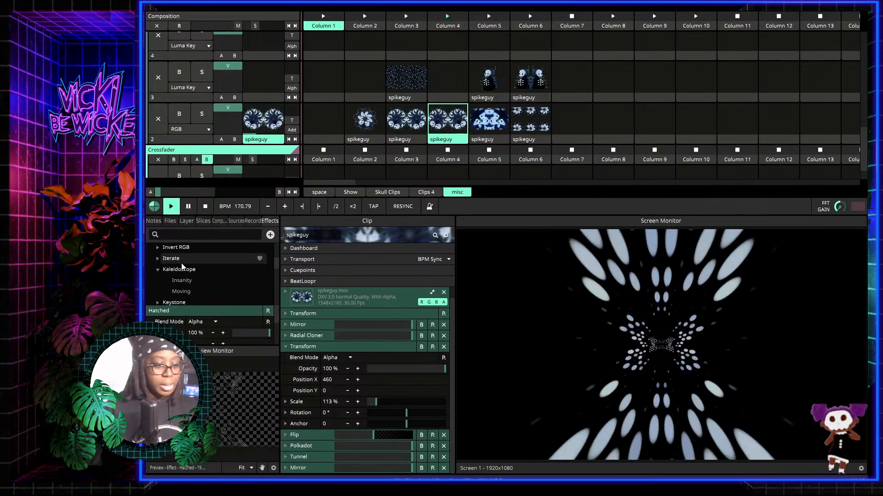
scroll(181, 263, "down", 1)
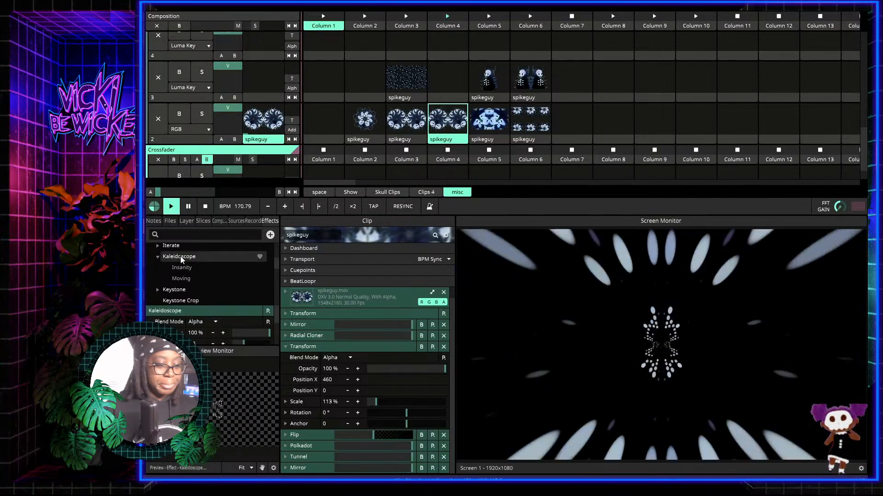
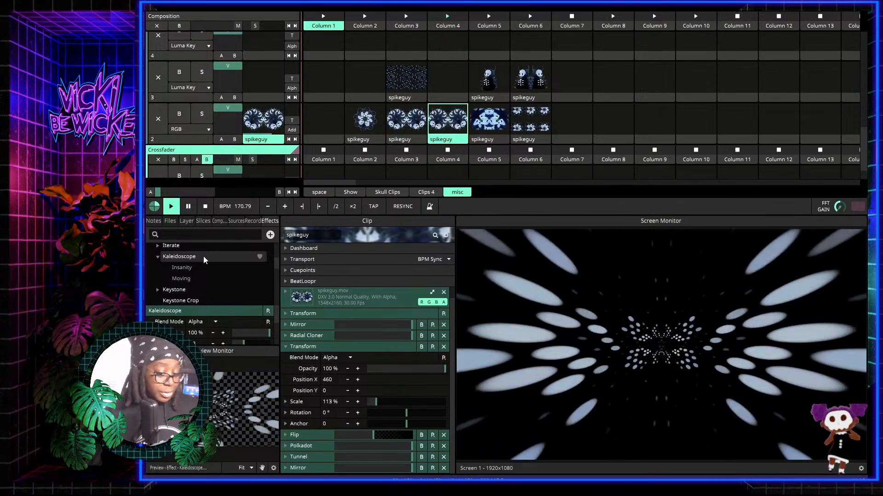
left_click_drag(204, 255, 322, 418)
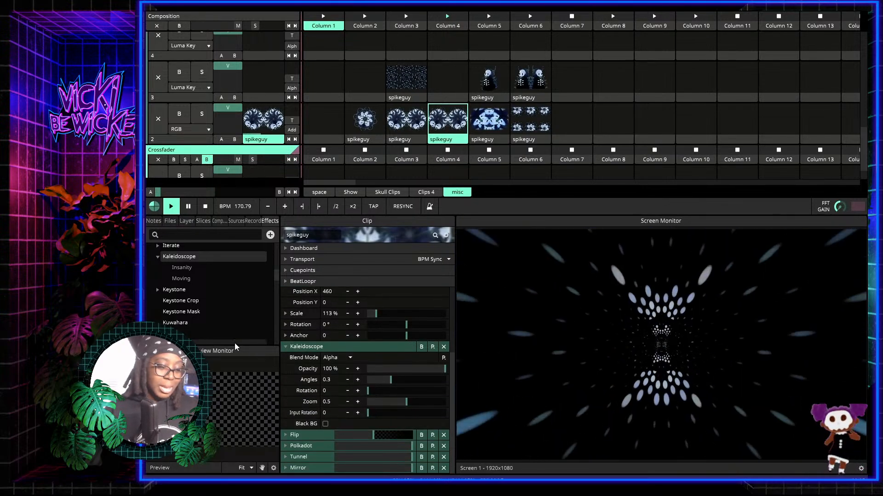
Step: Browse further effects, preview Mosaic and Noisy, and insert Noisy between Transform and Kaleidoscope on the column 4 clip
scroll(245, 311, "down", 3)
scroll(245, 314, "down", 4)
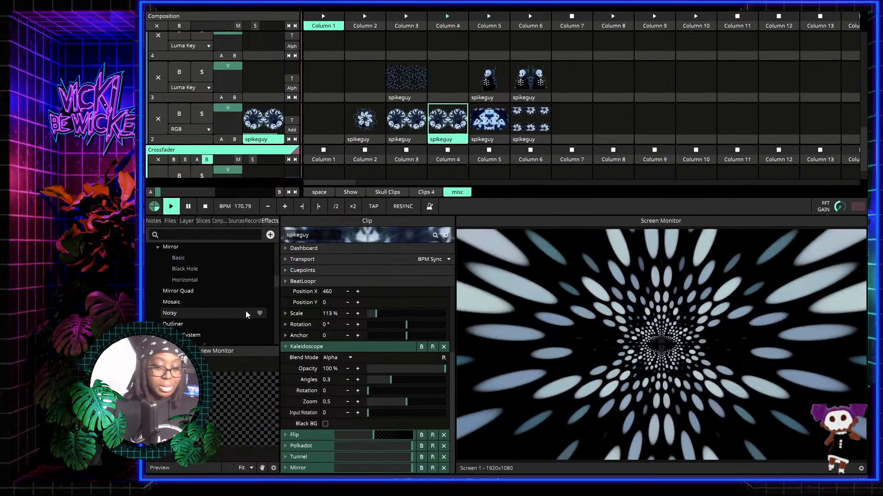
scroll(245, 314, "up", 4)
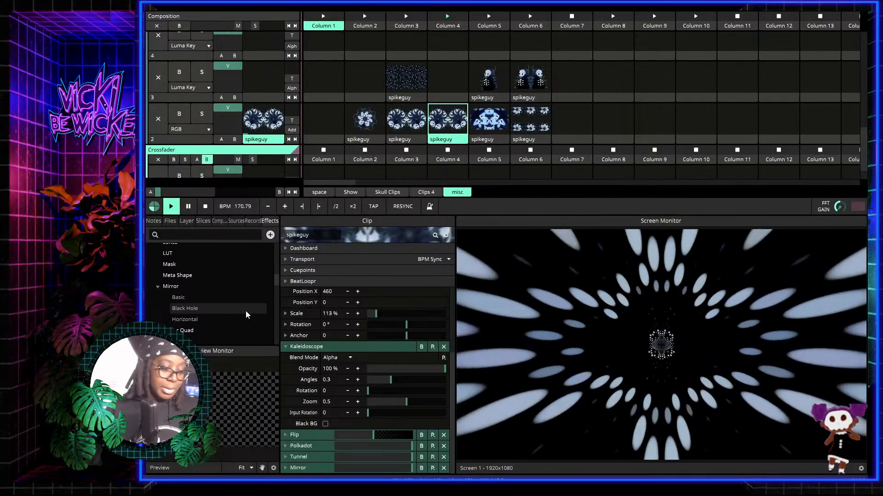
scroll(245, 314, "down", 3)
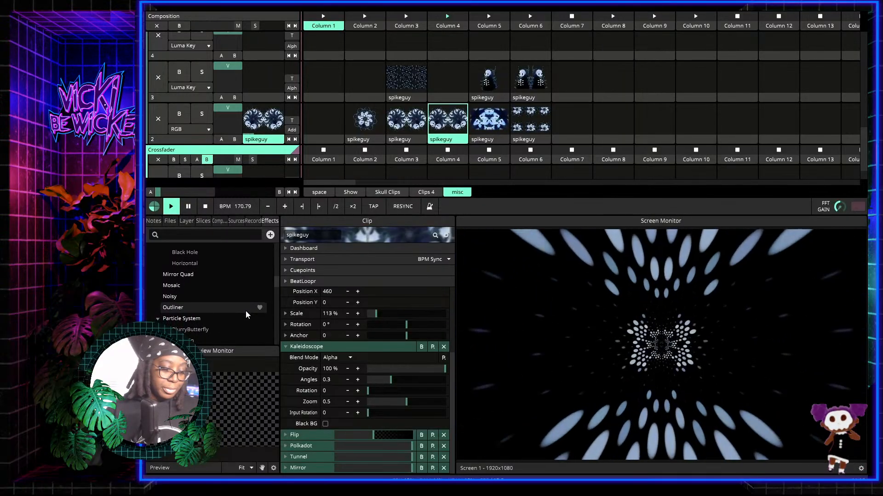
left_click(452, 140)
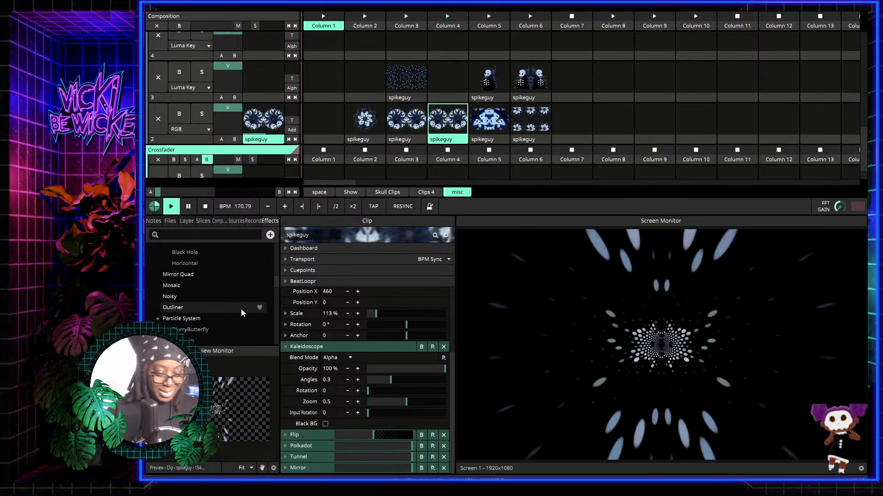
left_click(183, 286)
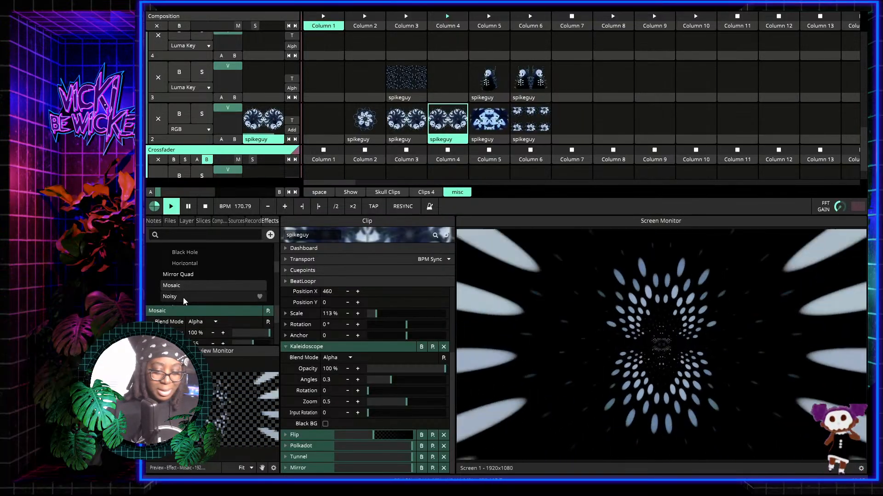
left_click(183, 297)
scroll(189, 286, "down", 2)
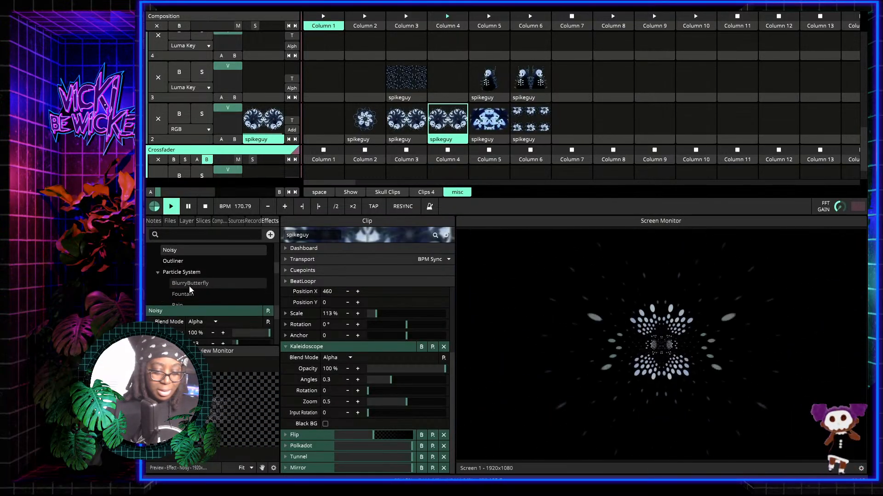
left_click_drag(177, 250, 335, 385)
Step: Try out Noisy's Noise C, and set its Noise Y to 0.54 and Resolution to 0.71
left_click_drag(367, 424, 445, 427)
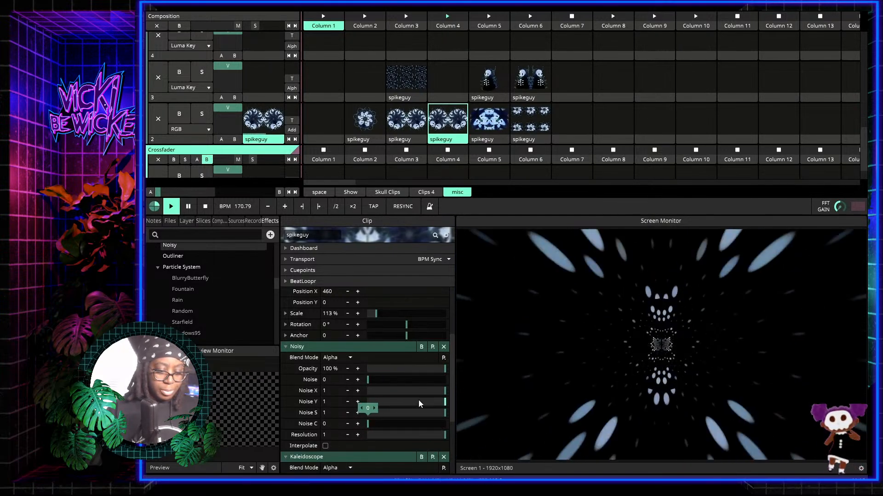
left_click_drag(380, 402, 409, 402)
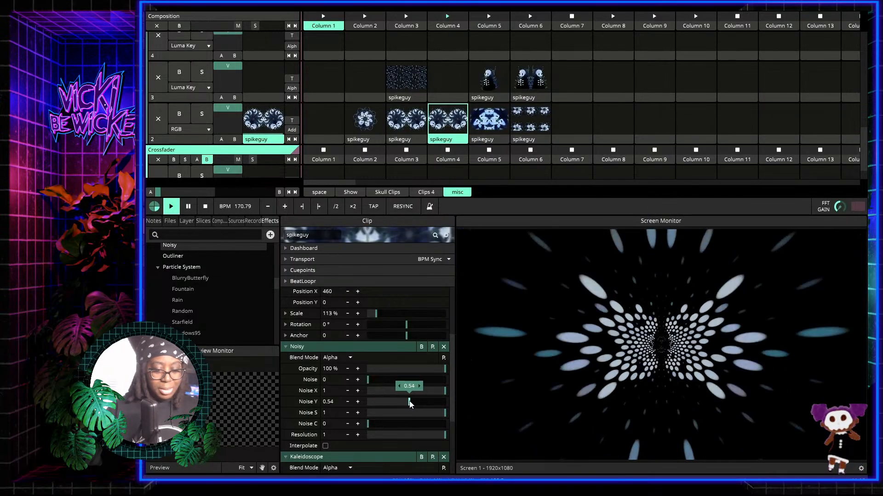
mouse_move(408, 434)
left_mouse_down()
mouse_move(370, 435)
mouse_move(423, 435)
left_mouse_up()
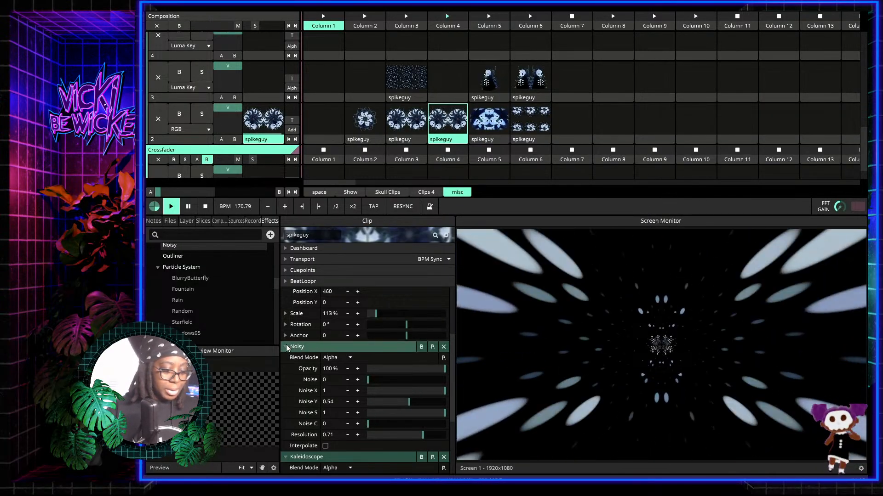
Step: Collapse the expanded effects, try Noisy at the end of the effect chain, and remove it from the clip
left_click(285, 347)
left_click(283, 359)
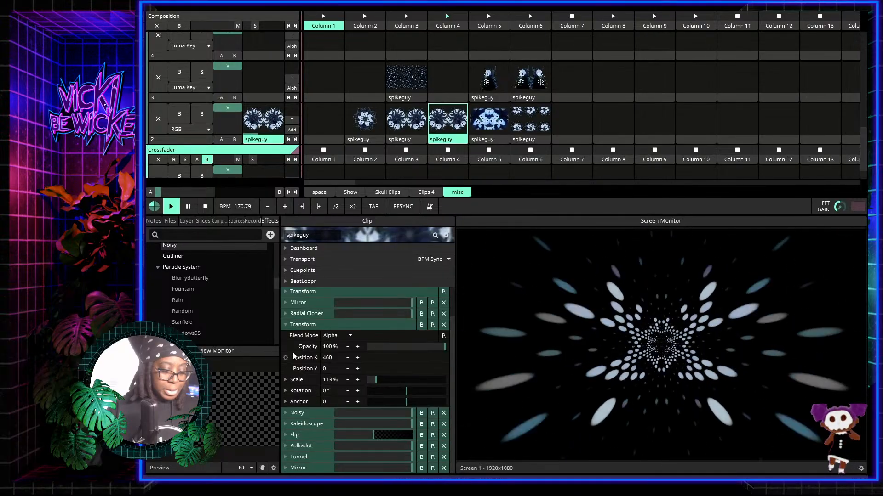
left_click(286, 325)
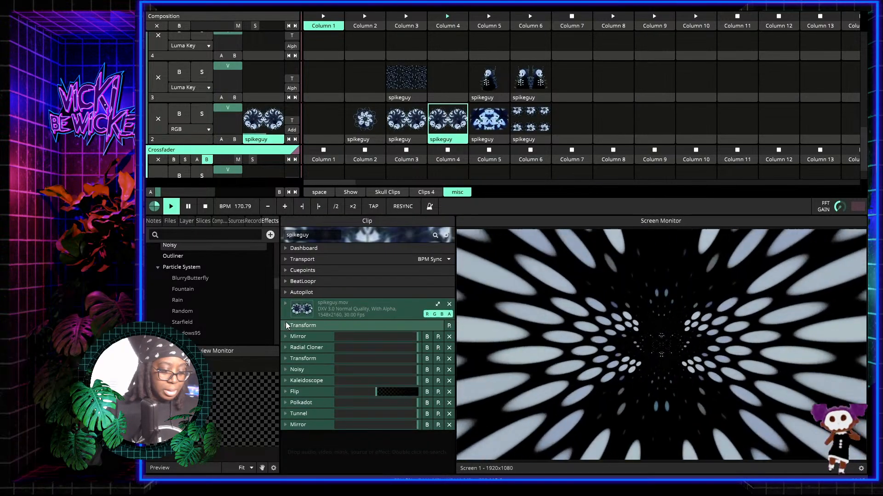
left_click_drag(302, 371, 311, 435)
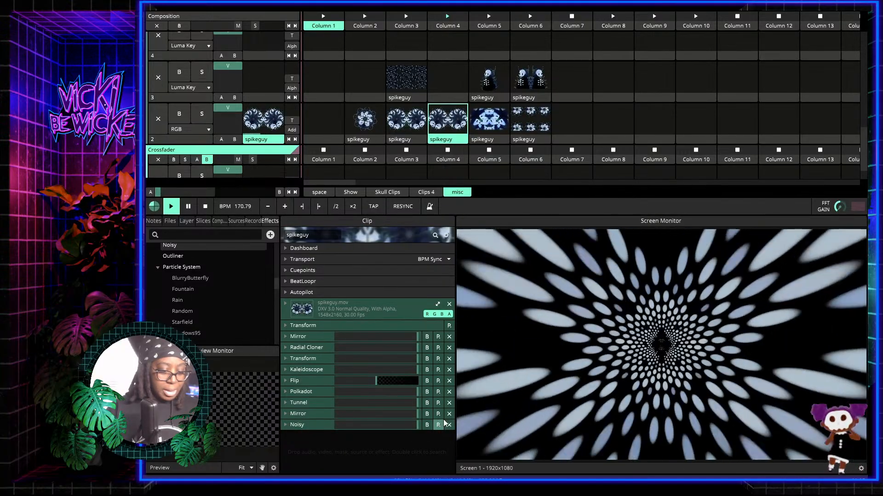
left_click(449, 425)
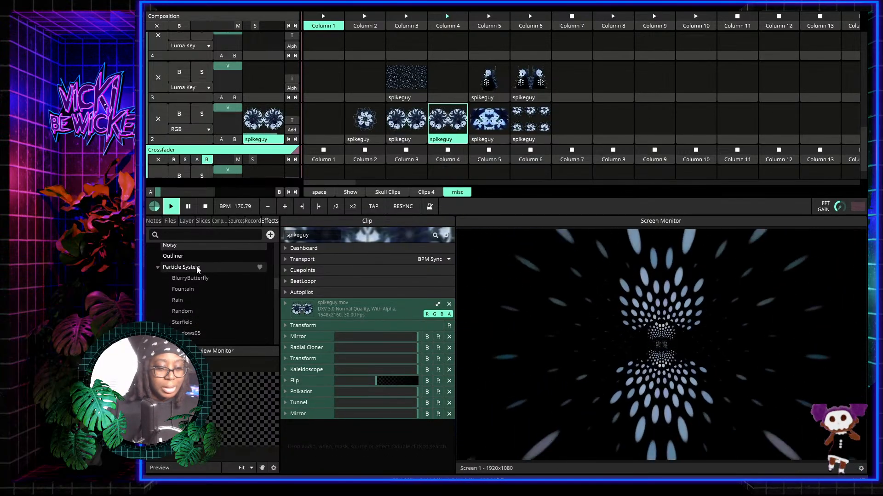
Step: Preview Particle System's BlurryButterfly and Fountain presets and place Fountain between Flip and Polkadot on the column 4 clip, with its settings collapsed
left_click(186, 280)
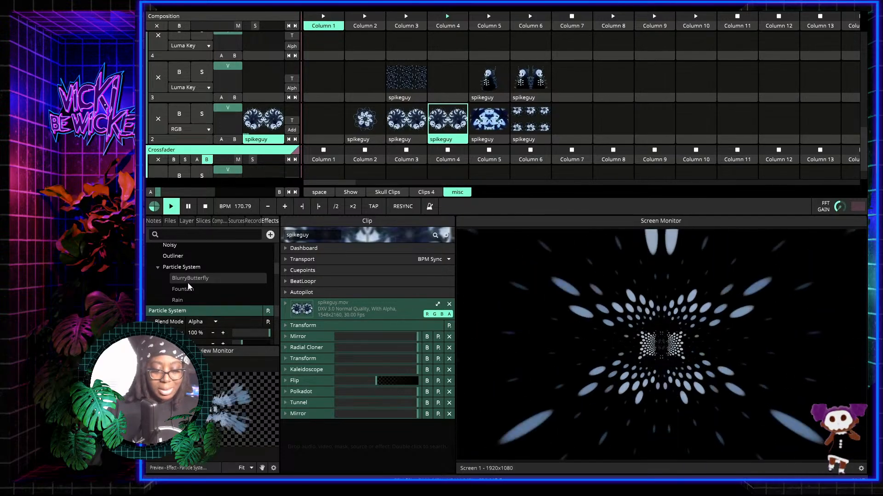
left_click(186, 293)
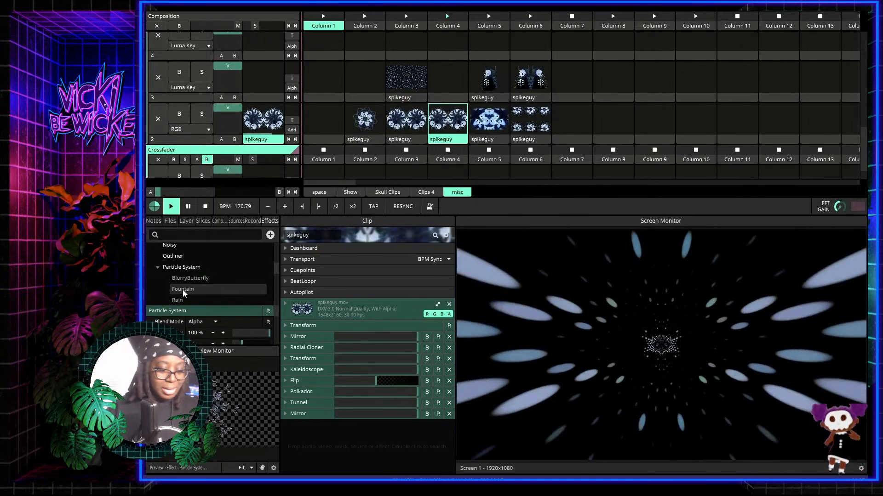
left_click_drag(183, 289, 333, 370)
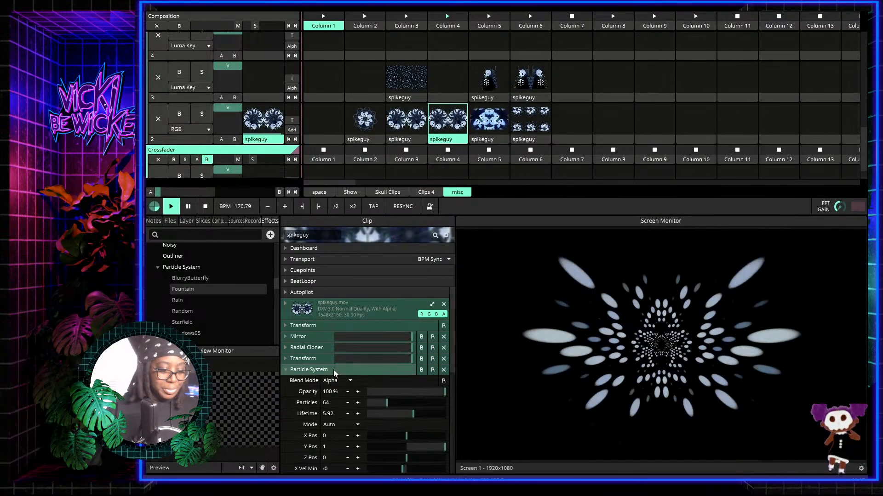
left_click(285, 369)
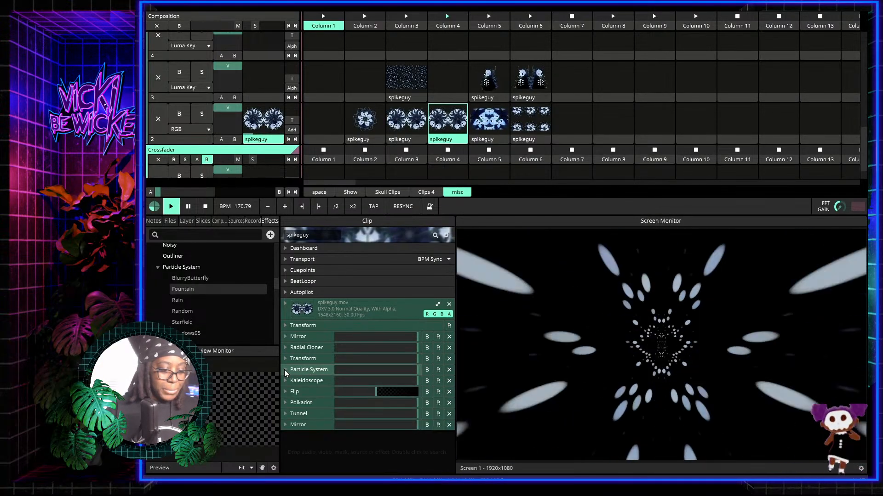
left_click_drag(311, 371, 307, 402)
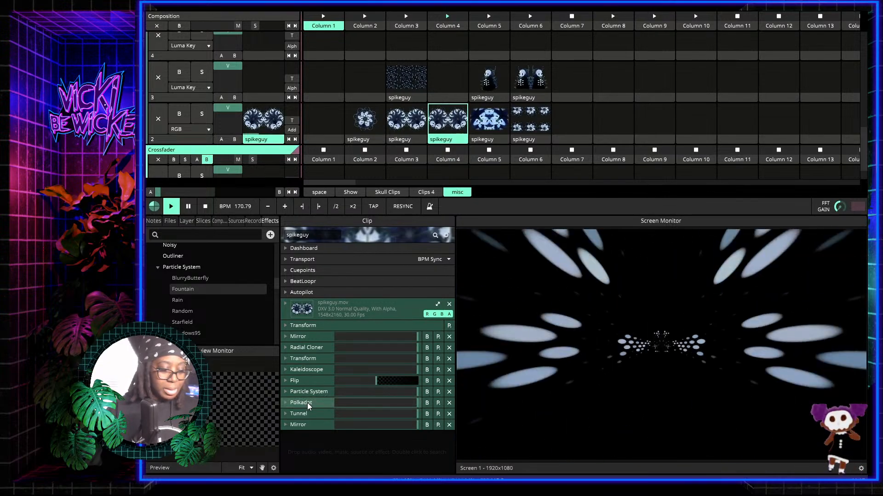
Step: Remove Particle System from the column 4 clip and preview the Starfield preset, Point Grid and PolarKaleido effects
left_click(450, 396)
left_click(200, 325)
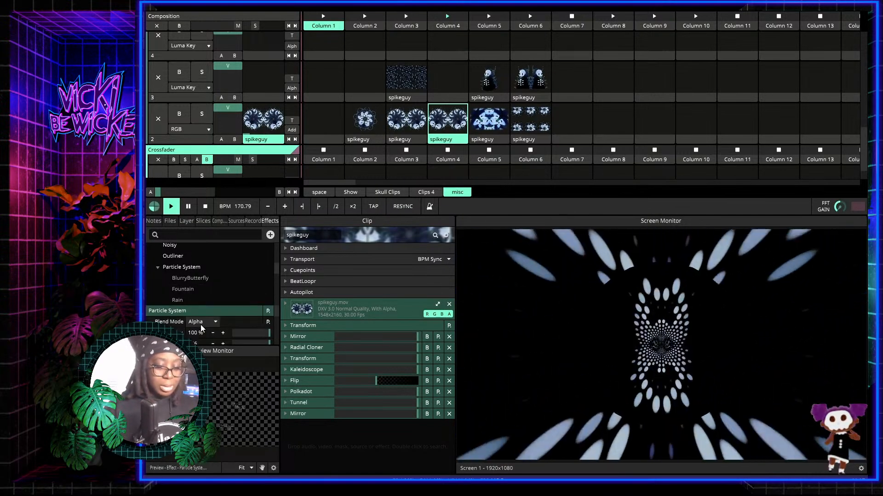
scroll(185, 291, "down", 4)
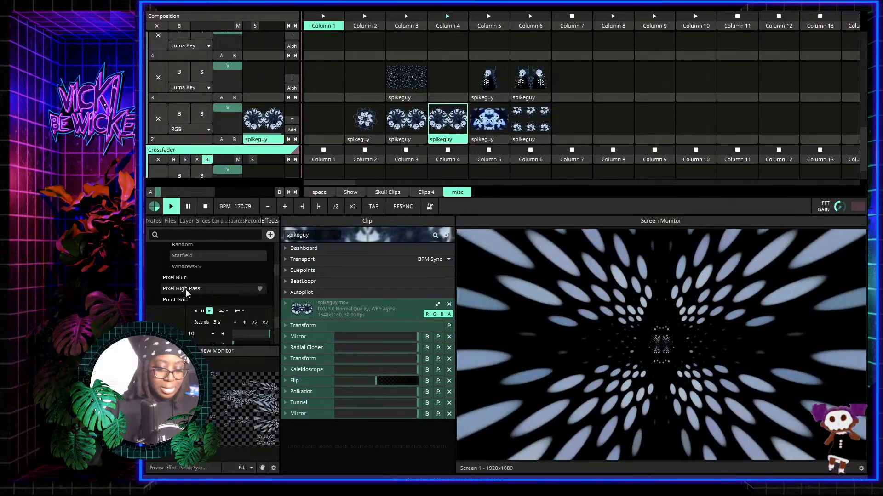
scroll(186, 290, "down", 1)
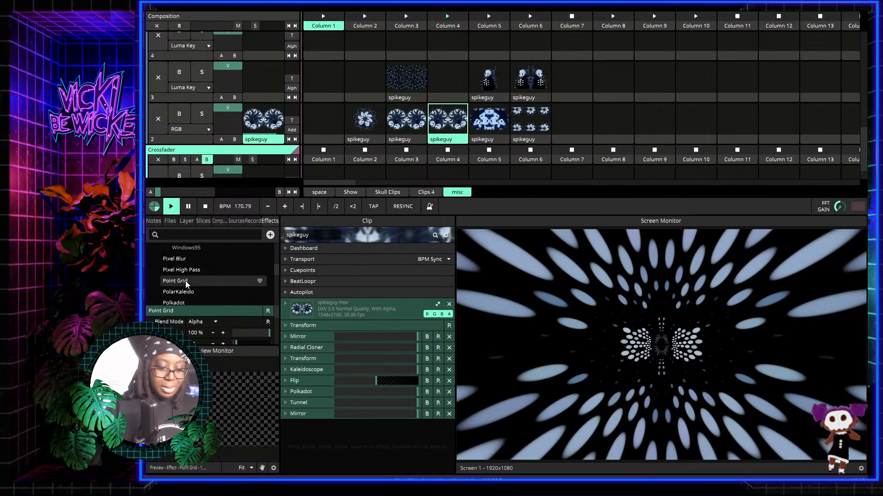
scroll(186, 285, "down", 1)
left_click(186, 284)
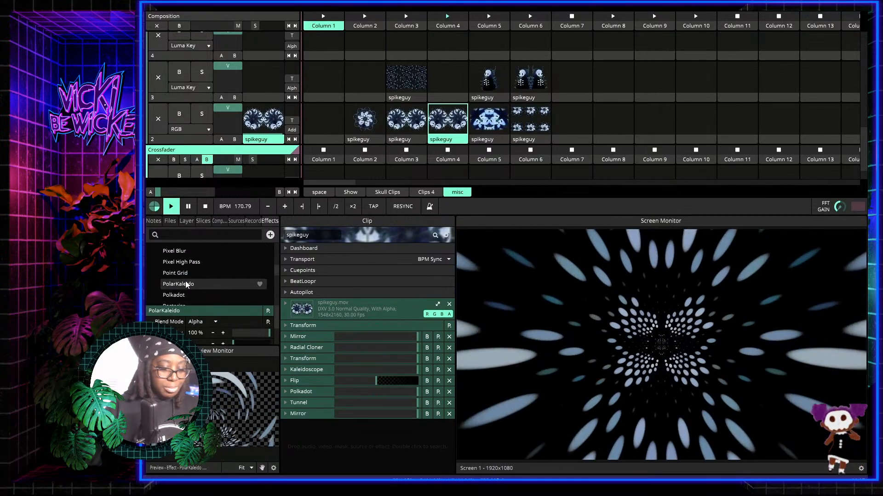
Step: Insert PolarKaleido between Transform and Kaleidoscope on the column 4 clip, try out its Rings, and set Parts to 1.09
left_click_drag(191, 283, 282, 367)
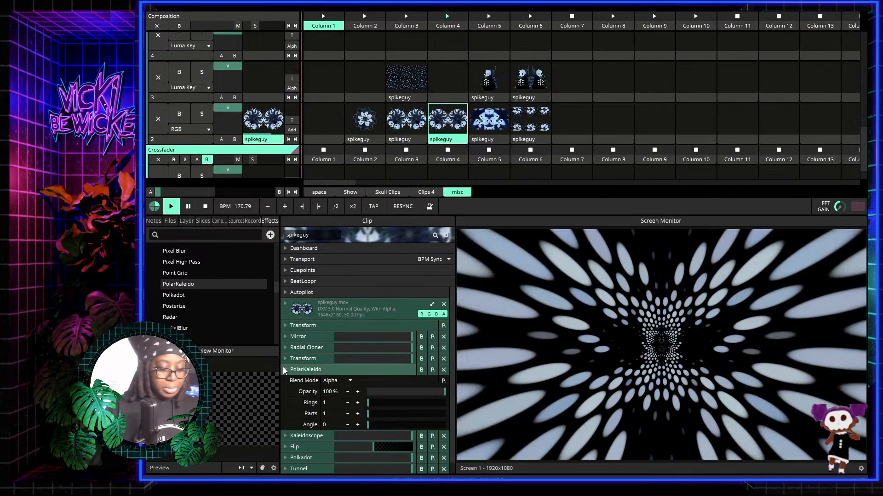
scroll(305, 372, "down", 1)
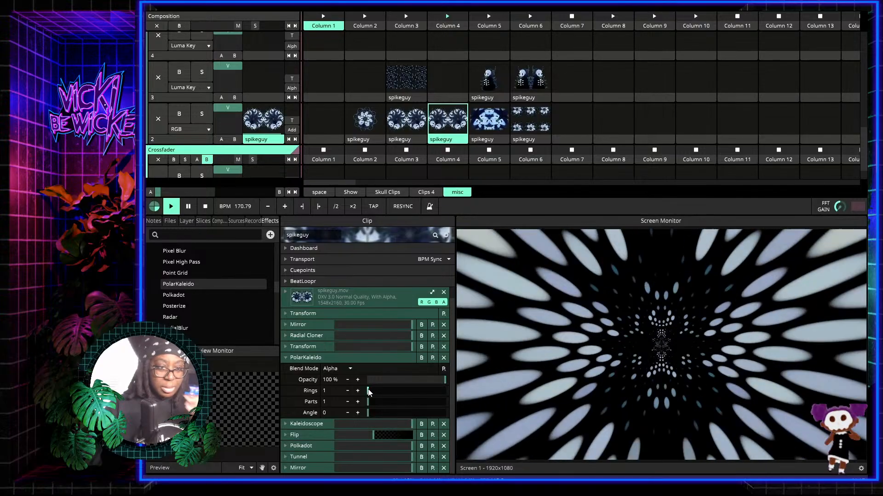
mouse_move(368, 391)
left_mouse_down()
mouse_move(395, 394)
mouse_move(360, 395)
left_mouse_up()
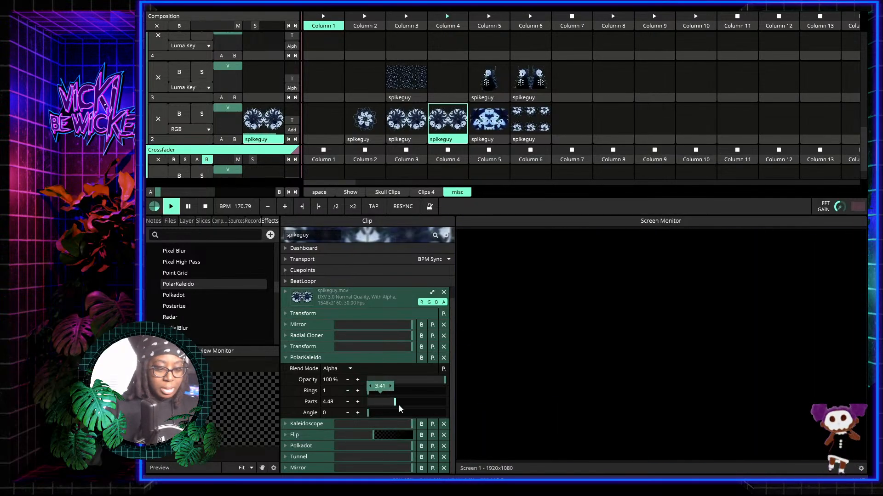
left_click_drag(420, 405, 431, 406)
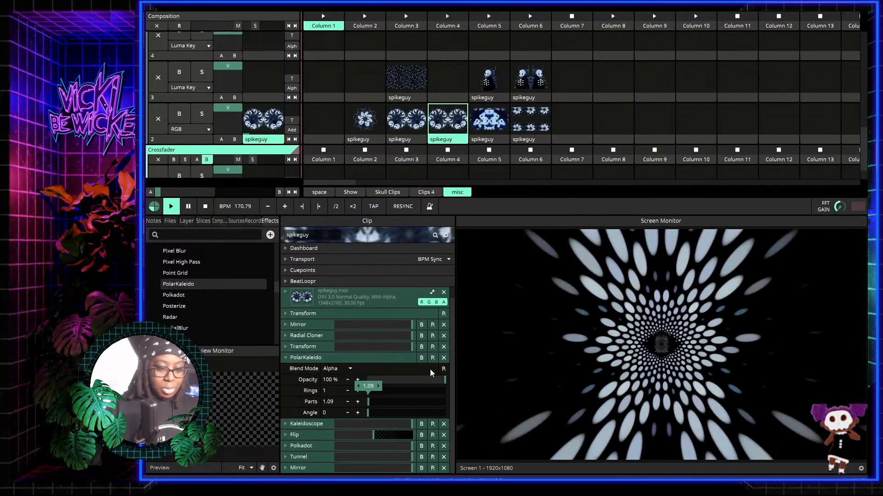
Step: Try PolarKaleido ahead of the first Mirror and at the end of the effect chain, testing its Rings there
left_click_drag(293, 360, 300, 324)
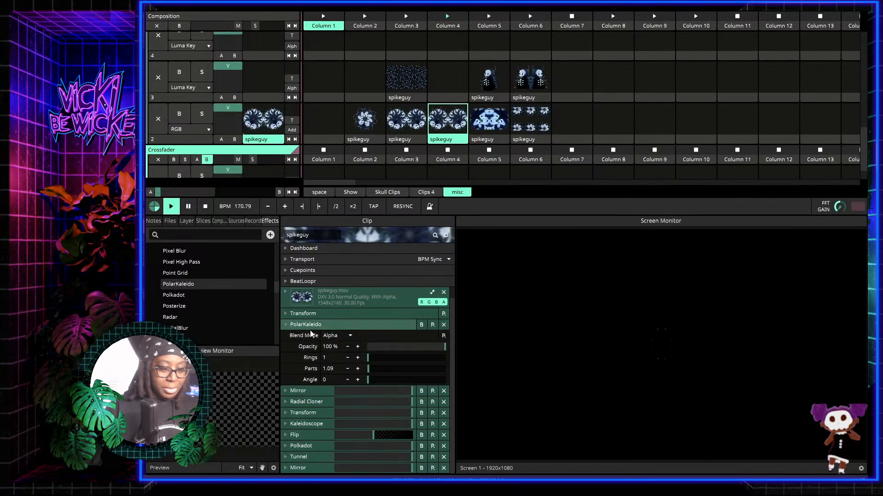
left_click(286, 326)
left_click_drag(302, 336, 357, 430)
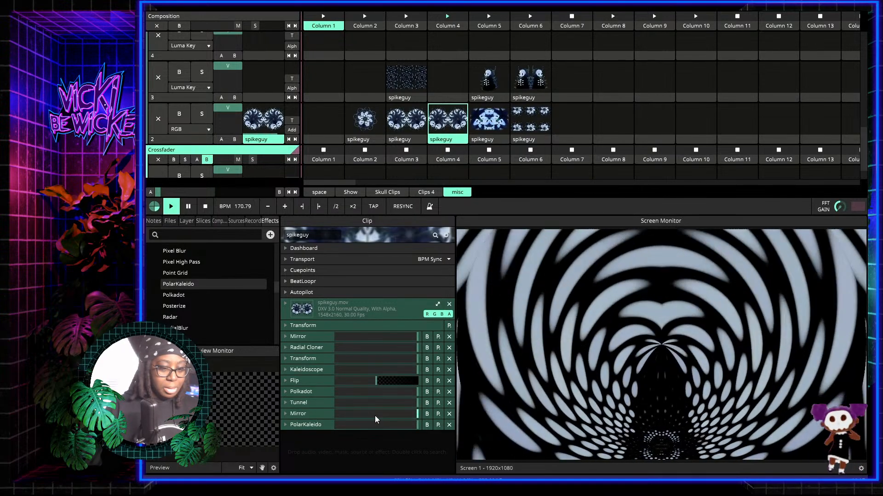
left_click(300, 424)
scroll(365, 438, "down", 1)
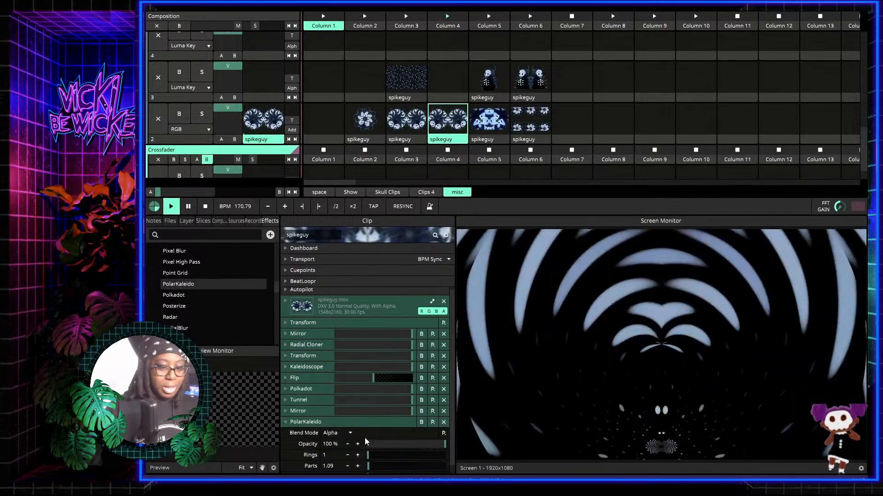
mouse_move(369, 451)
left_mouse_down()
mouse_move(399, 454)
mouse_move(367, 453)
left_mouse_up()
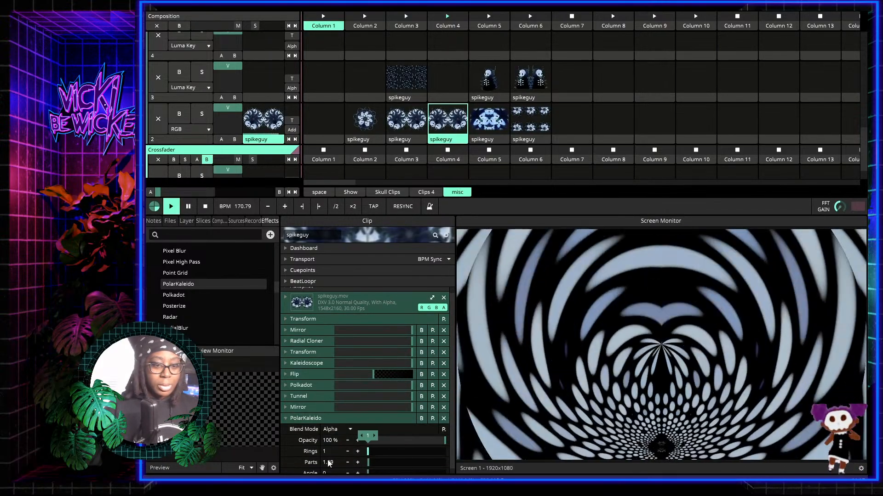
Step: Place PolarKaleido between Polkadot and Tunnel, compare the look with it bypassed, and update the column 4 clip's thumbnail
left_click_drag(300, 418, 297, 393)
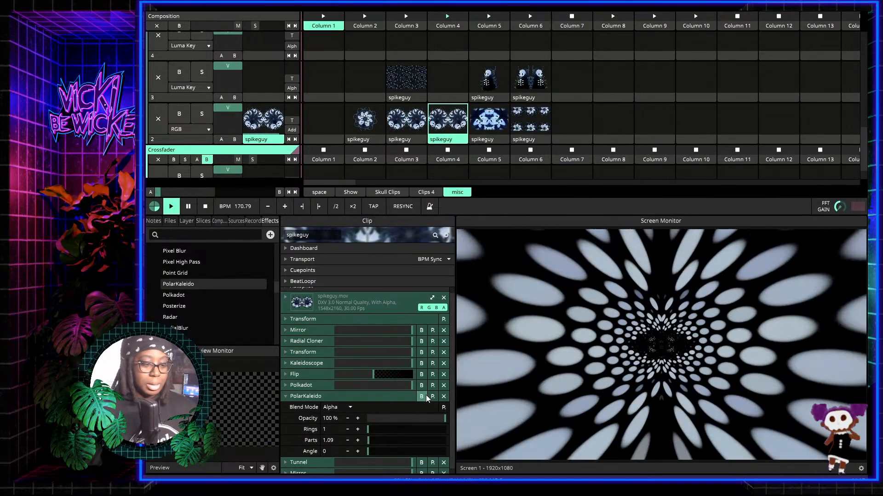
left_click(426, 395)
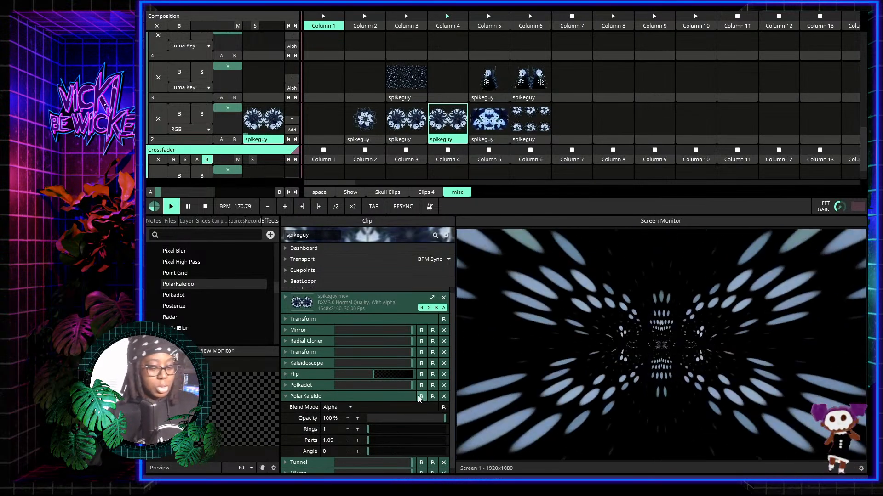
left_click(449, 144)
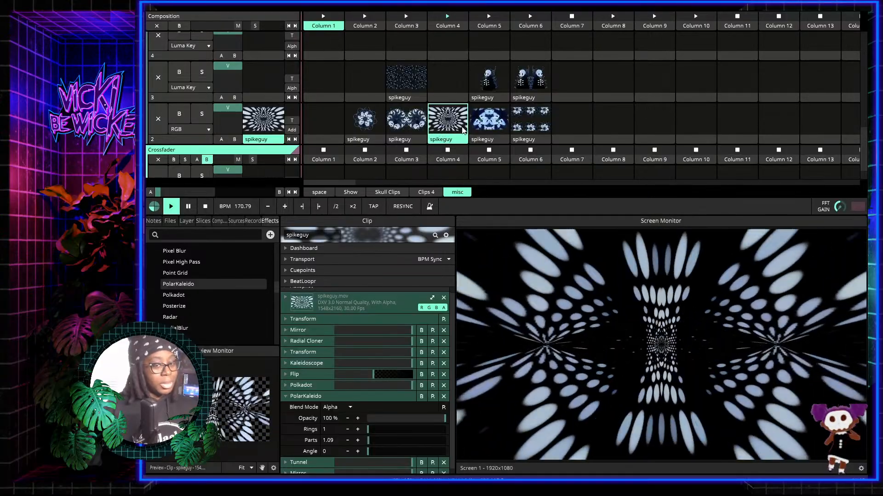
Step: Try Levels between Polkadot and PolarKaleido on the column 4 clip with its Base set to 0.46
left_click(231, 233)
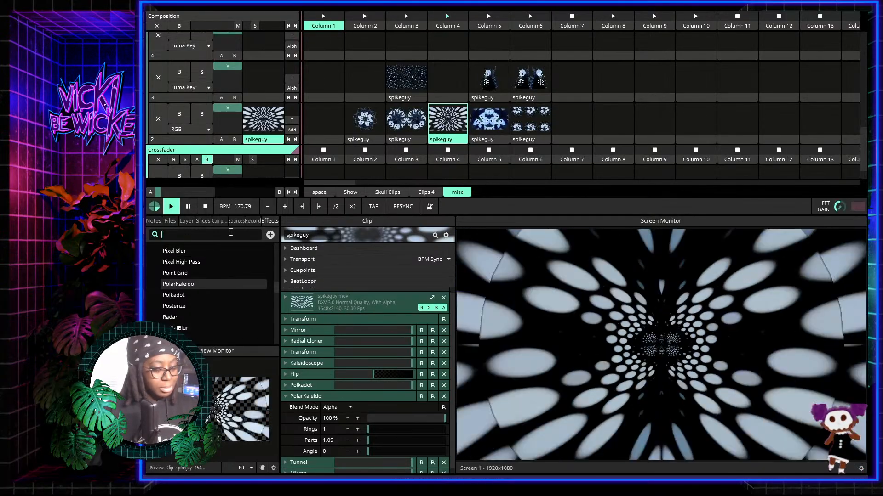
type("leve")
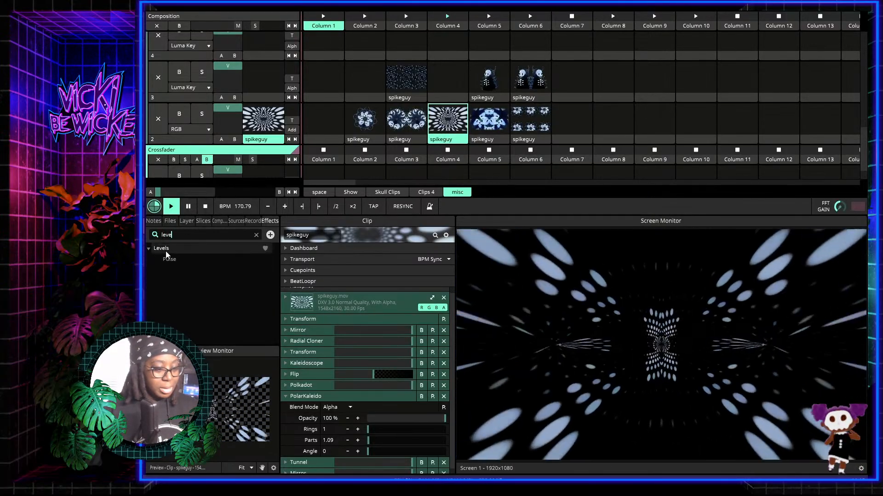
left_click_drag(166, 248, 352, 394)
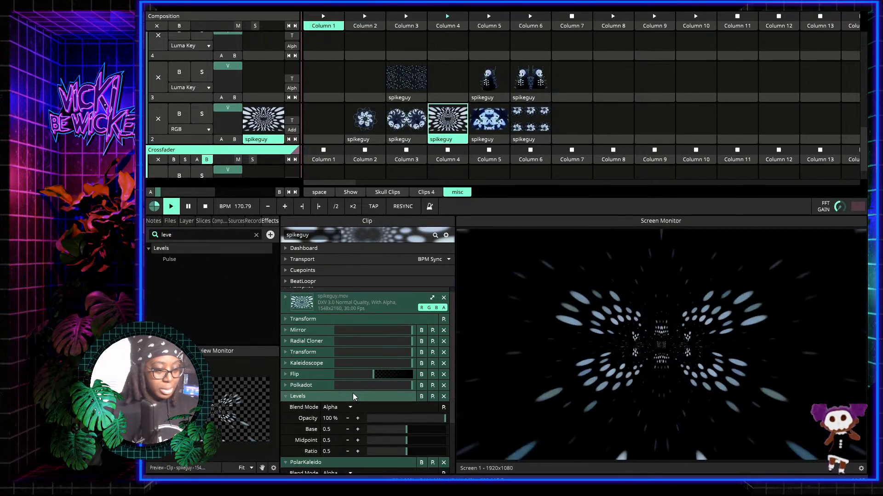
scroll(352, 393, "down", 2)
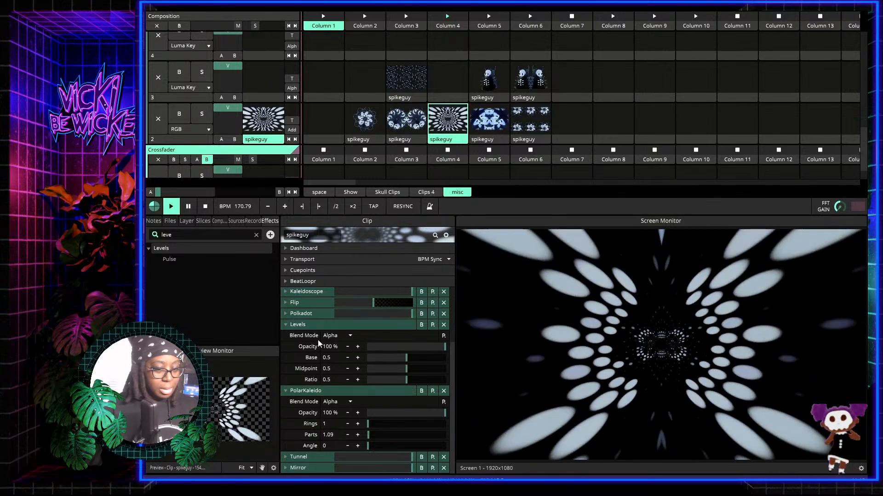
scroll(318, 341, "up", 2)
scroll(318, 340, "down", 2)
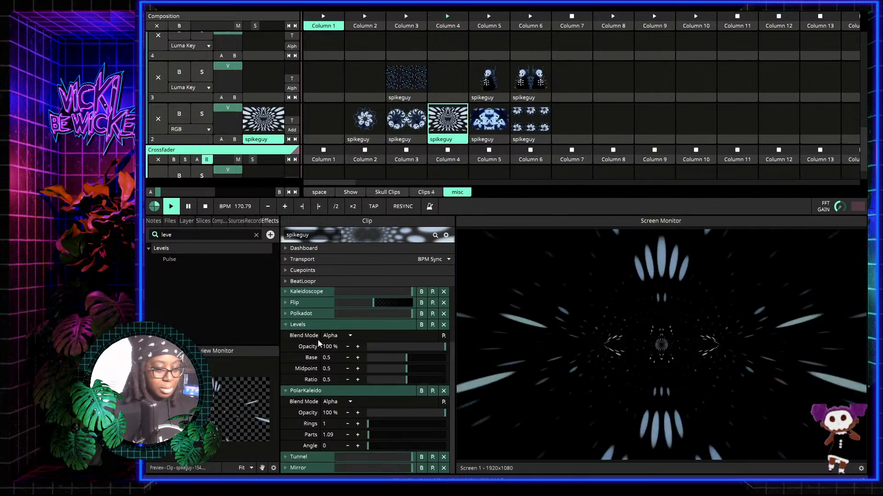
left_click(286, 390)
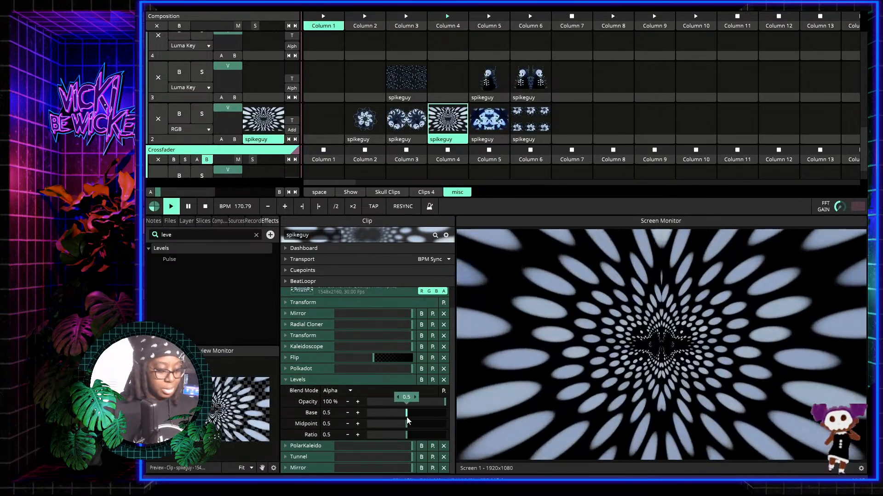
mouse_move(406, 417)
left_mouse_down()
mouse_move(389, 420)
mouse_move(404, 423)
left_mouse_up()
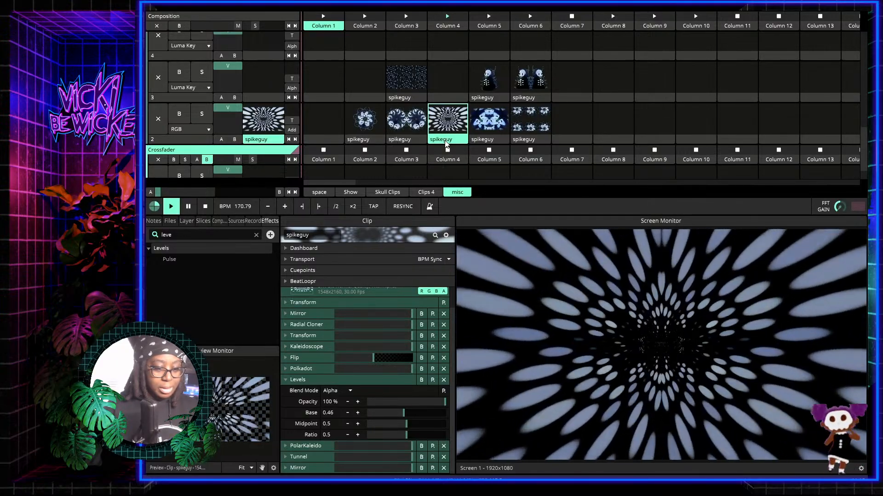
Step: Play layer 3's column 5 and column 6 clips over the column 4 background clip to check the combinations
left_click(489, 83)
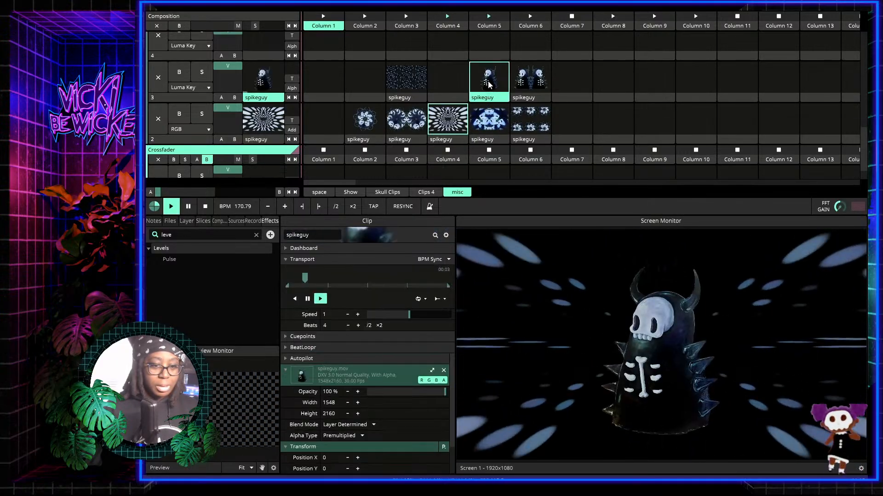
left_click(435, 112)
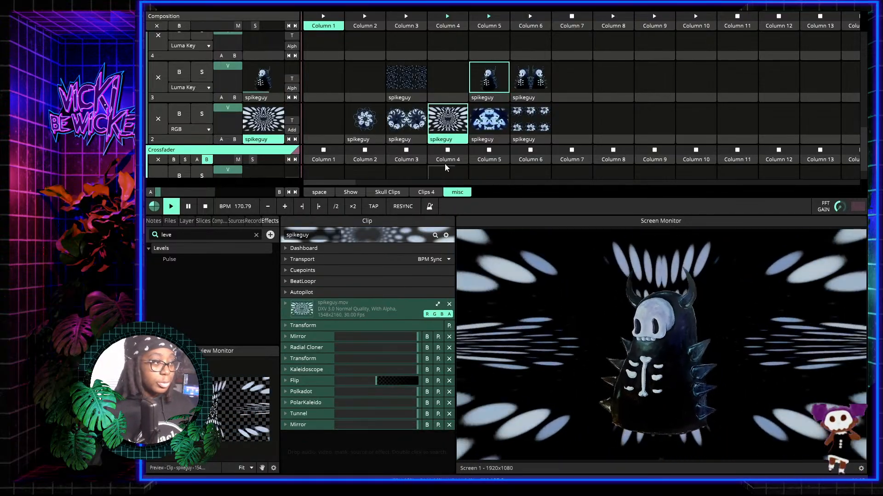
left_click(494, 96)
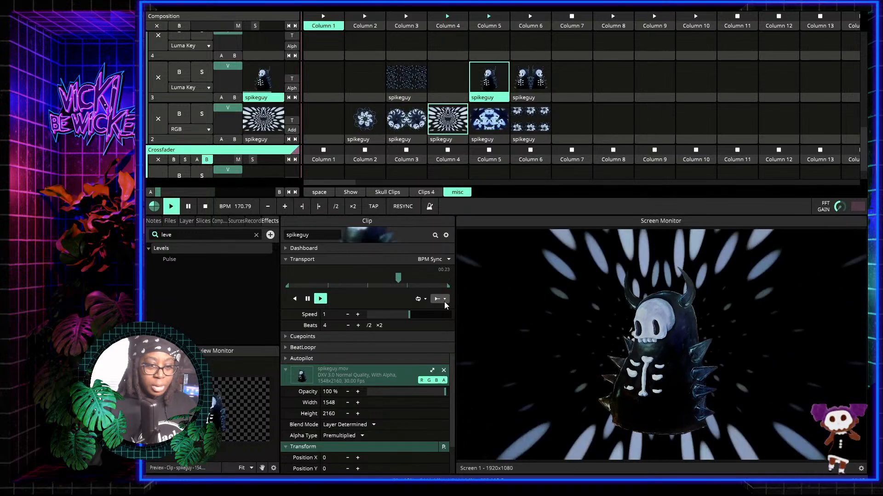
left_click(530, 78)
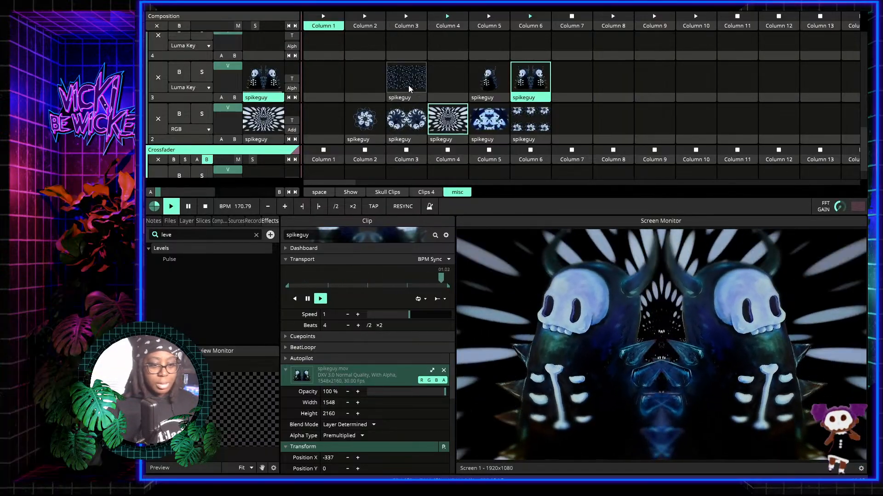
Step: Move layer 2's column 2 clip to layer 3 column 4 and its column 3 clip to layer 3 column 2, launching each
left_click_drag(362, 144, 443, 93)
left_click(442, 81)
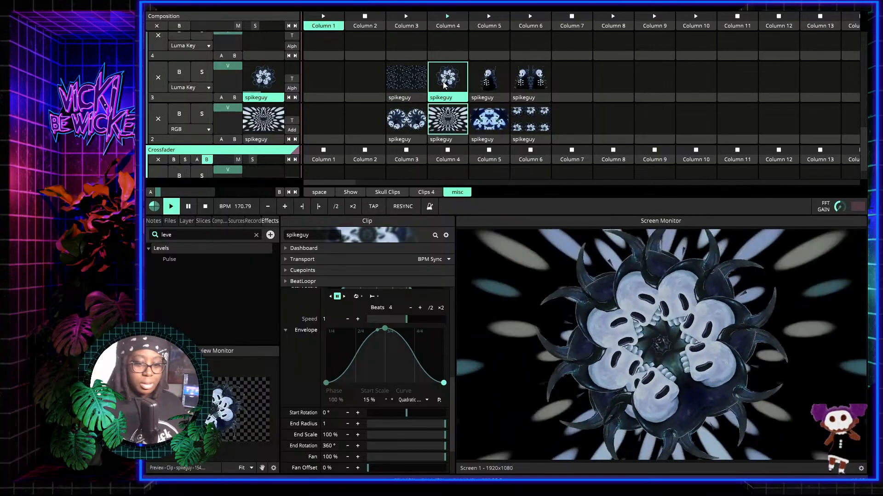
left_click(400, 140)
left_click_drag(401, 144, 357, 93)
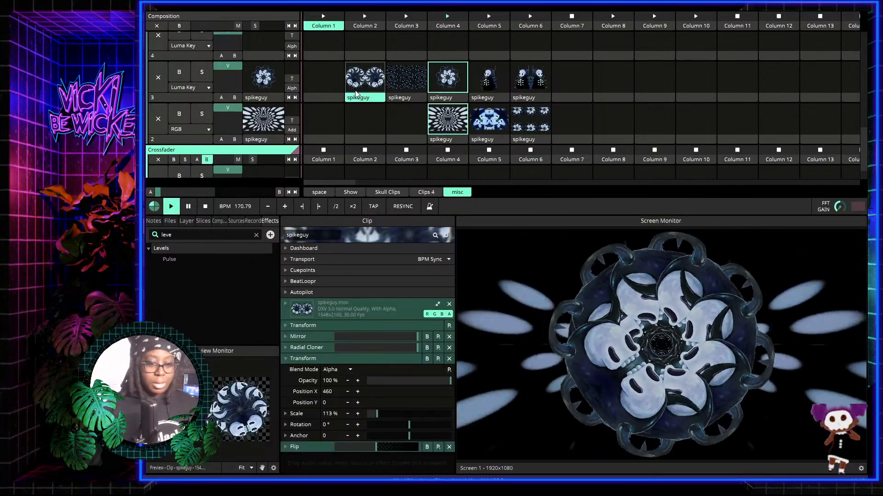
left_click(355, 84)
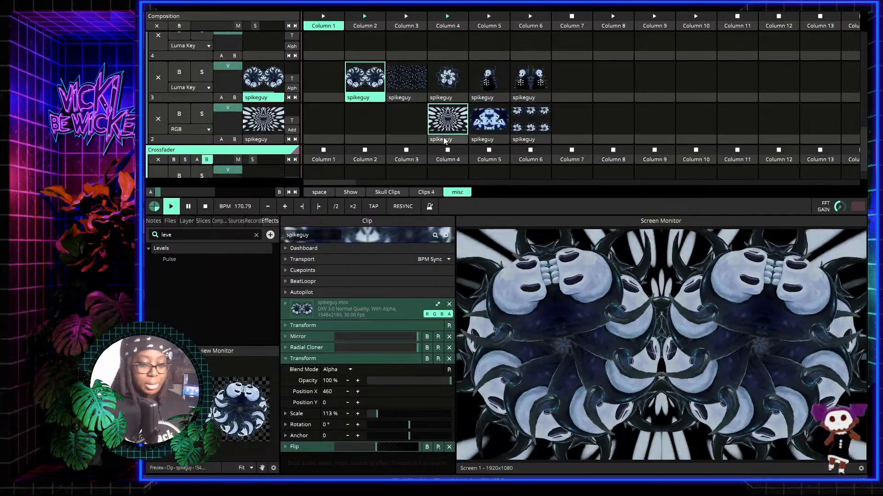
Step: Shift layer 2's column 4, 5 and 6 clips to columns 2, 3 and 4, and launch the six-copy grid clip
left_click_drag(445, 138, 365, 124)
left_click(492, 126)
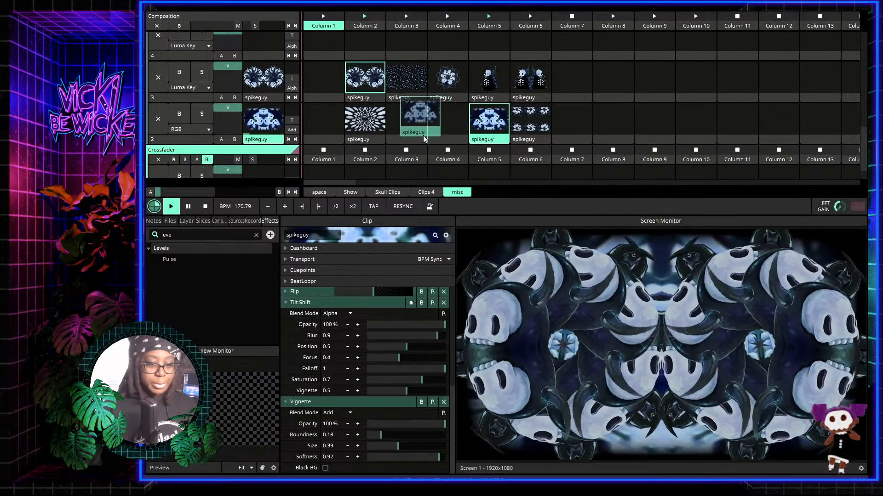
left_click_drag(423, 135, 421, 135)
left_click_drag(533, 138, 450, 133)
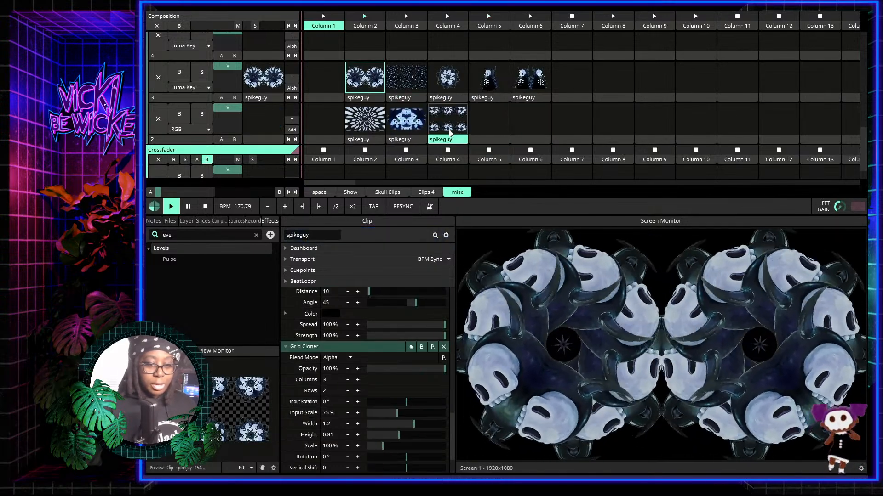
left_click(448, 123)
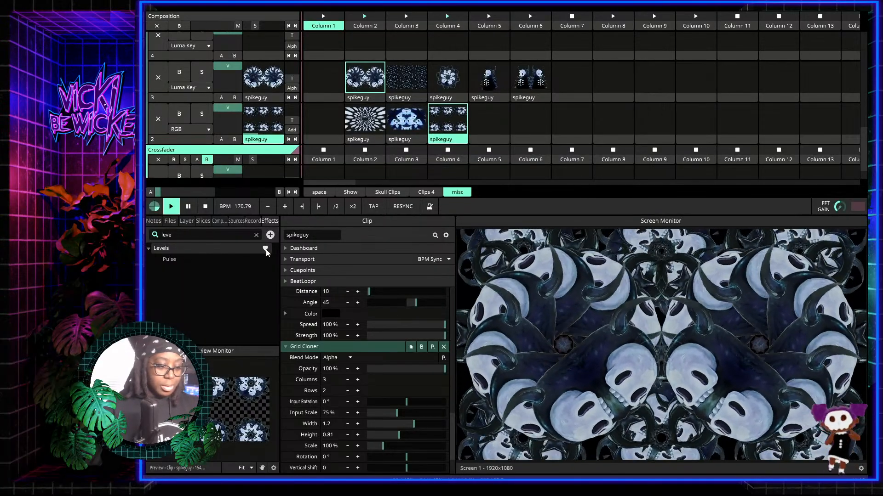
Step: Apply the Levels Pulse preset to layer 2's column 4 clip, then duplicate the clip into column 5 and launch it
left_click_drag(190, 262, 443, 129)
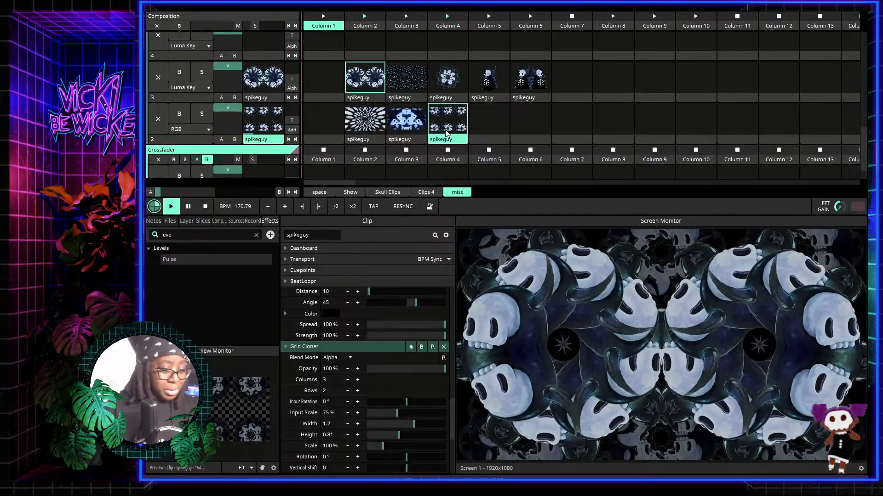
left_click_drag(446, 133, 496, 125)
left_click(500, 124)
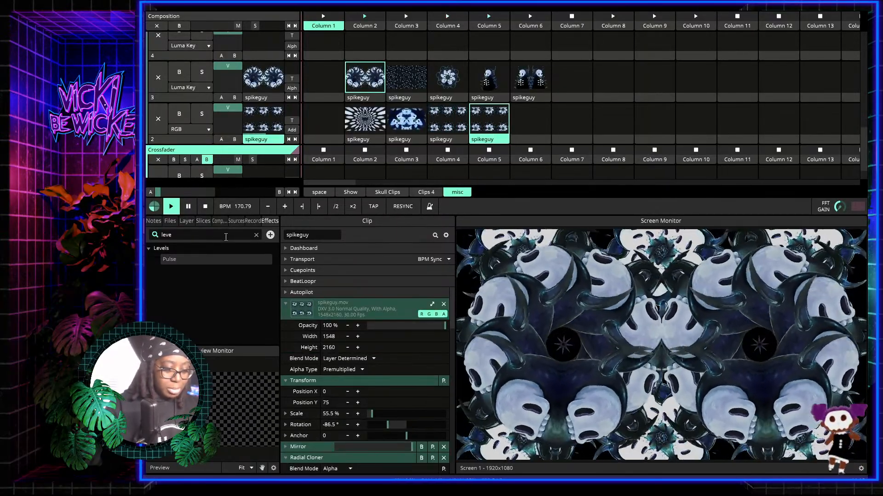
Step: Clear the effects search to restore the full effects list
key("BackSpace")
key("BackSpace")
key("BackSpace")
key("BackSpace")
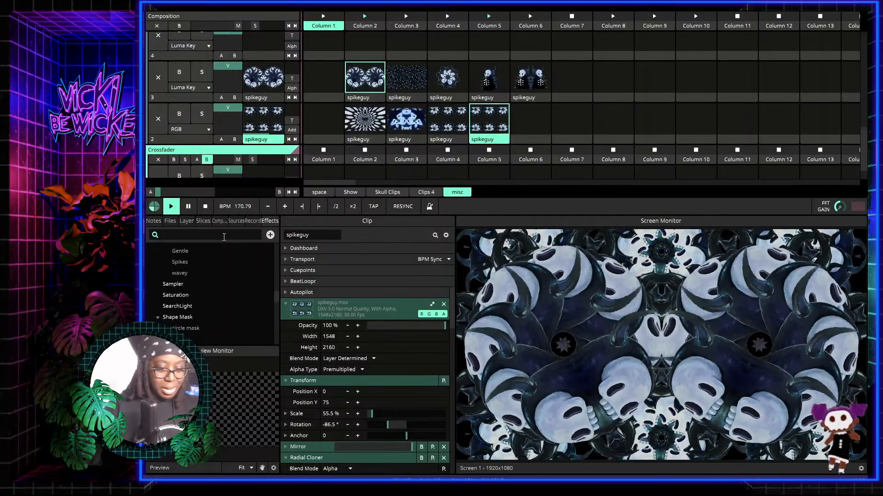
Step: Find the Blur effect and add it to layer 2's column 5 clip, with Quality 0.7 and Gaussian 0.36
type("d")
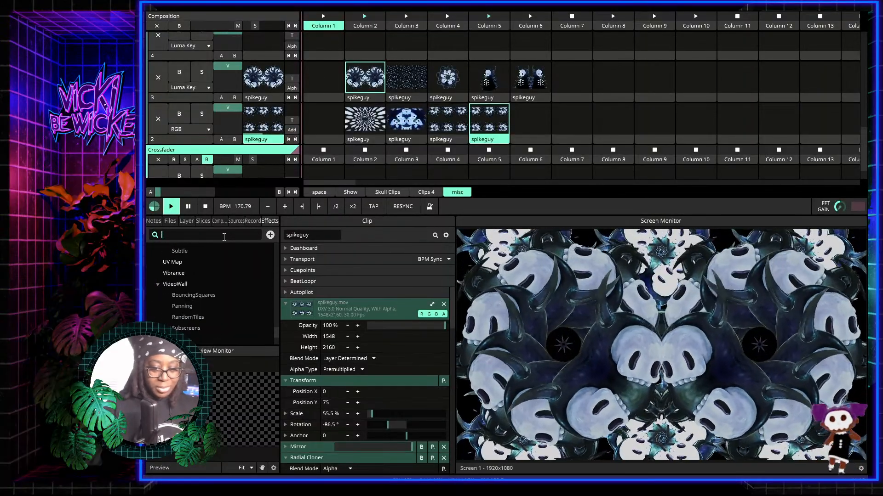
type("blur")
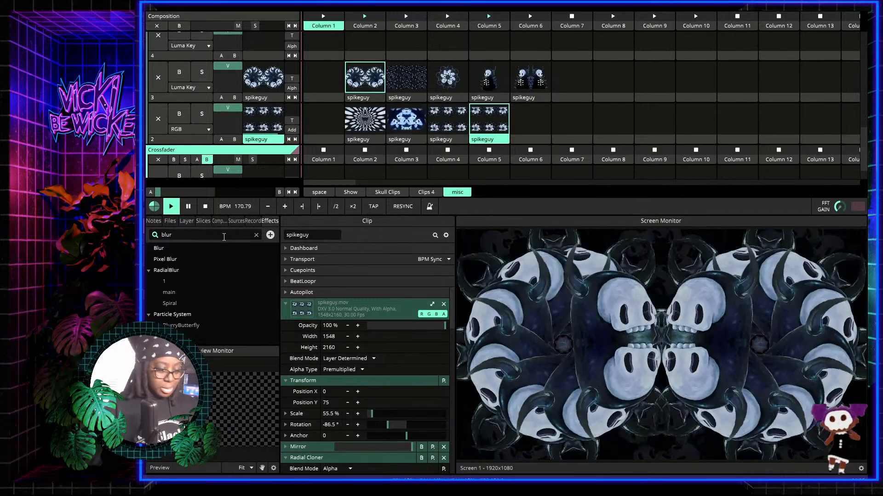
left_click_drag(189, 249, 483, 117)
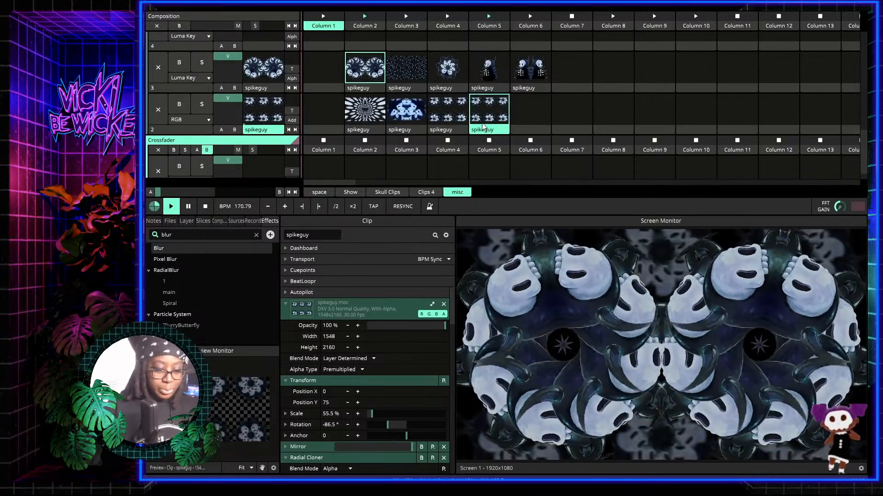
scroll(379, 364, "down", 4)
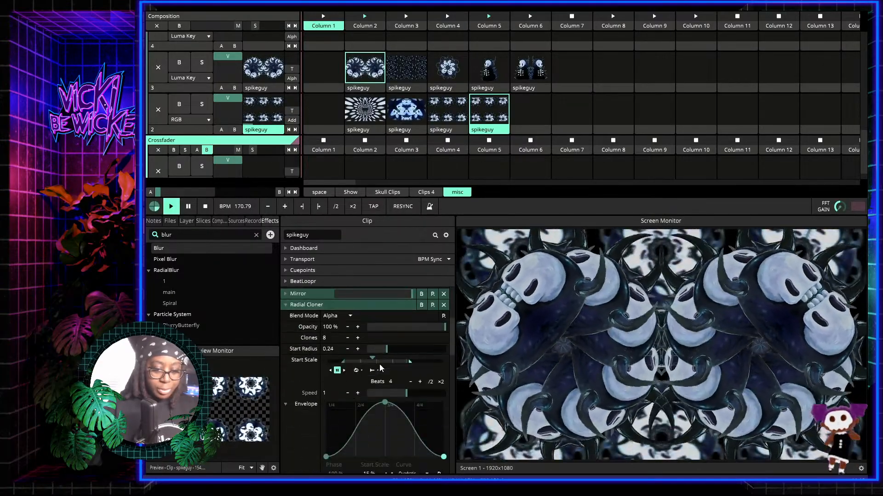
scroll(380, 366, "down", 6)
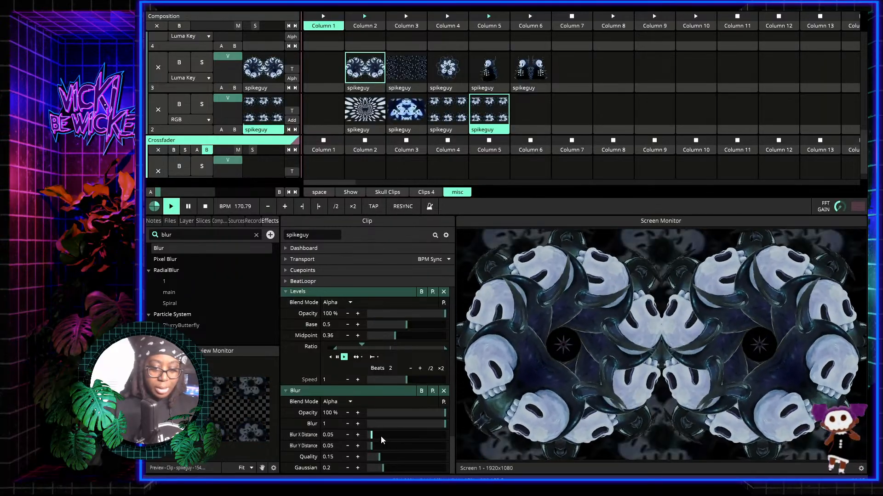
left_click_drag(380, 457, 395, 471)
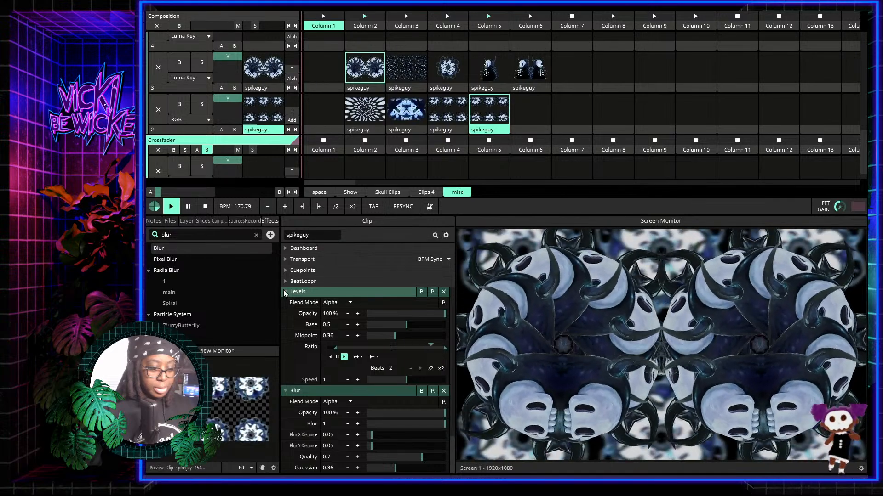
Step: Collapse the settings of every effect on layer 2's column 5 clip so only its effect chain is listed
left_click(284, 291)
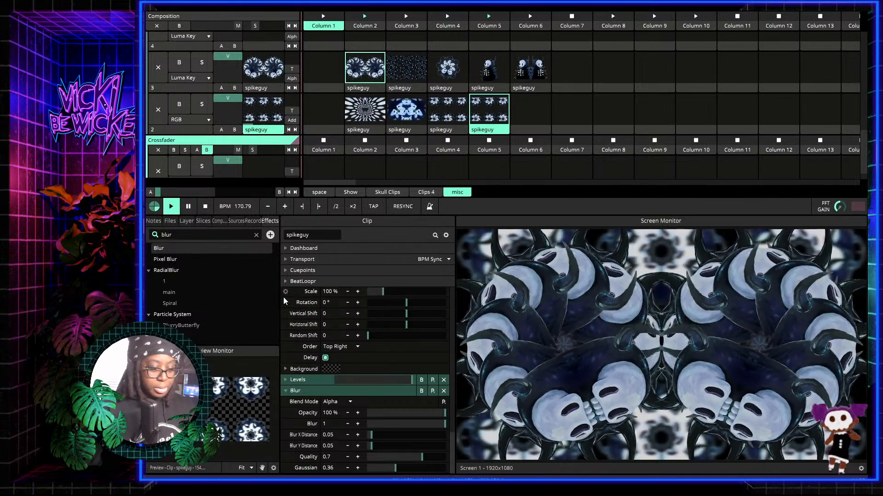
scroll(286, 335, "down", 4)
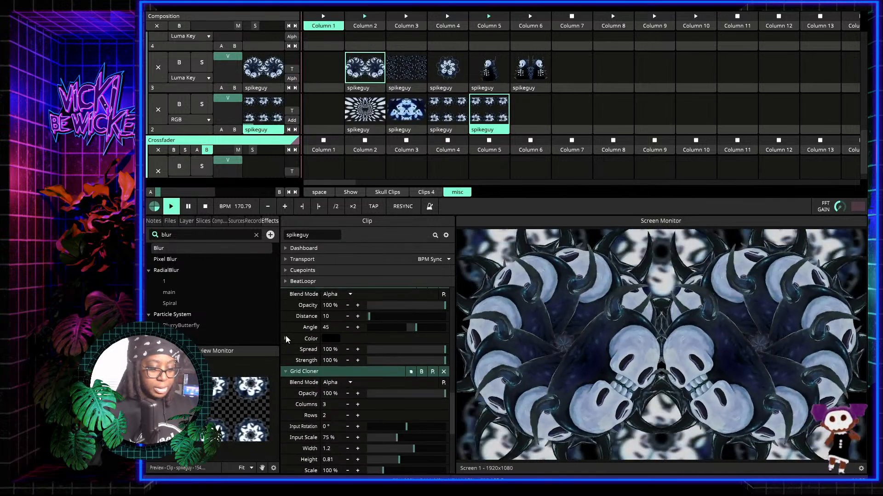
scroll(286, 371, "down", 5)
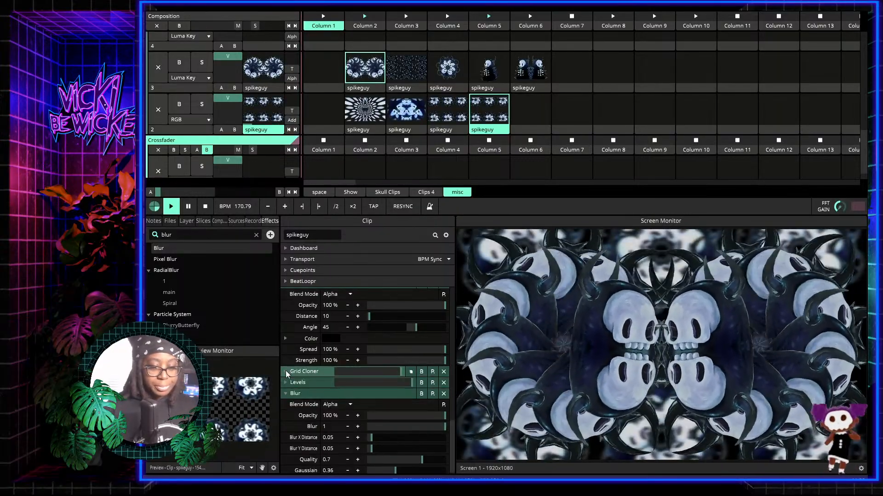
scroll(285, 387, "up", 8)
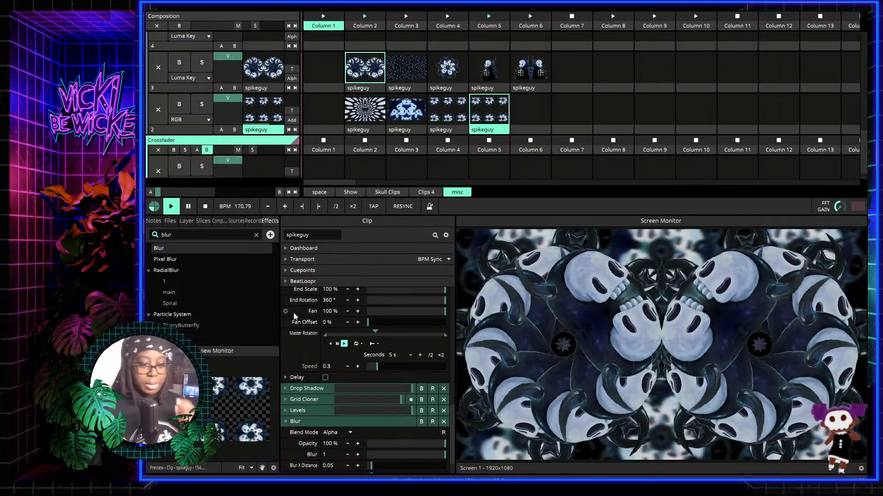
left_click(282, 326)
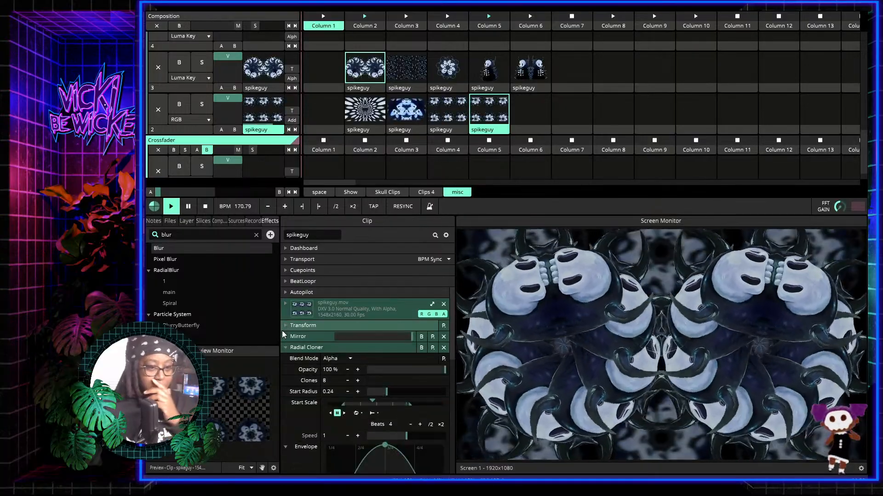
left_click(282, 348)
left_click(317, 391)
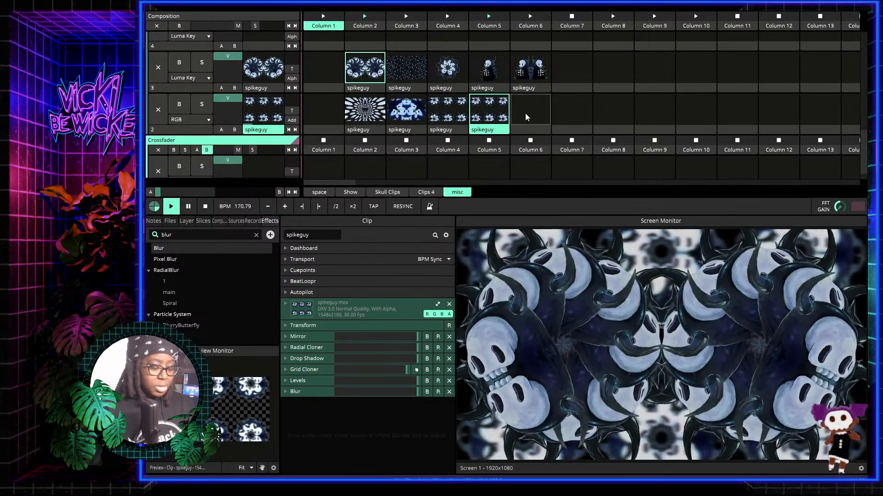
Step: Clear layer 2's output and show layer 3's column 2 clip properties with the added Transform effect collapsed
left_click(525, 113)
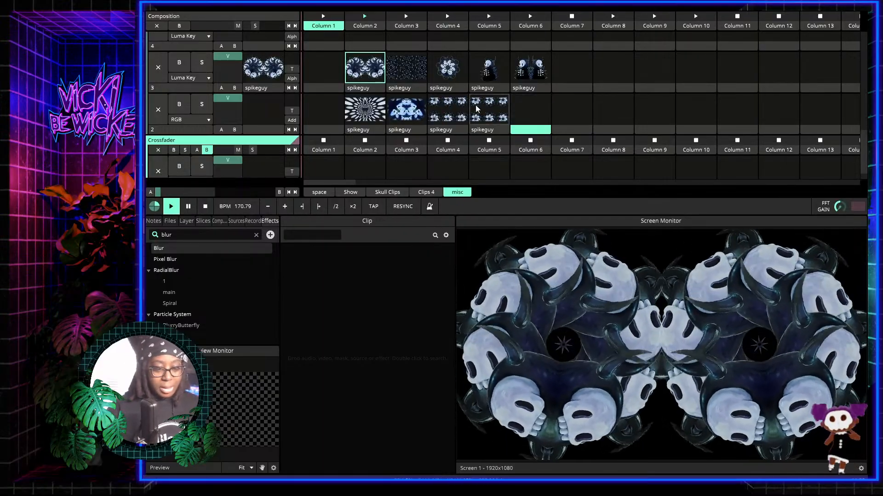
left_click(369, 77)
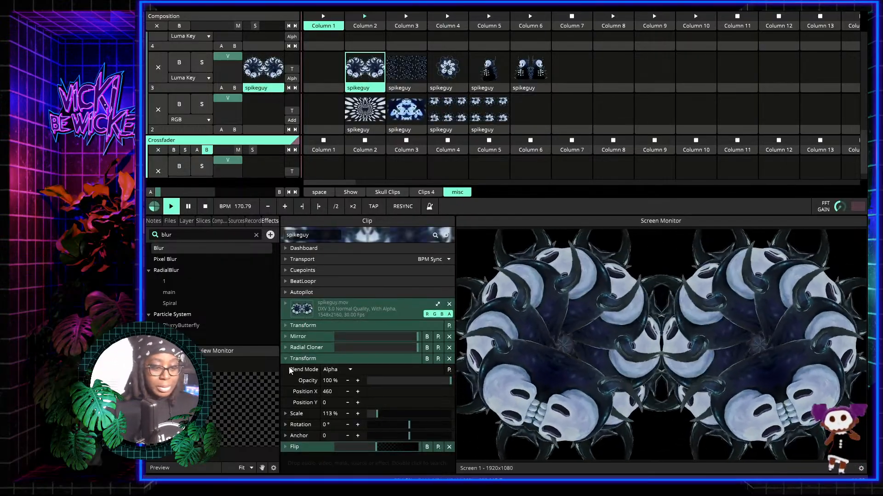
left_click(285, 360)
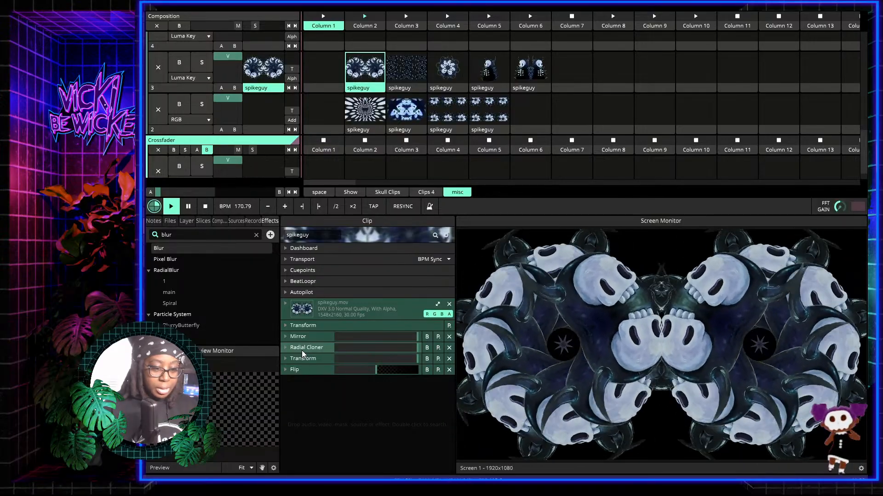
Step: Launch layer 3's column 3 clip and collapse its effects, from Cube Tiles through Tilt Shift, to review the chain
left_click(398, 74)
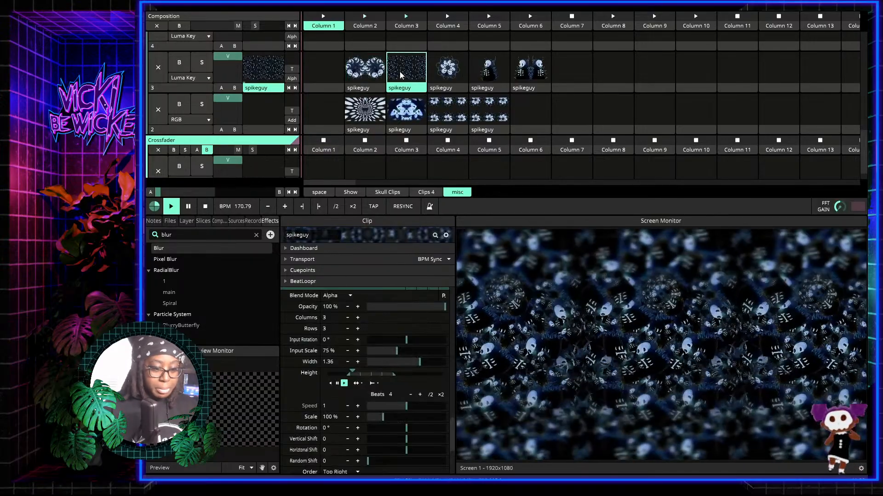
scroll(307, 329, "up", 5)
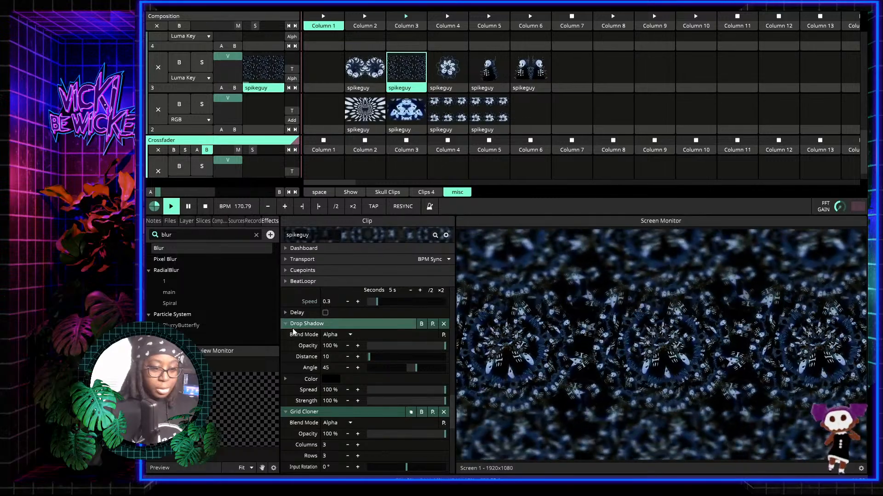
left_click(286, 324)
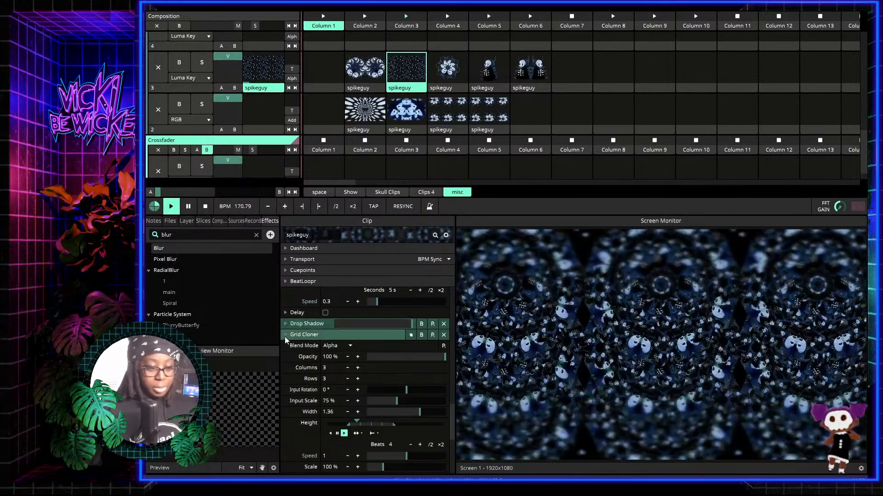
scroll(285, 337, "up", 10)
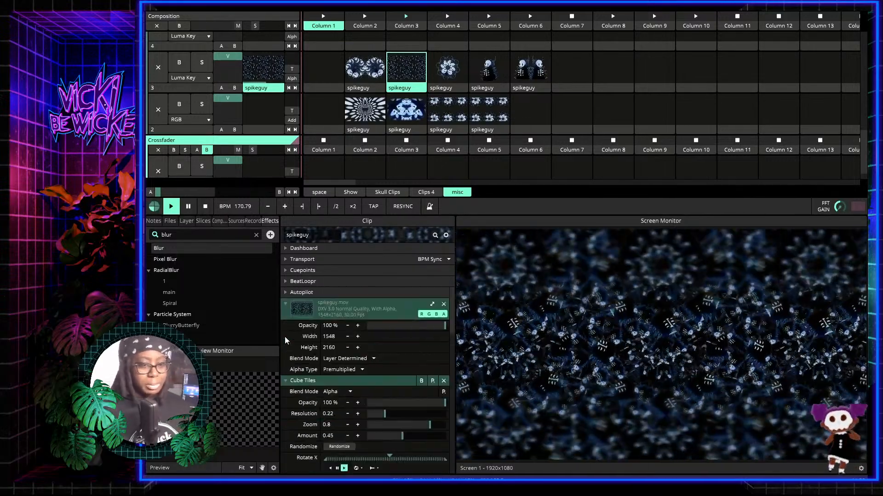
left_click(285, 381)
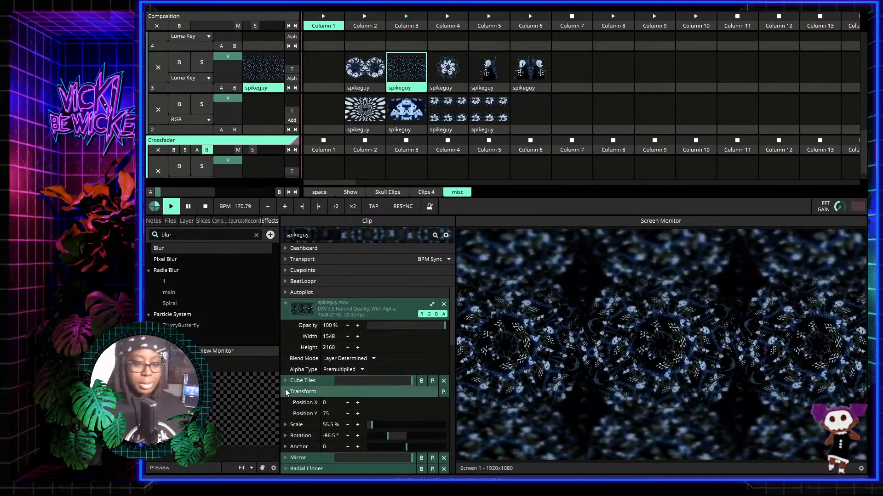
left_click(285, 392)
left_click(285, 415)
scroll(285, 415, "down", 3)
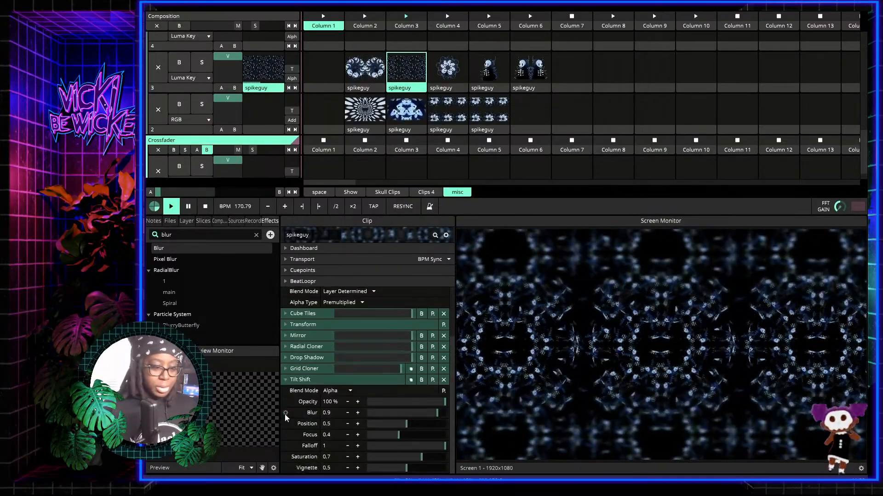
left_click(285, 380)
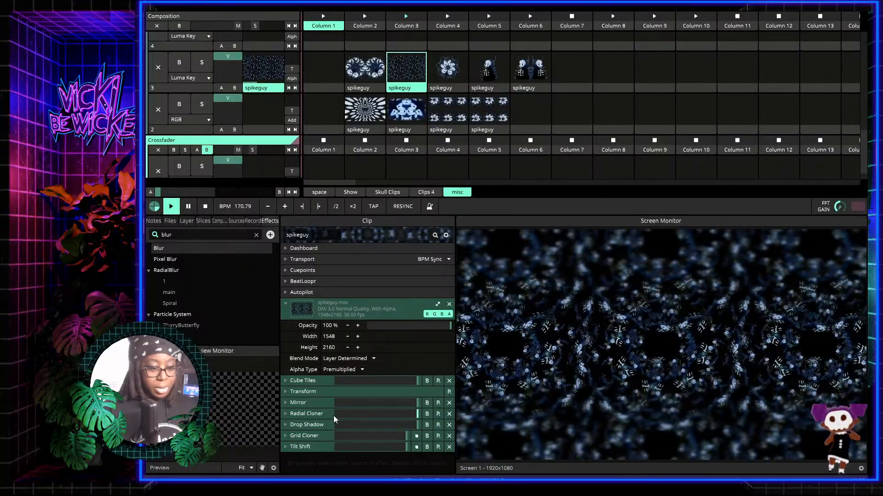
Step: Launch layer 3's column 4 clip and collapse its Transform, Mirror and Radial Cloner settings to review the chain
left_click(447, 71)
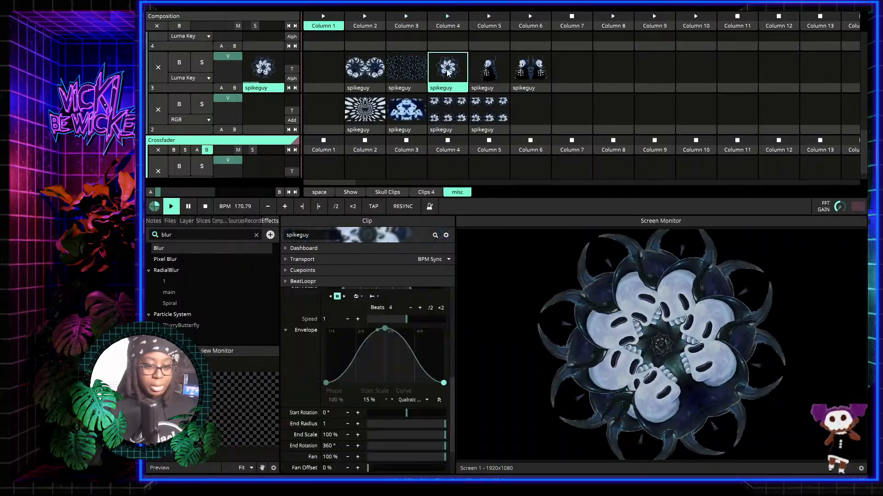
scroll(318, 317, "up", 5)
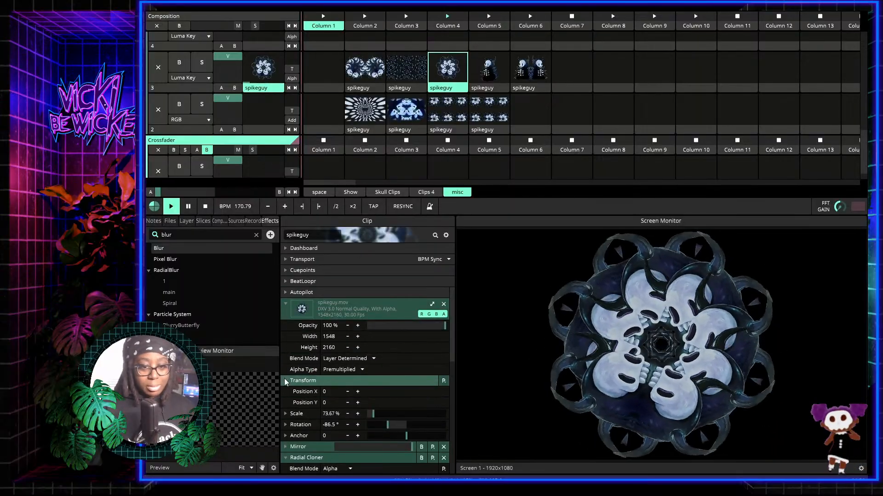
left_click(284, 378)
left_click(285, 402)
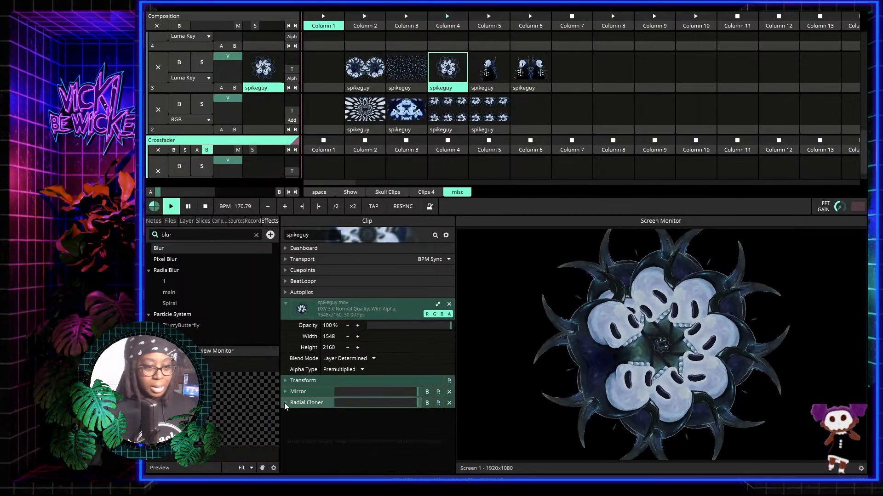
Step: Launch layer 3's column 5 and column 6 clips to compare them, ending on column 6
left_click(522, 73)
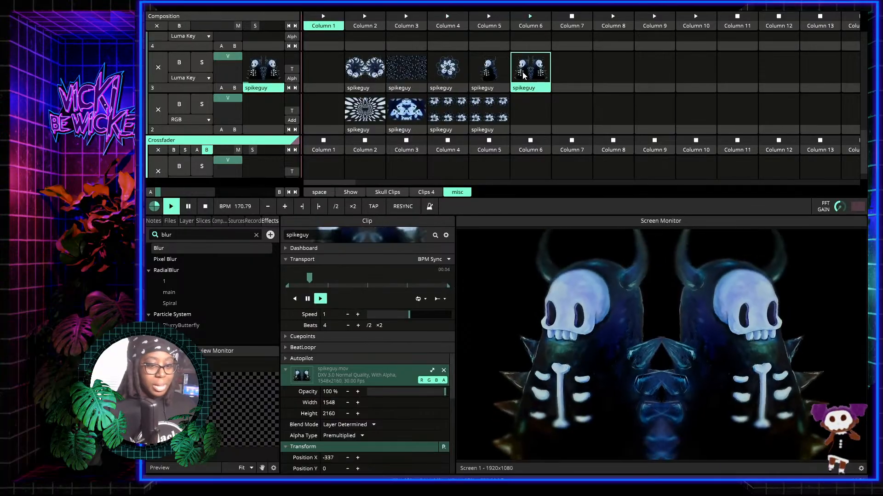
left_click(493, 69)
left_click(533, 71)
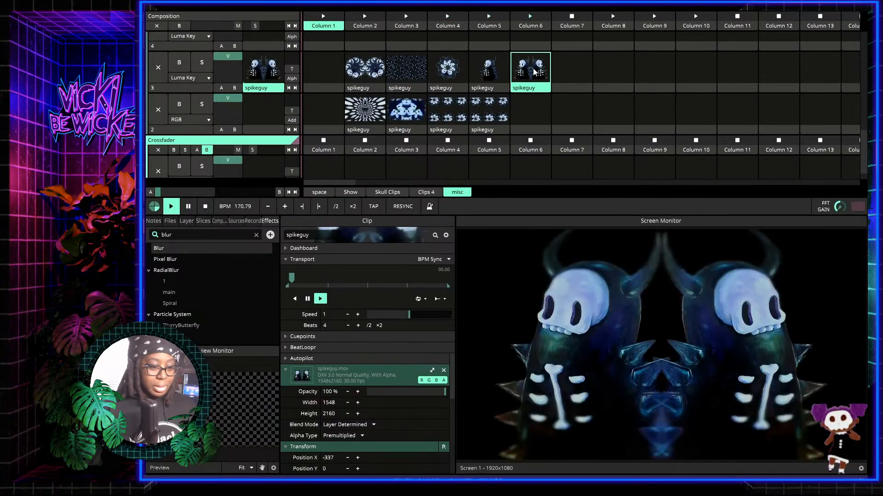
Step: Launch layer 2's column 2 clip with layer 3 cleared, and show the clip's effect chain
left_click(368, 119)
left_click(315, 64)
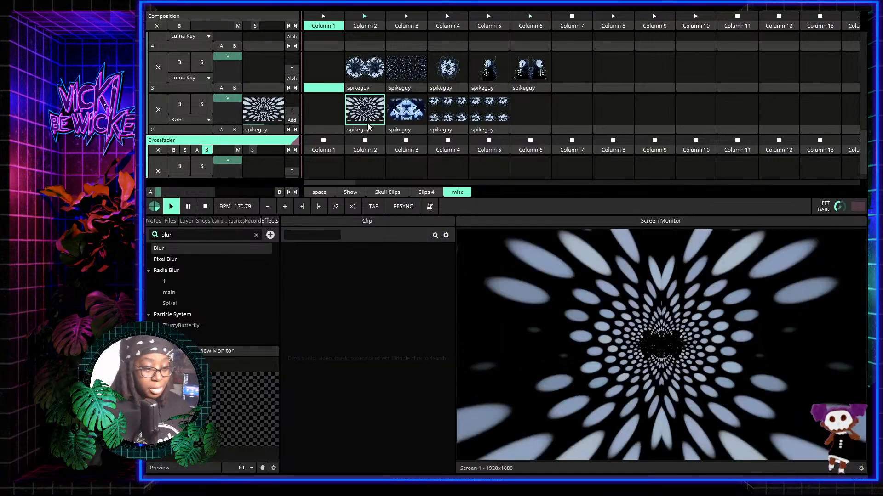
left_click(368, 120)
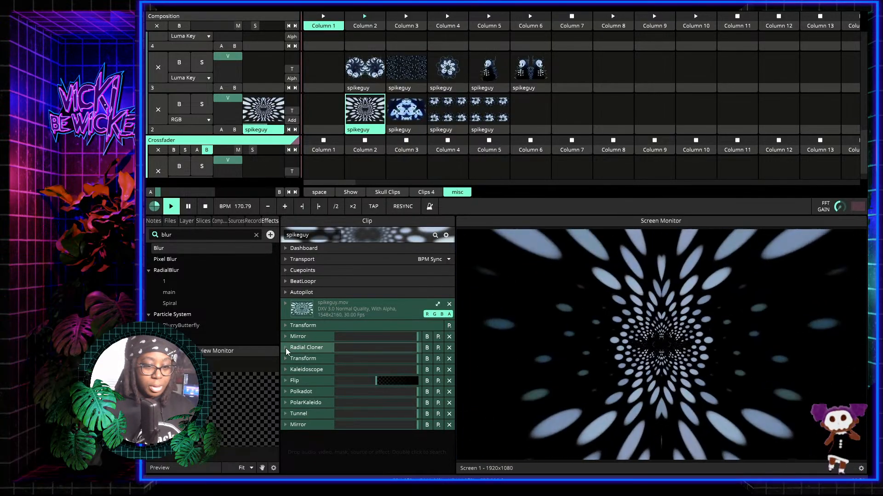
Step: Launch layer 2's column 3 clip and collapse its Transform, Bendoscope and Tilt Shift settings to review the chain
left_click(406, 112)
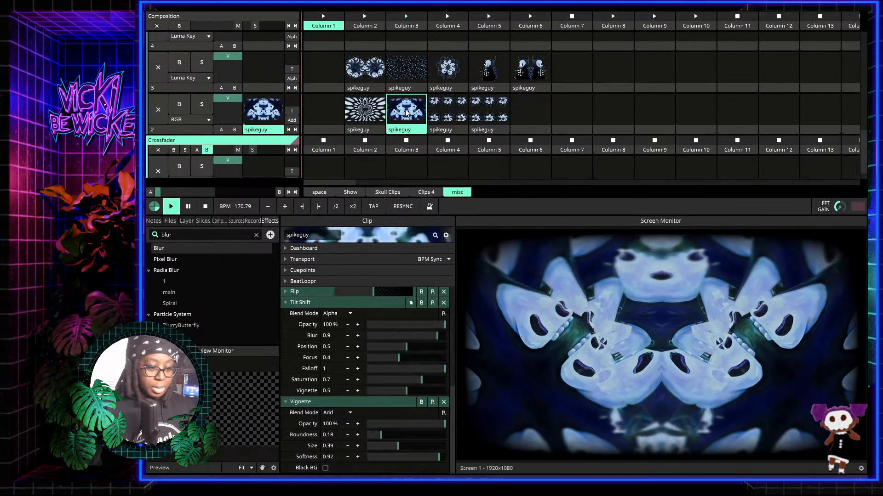
scroll(290, 324, "up", 3)
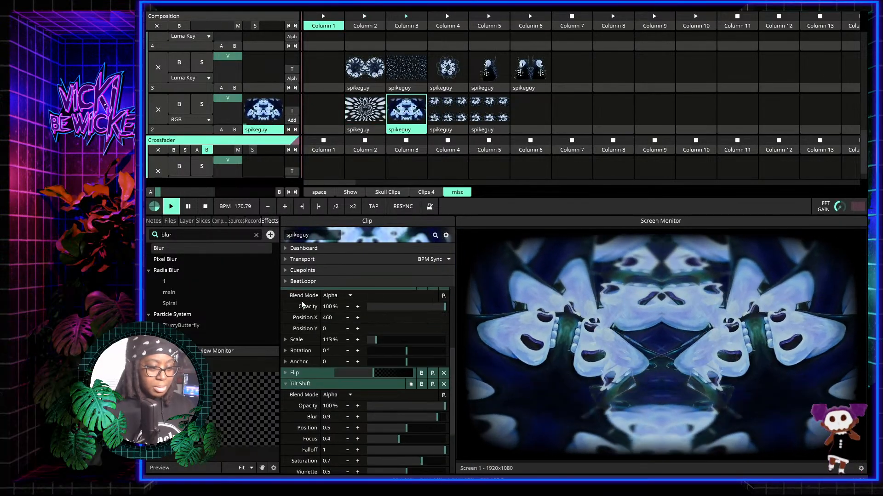
left_click(285, 326)
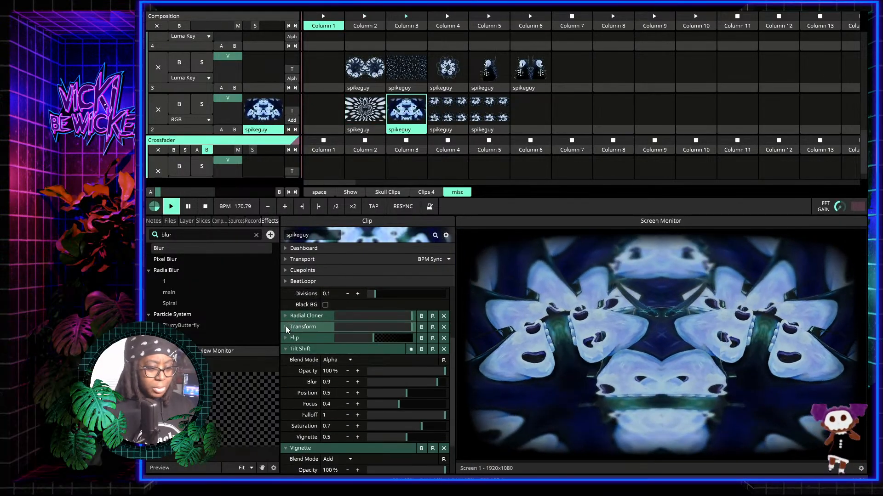
scroll(286, 326, "up", 3)
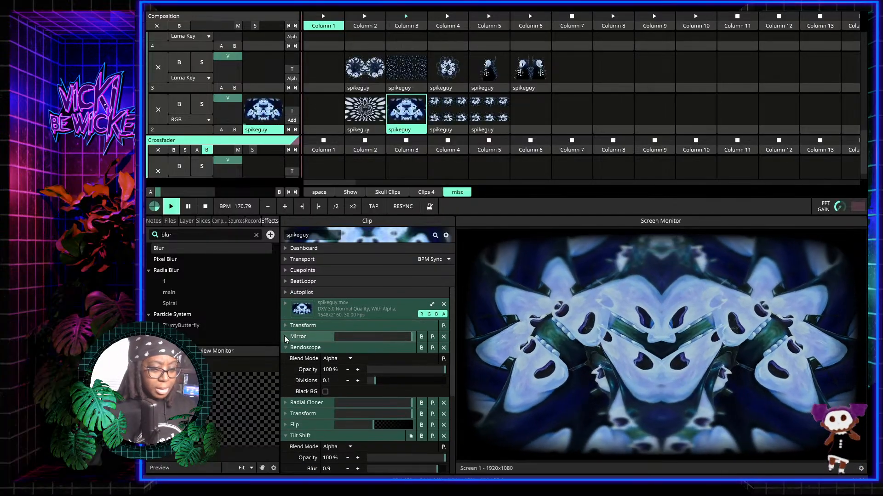
left_click(286, 348)
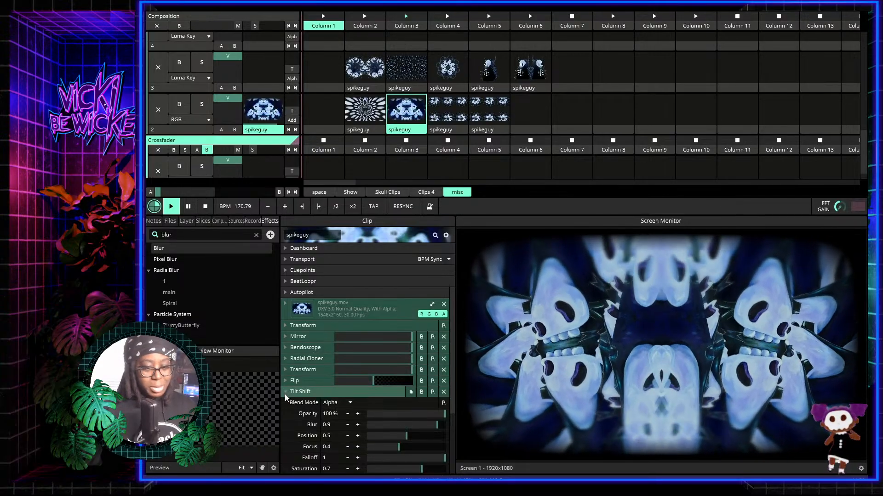
left_click(285, 394)
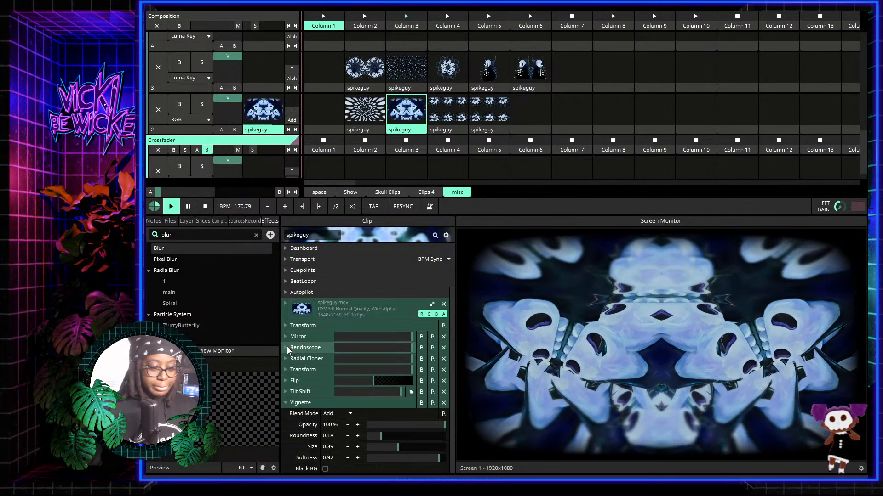
Step: Set the Bendoscope divisions to 0 on layer 2's column 3 clip, and toggle the effect's bypass to compare
left_click(286, 348)
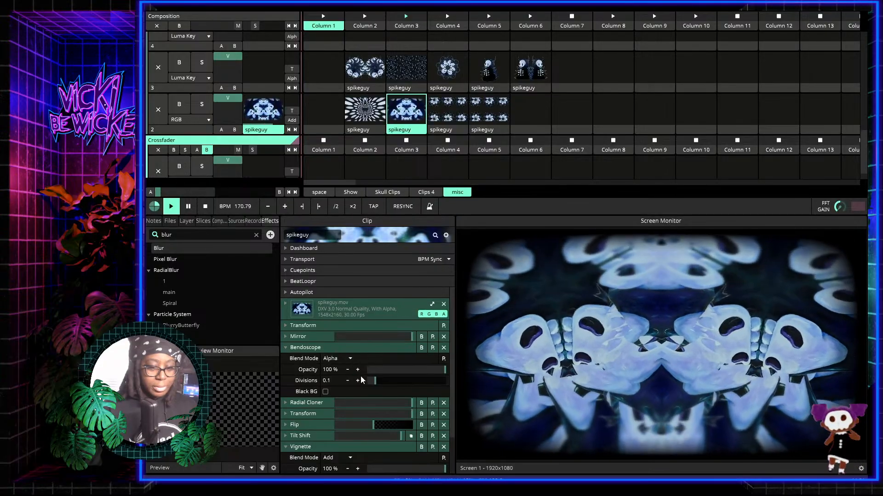
mouse_move(375, 381)
left_mouse_down()
mouse_move(420, 385)
mouse_move(368, 384)
left_mouse_up()
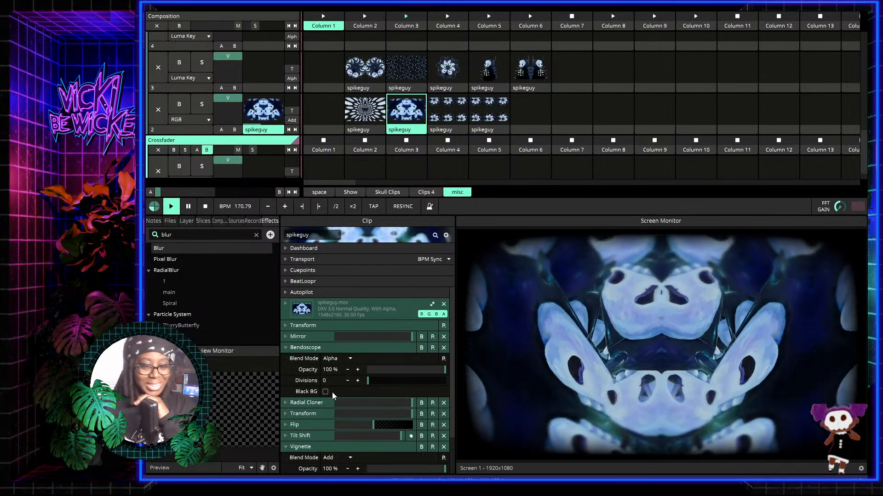
left_click(423, 347)
left_click(422, 347)
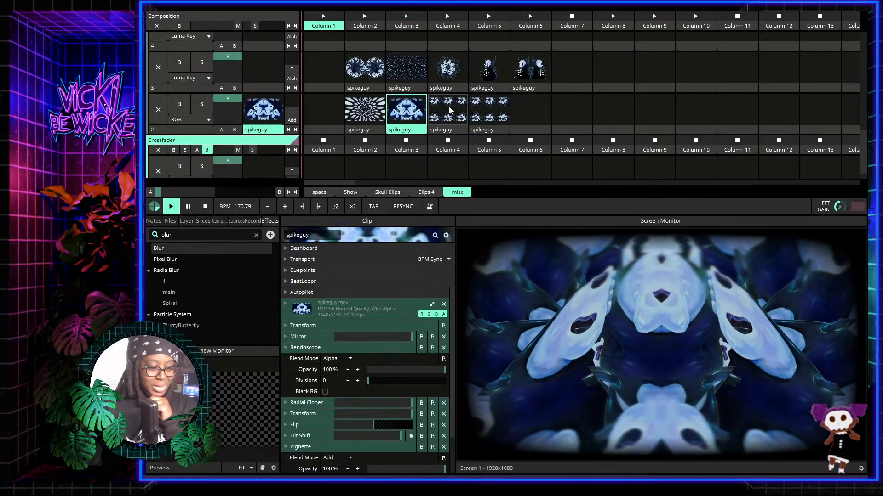
Step: Launch layer 2's column 4 clip and collapse its effects, from Transform through Levels, to review the chain
left_click(449, 106)
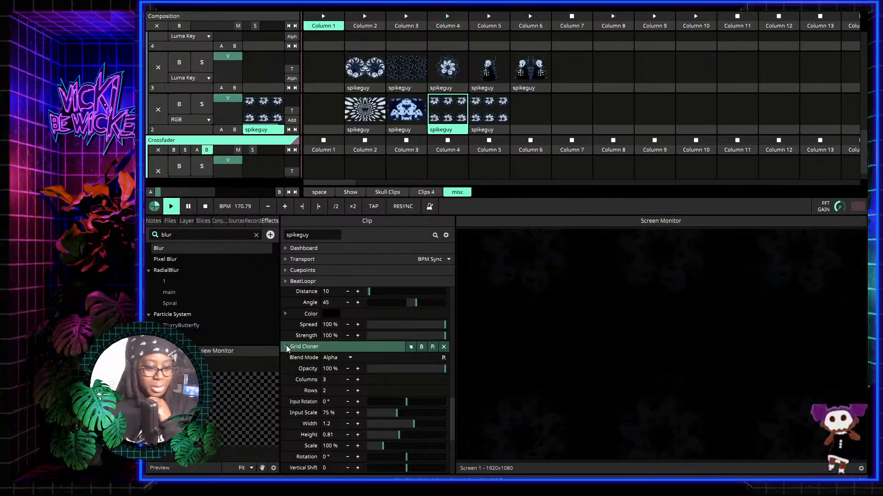
scroll(286, 345, "up", 10)
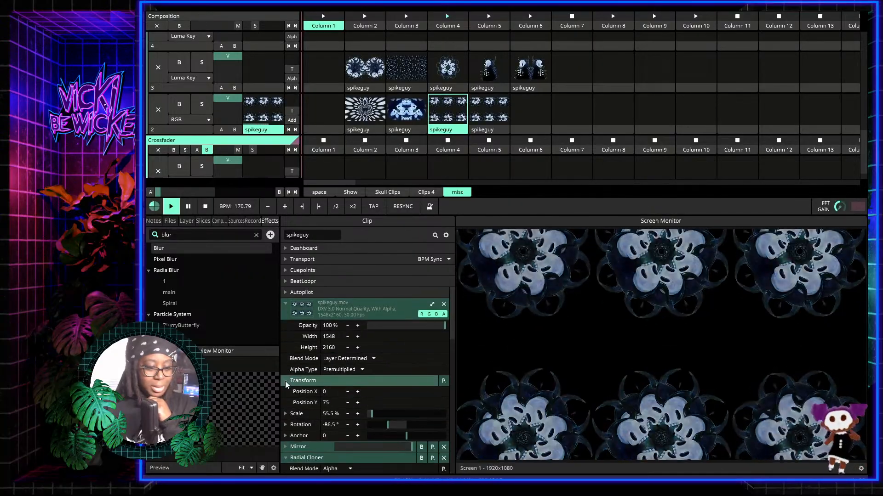
left_click(285, 382)
left_click(283, 403)
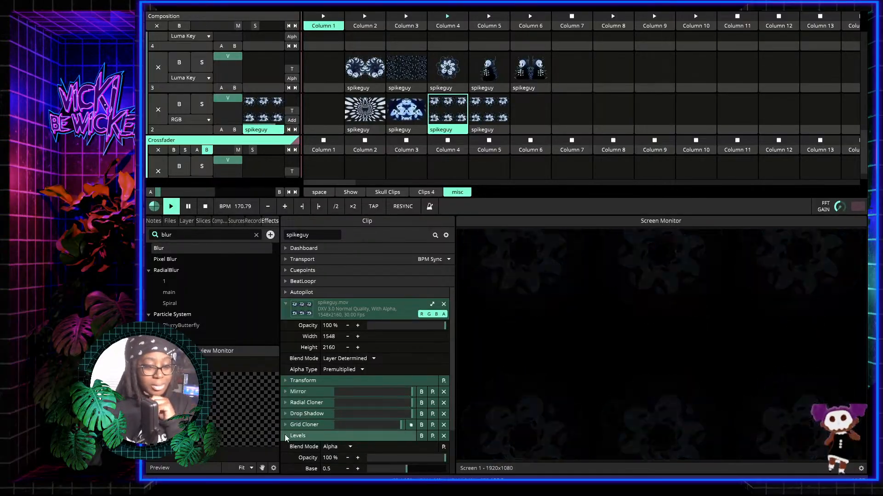
left_click(285, 436)
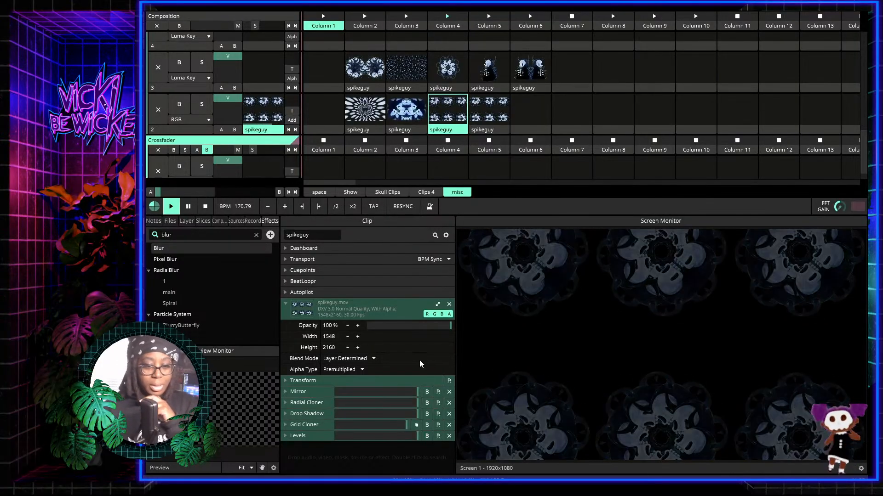
Step: Launch layer 2's column 5 clip and try different layer 3 clips over it, ending on column 6
left_click(482, 118)
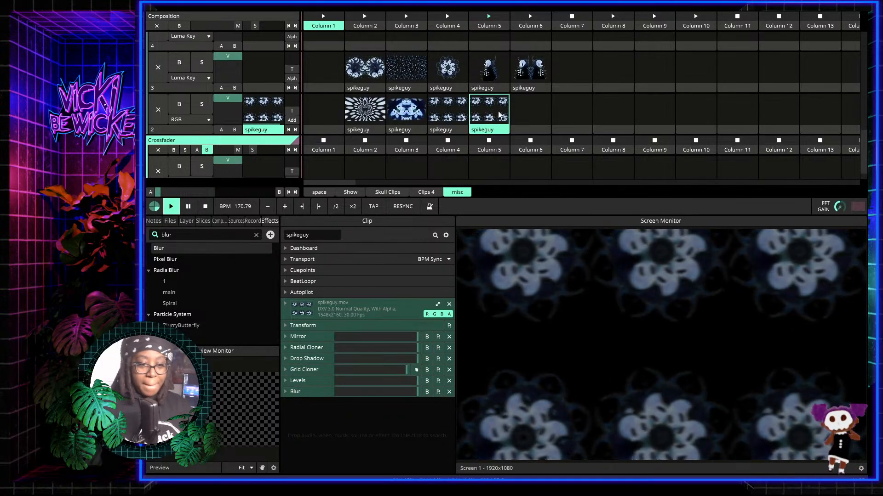
left_click(452, 70)
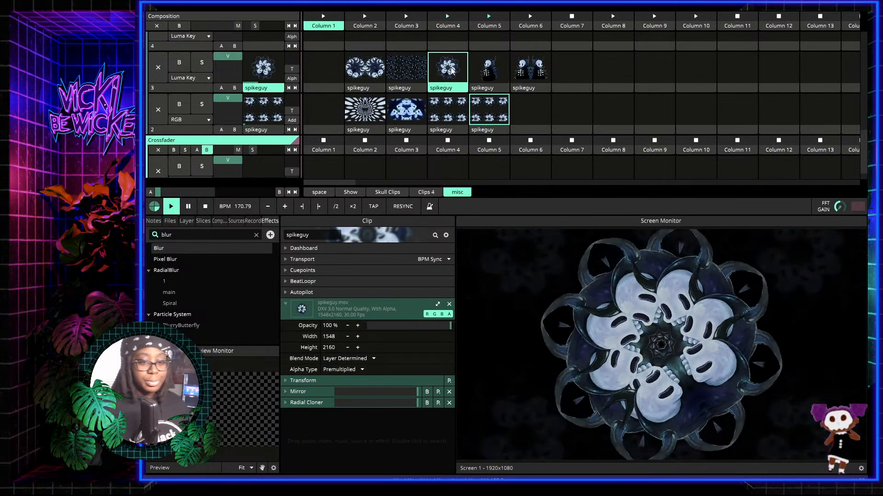
left_click(527, 76)
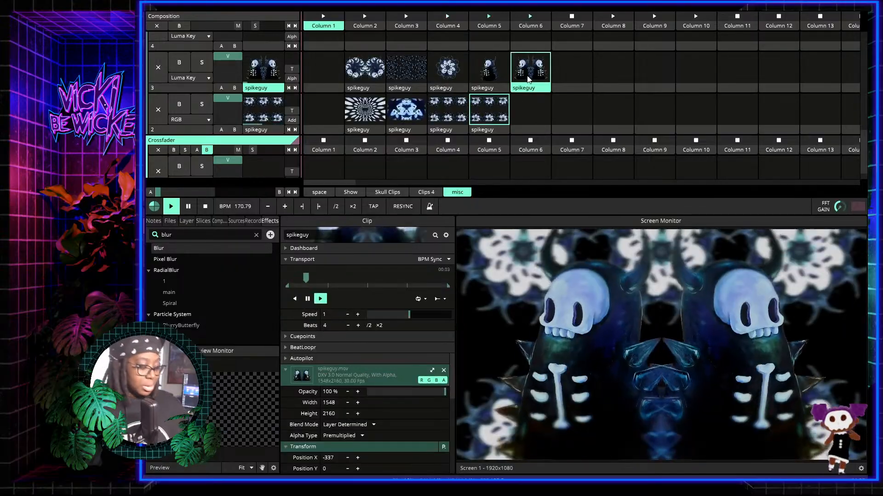
left_click(487, 75)
left_click(406, 70)
left_click(528, 70)
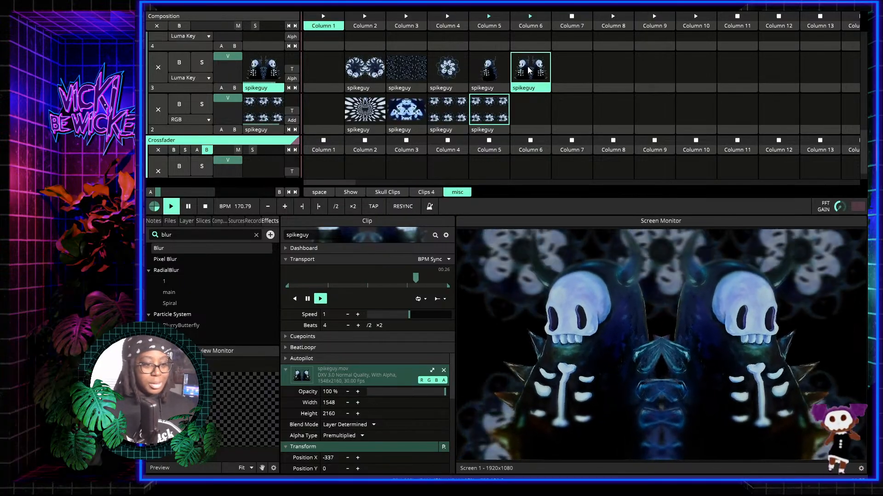
Step: Move layer 3's column 5 clip to column 1, and its column 6 clip to column 5
scroll(473, 129, "up", 1)
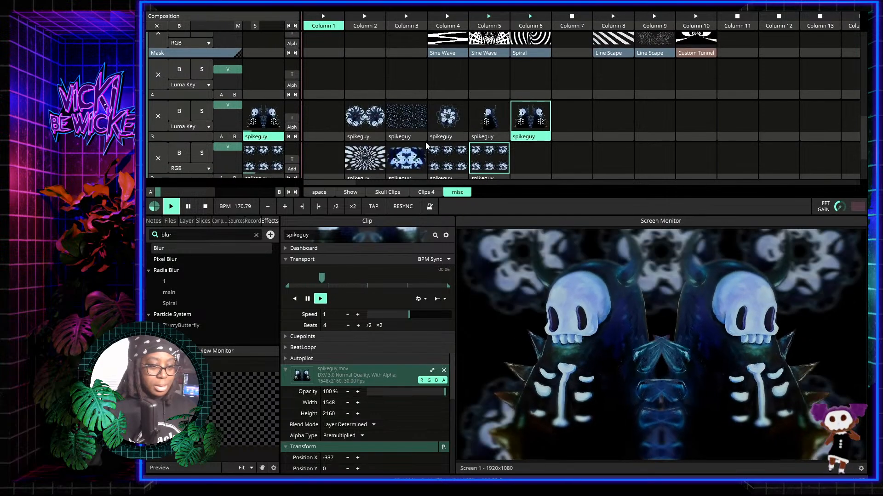
scroll(426, 143, "down", 2)
left_click_drag(496, 71, 335, 65)
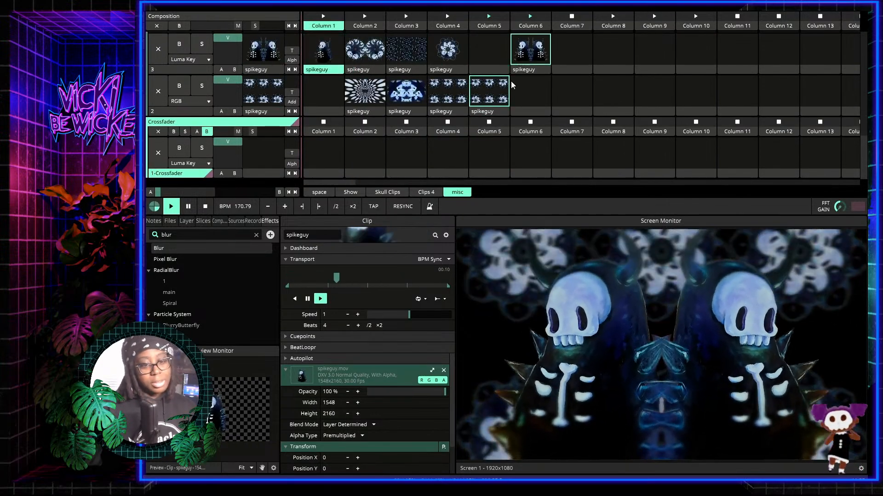
left_click_drag(534, 69, 490, 68)
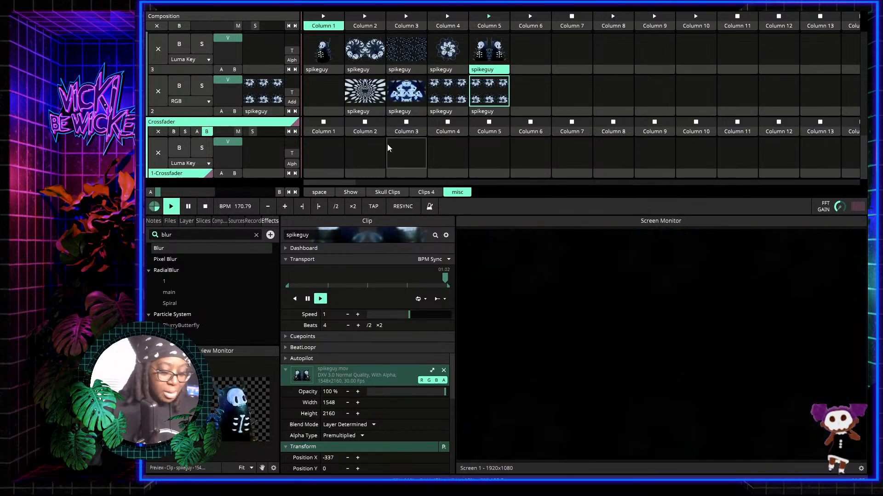
Step: Browse the media files for another source clip and preview single rose.mov
scroll(383, 101, "up", 1)
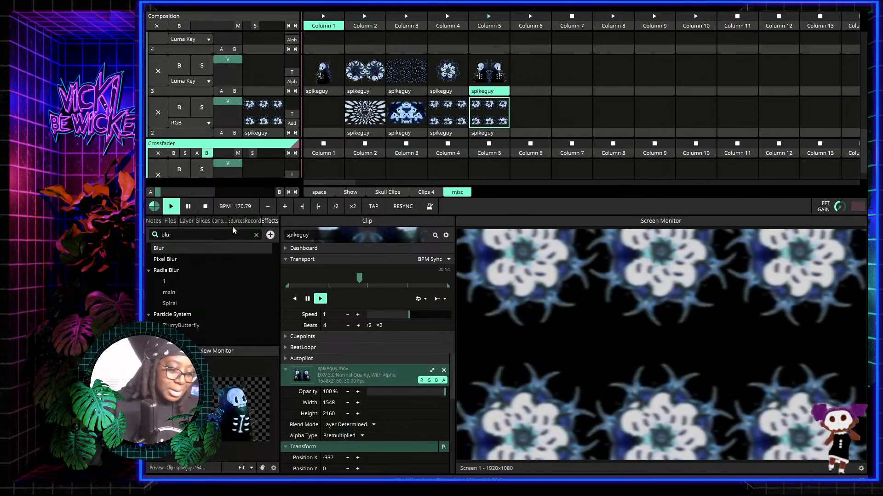
left_click(169, 221)
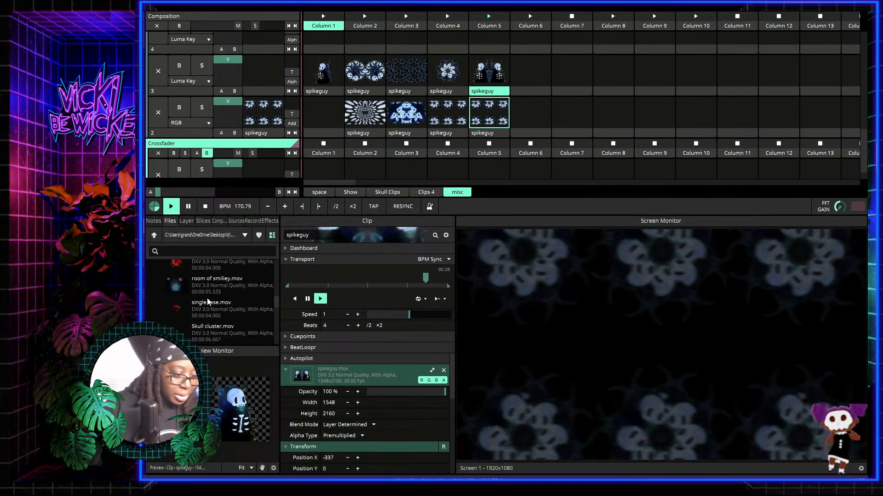
scroll(207, 298, "down", 5)
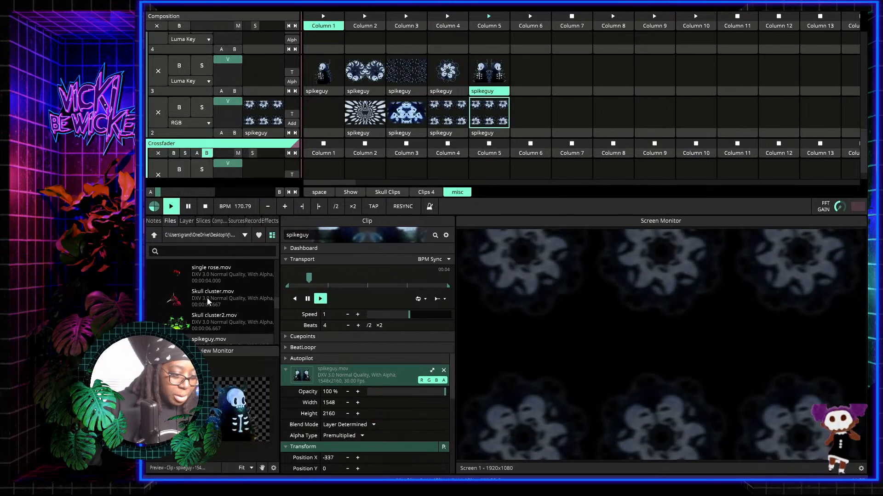
left_click(189, 297)
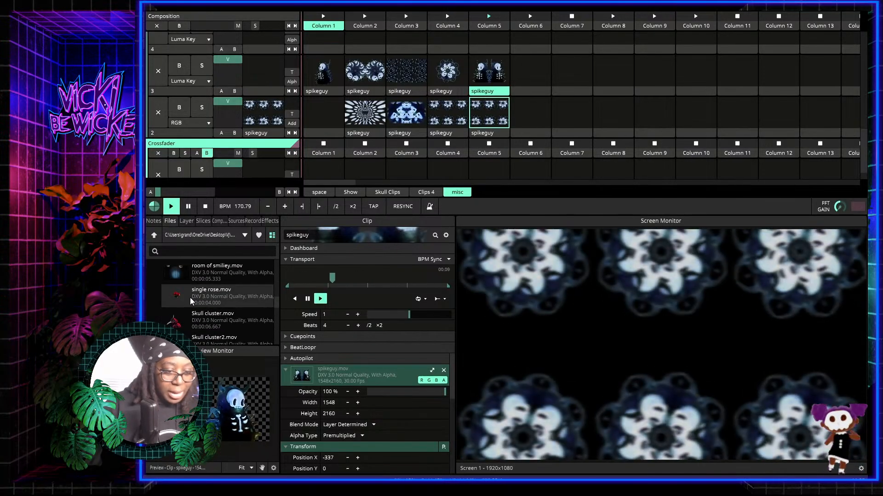
scroll(189, 297, "up", 1)
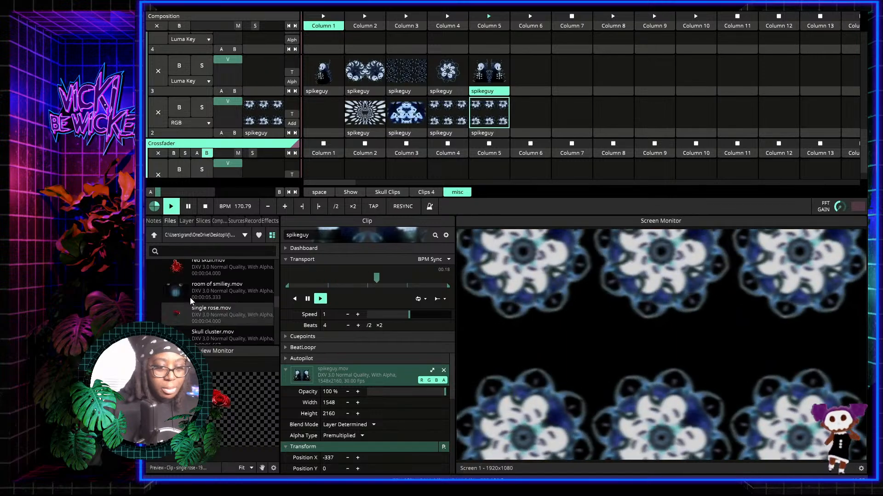
Step: Duplicate the eight spikeguy clips in columns 2 to 5 of layers 2 and 3 into columns 8 to 11
left_click(361, 79)
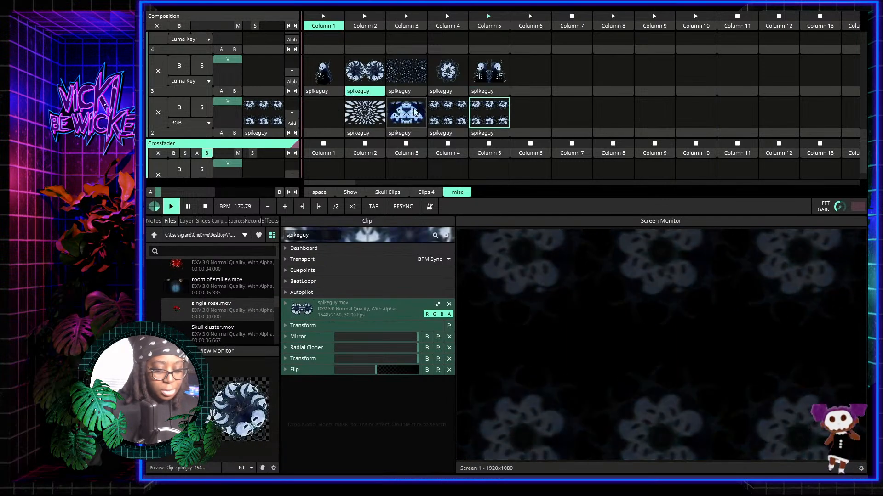
left_click(480, 132, "shift")
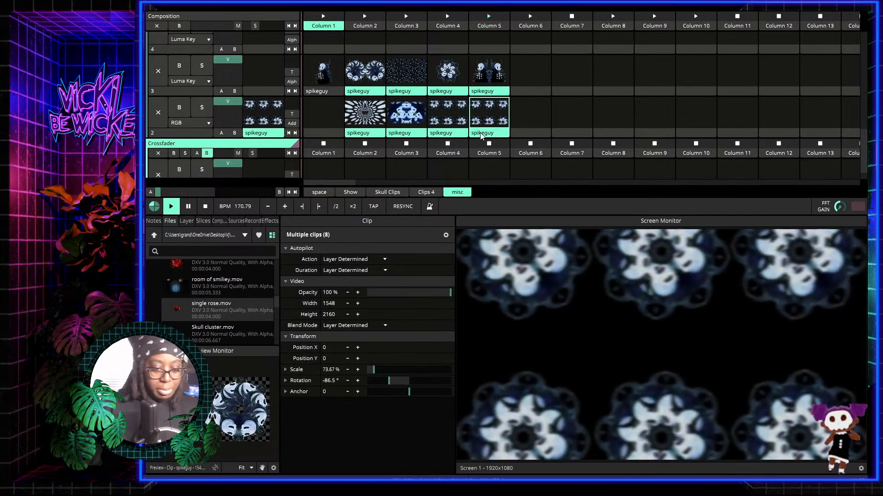
left_click_drag(481, 133, 560, 109)
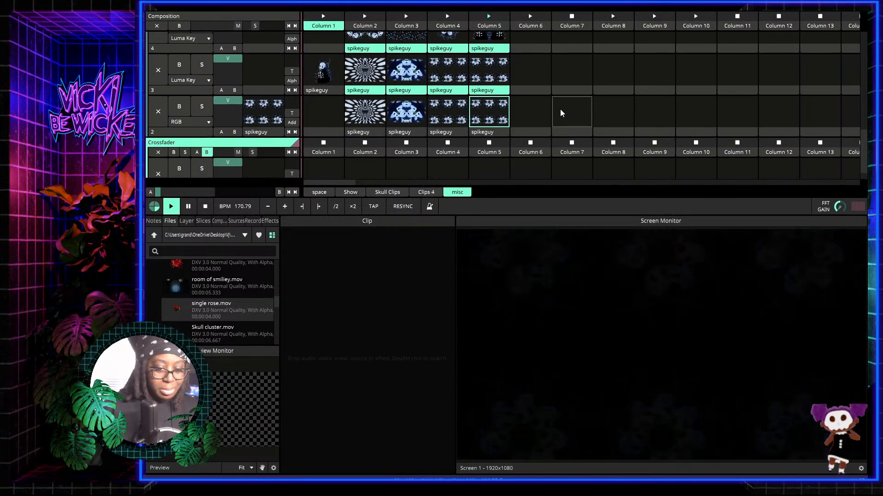
scroll(560, 109, "right", 2)
left_click_drag(313, 132, 591, 134)
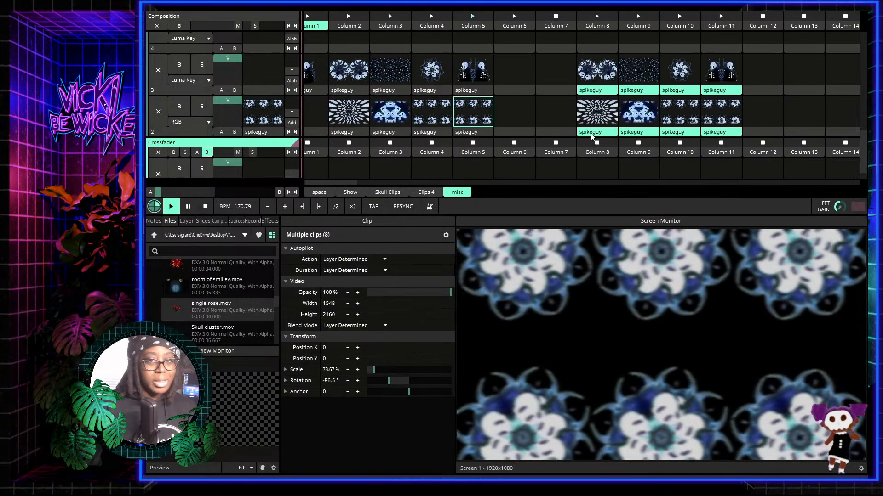
Step: Find isolated spinning alien.mov in the media files, load it into layer 3's column 7, and clear layer 2's playing clip
scroll(591, 133, "right", 3)
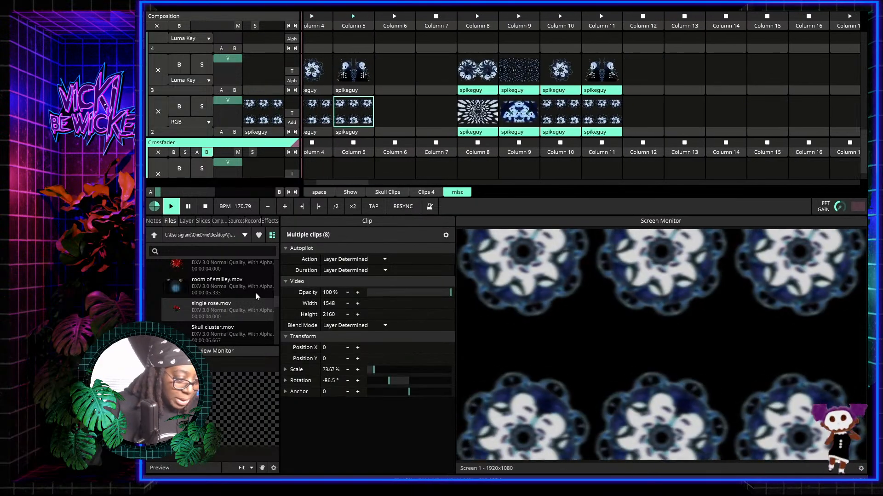
scroll(255, 292, "up", 3)
left_click(184, 315)
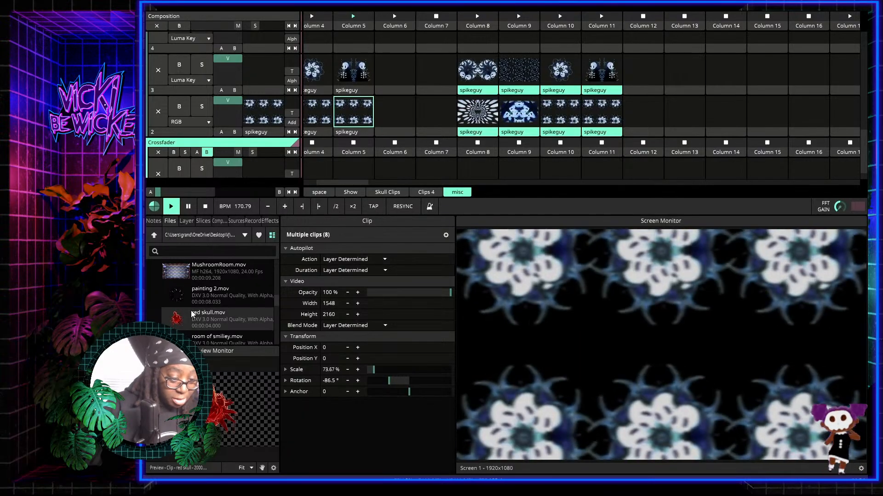
left_click(181, 301)
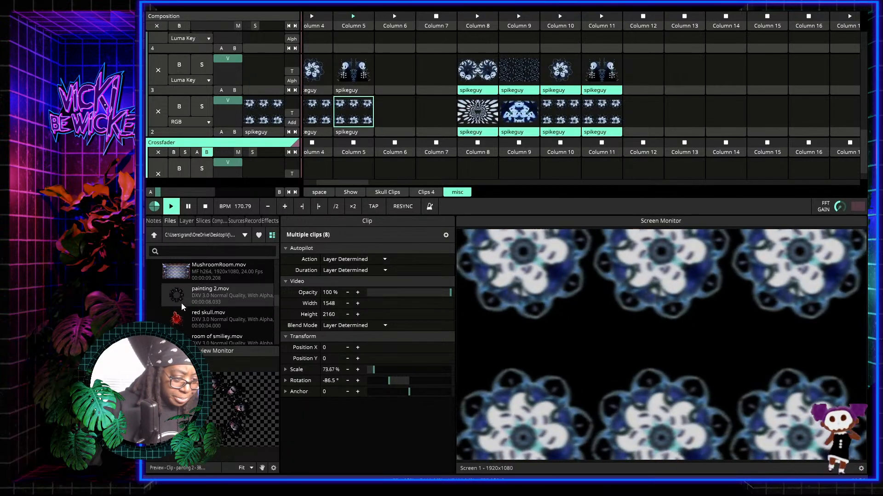
scroll(183, 305, "up", 4)
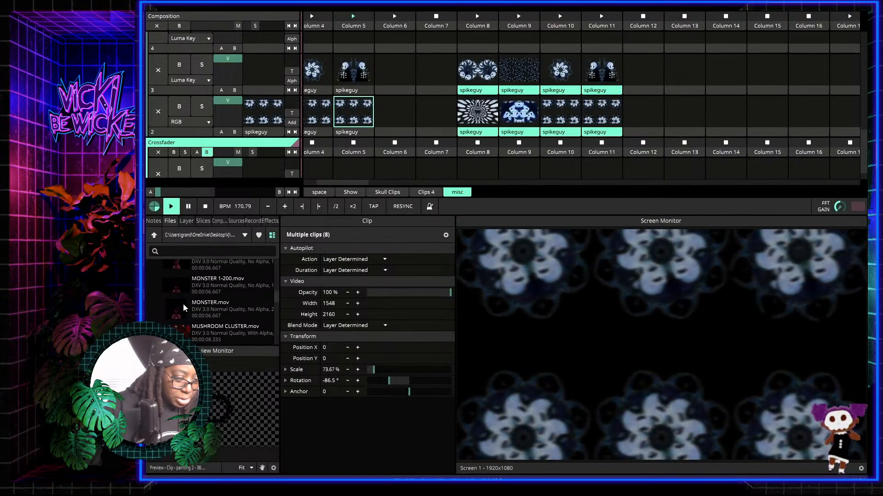
scroll(183, 304, "up", 4)
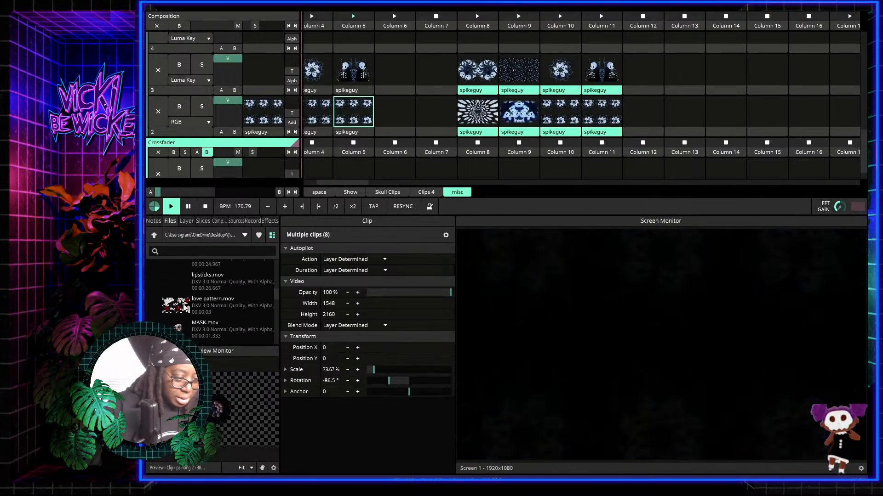
scroll(183, 304, "up", 5)
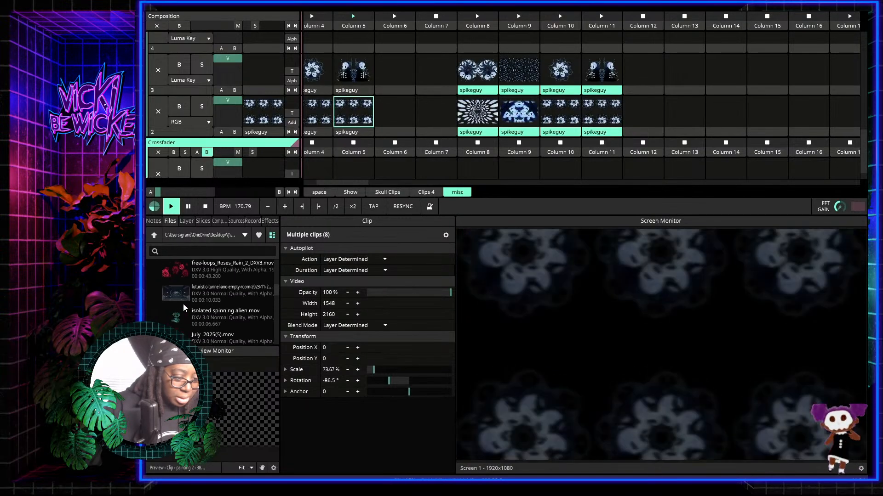
scroll(183, 304, "up", 5)
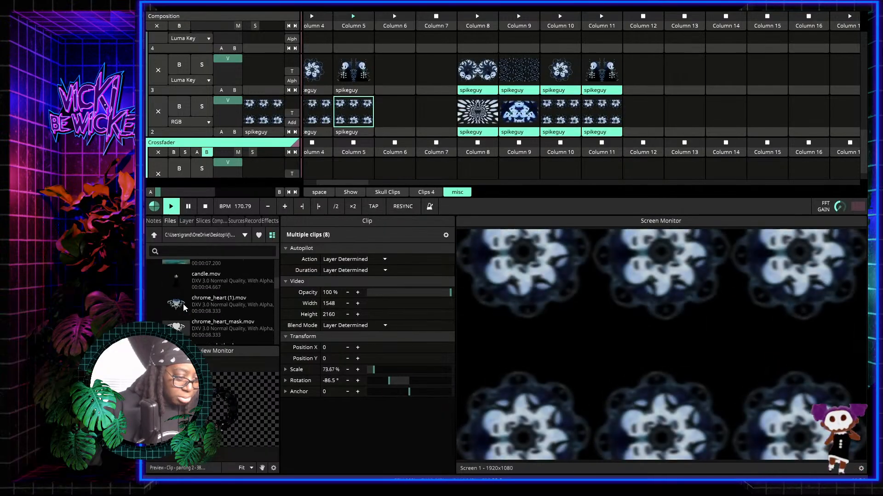
scroll(183, 303, "down", 5)
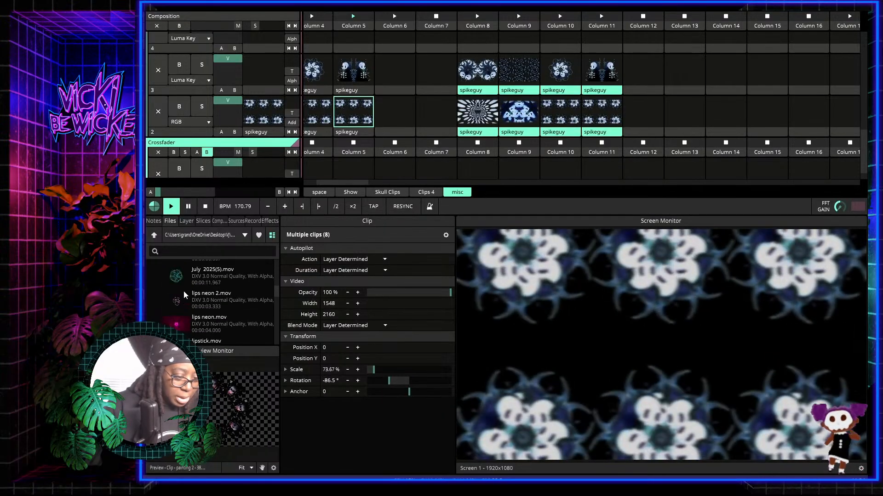
scroll(184, 294, "down", 1)
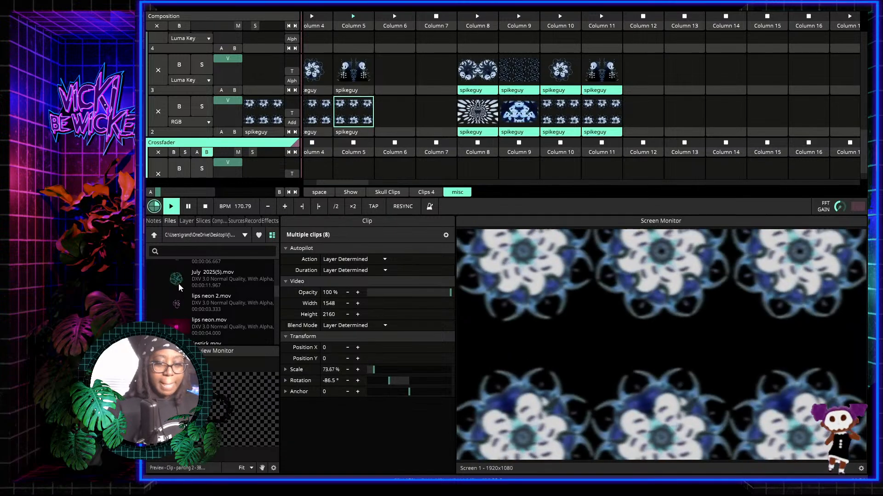
left_click_drag(179, 283, 430, 69)
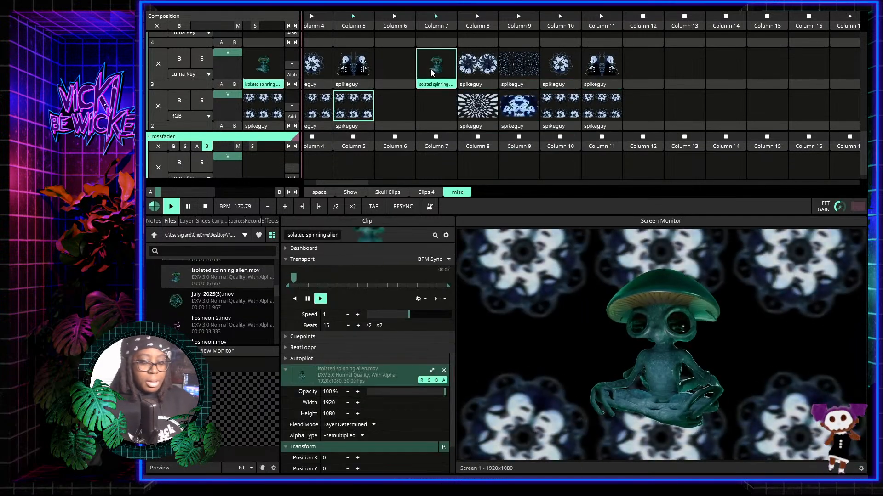
left_click(436, 115)
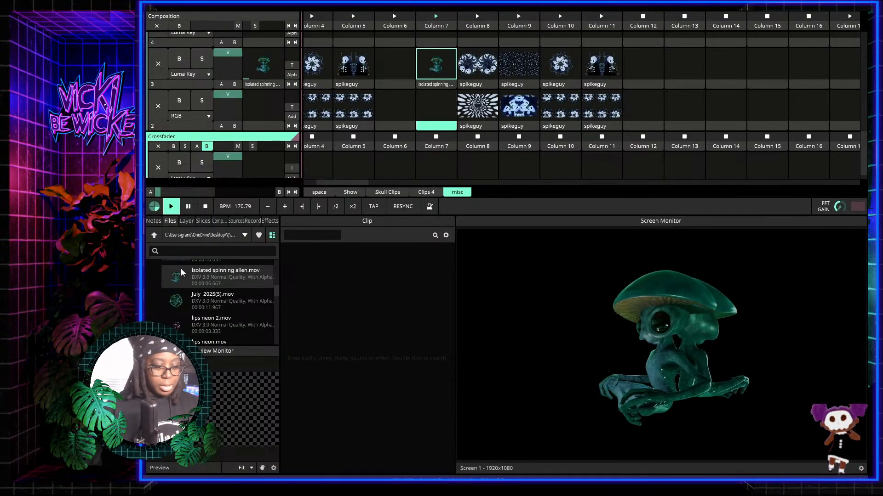
Step: Replace the source of the eight duplicated spikeguy clips in columns 8 to 11 of layers 2 and 3 with isolated spinning alien.mov
left_click_drag(173, 275, 476, 64)
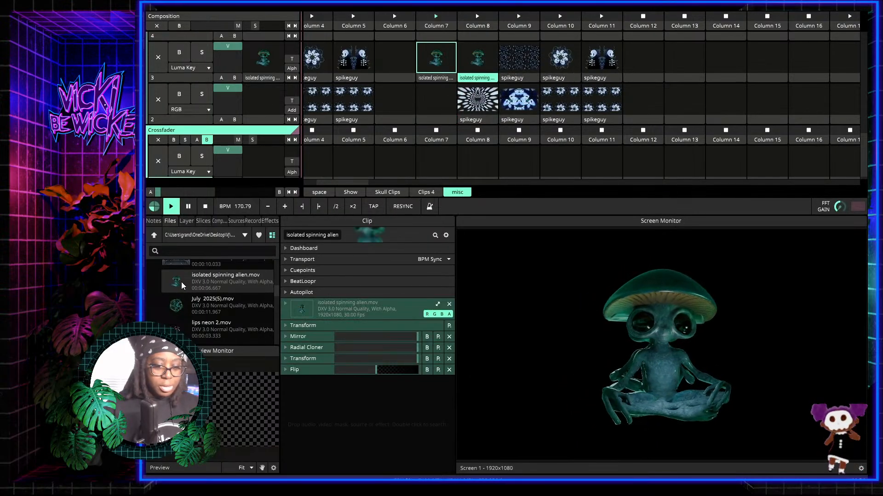
left_click_drag(181, 283, 472, 95)
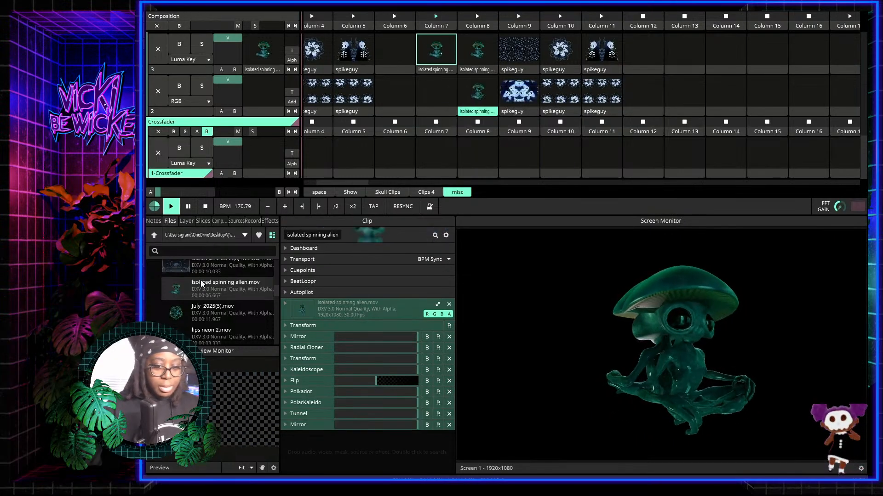
left_click_drag(472, 94, 517, 48)
left_click_drag(172, 294, 515, 88)
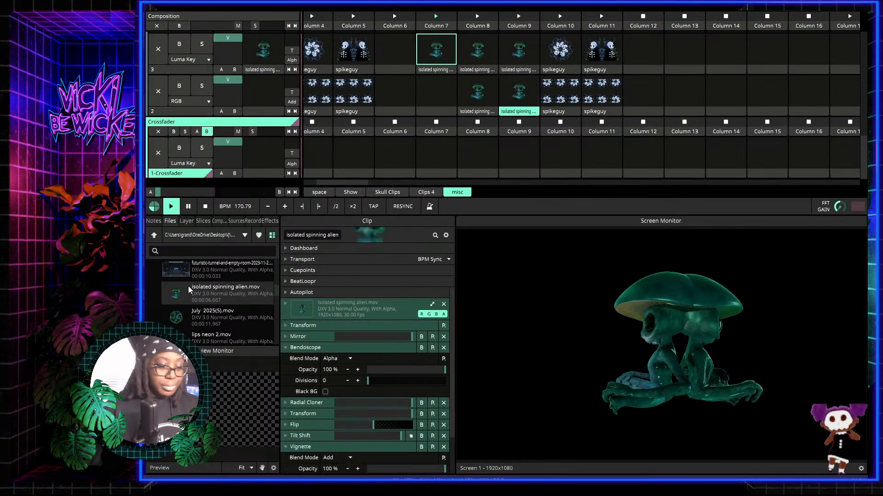
left_click_drag(184, 288, 550, 85)
left_click_drag(178, 286, 551, 48)
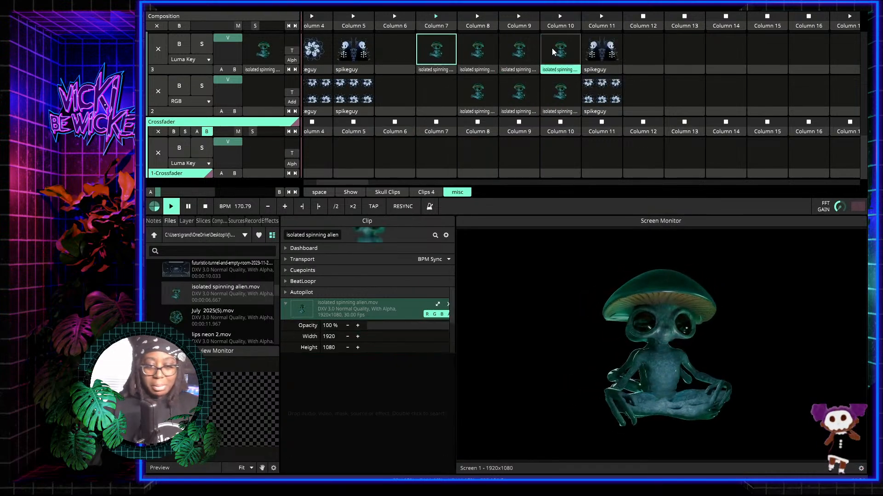
left_click_drag(167, 299, 595, 54)
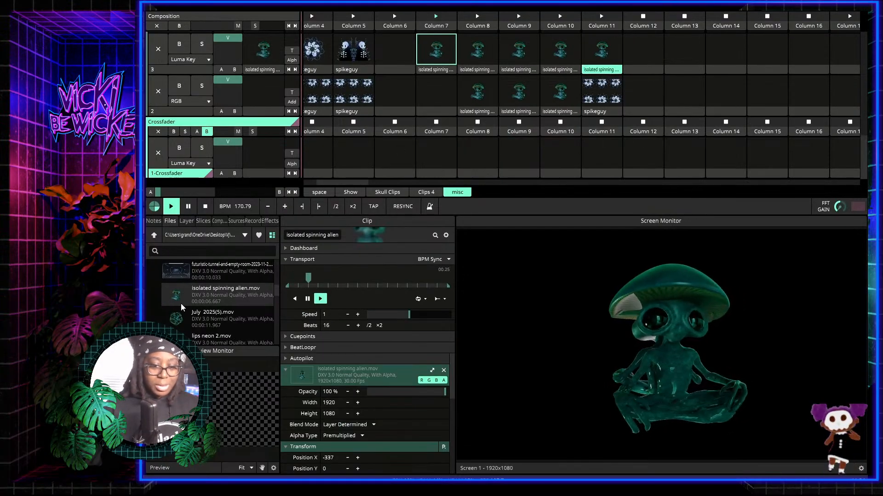
left_click_drag(175, 300, 598, 92)
Step: Launch layer 3's alien clips in columns 8 to 11 one after another to review their effects, ending on the empty column 12 slot
left_click(475, 69)
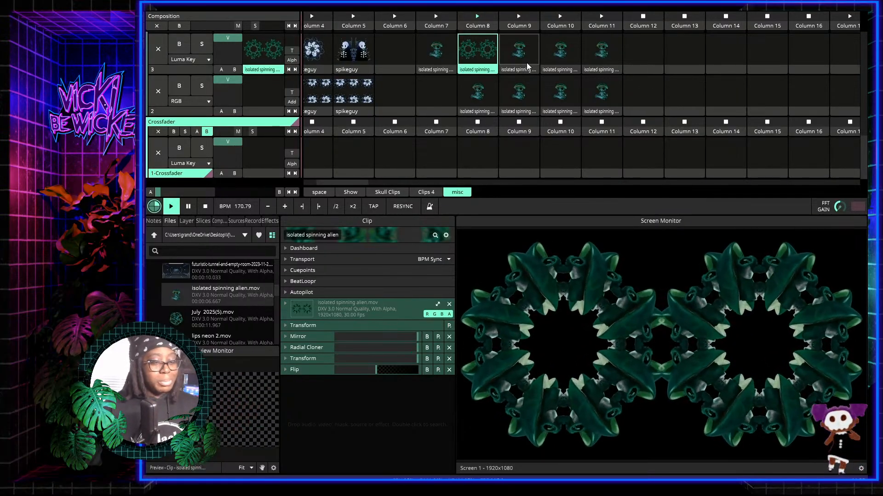
left_click(527, 66)
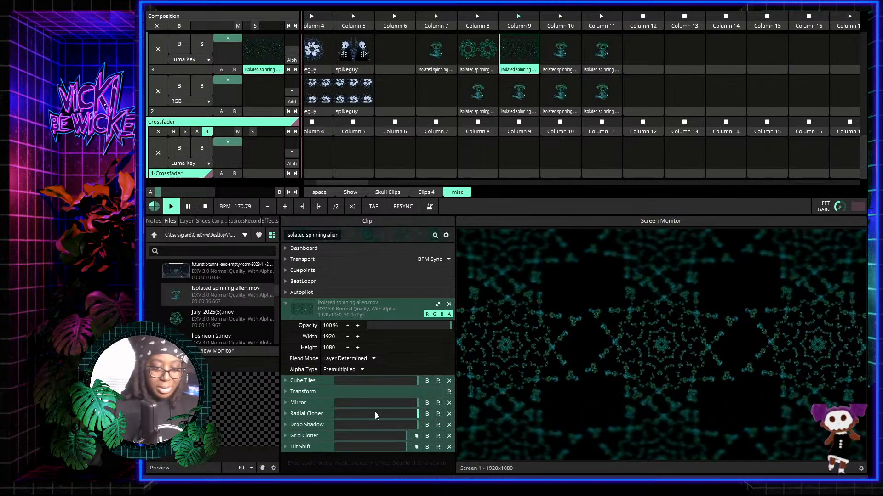
left_click(566, 54)
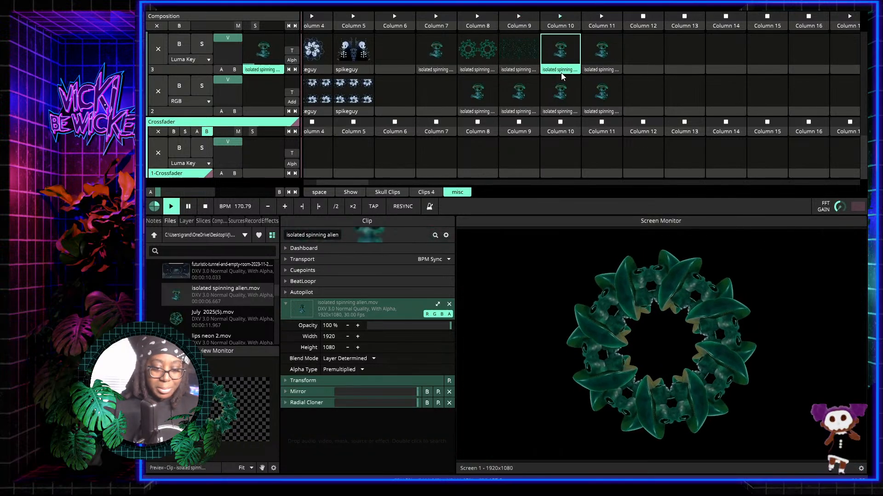
left_click(604, 53)
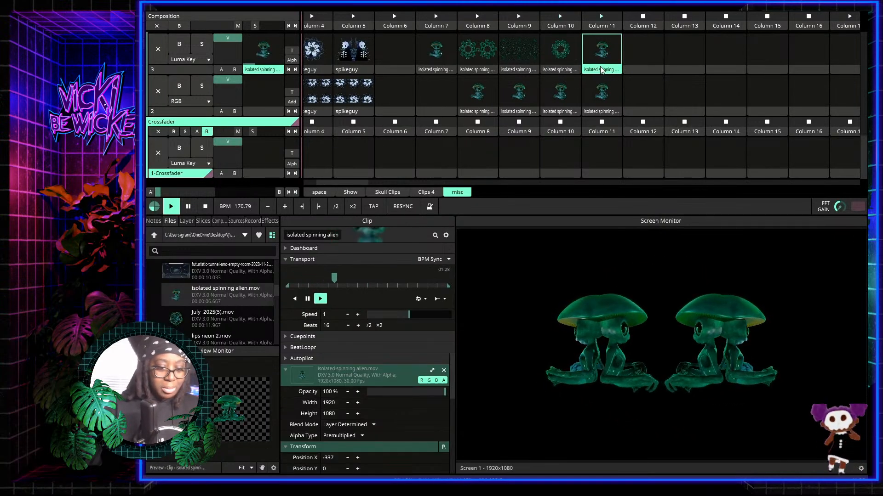
left_click(643, 52)
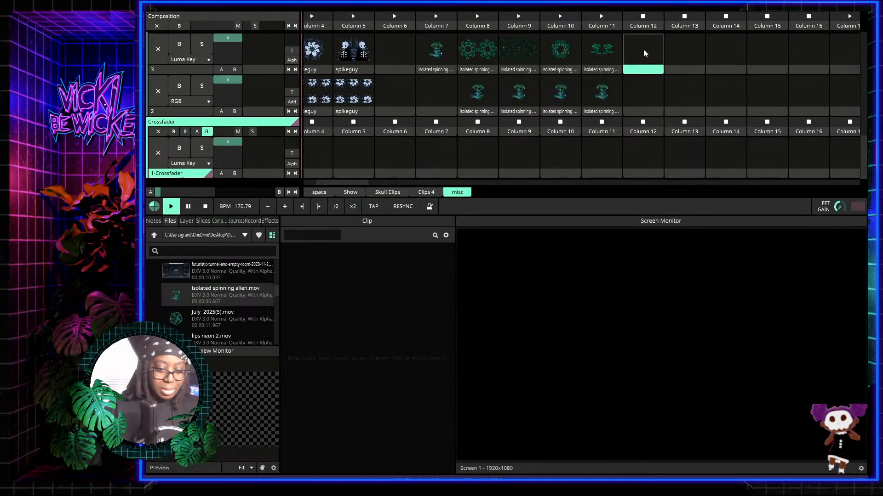
Step: Launch layer 2's alien clips in columns 8 to 11 one after another to review their effect chains
left_click(478, 95)
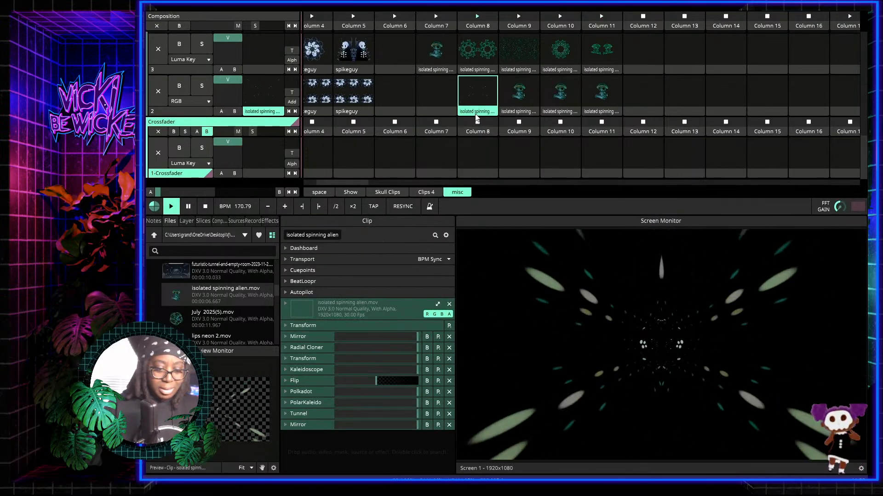
left_click(513, 100)
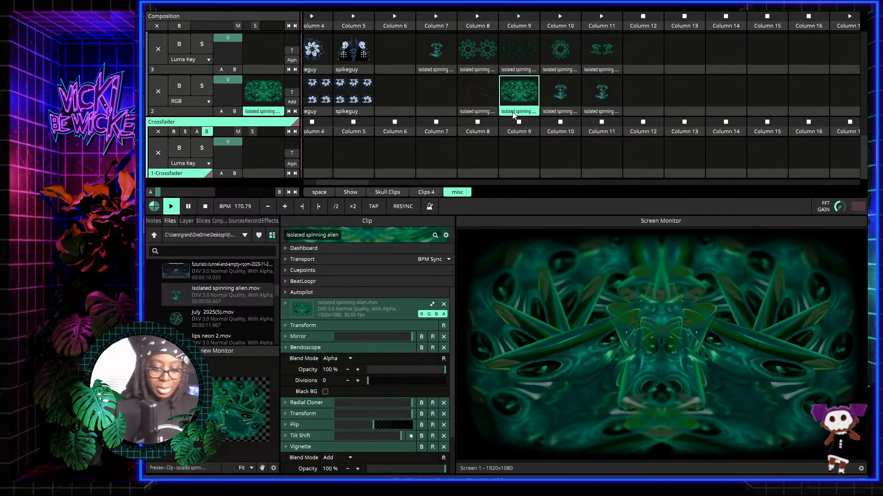
left_click(559, 107)
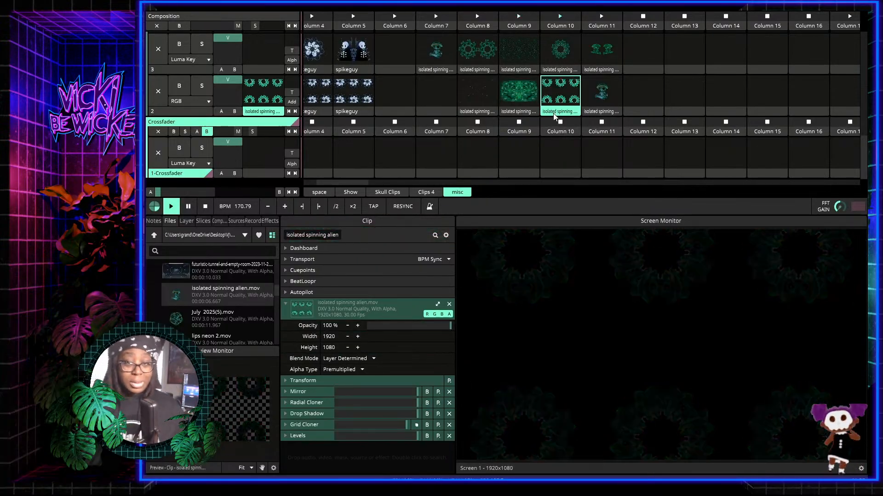
left_click(603, 104)
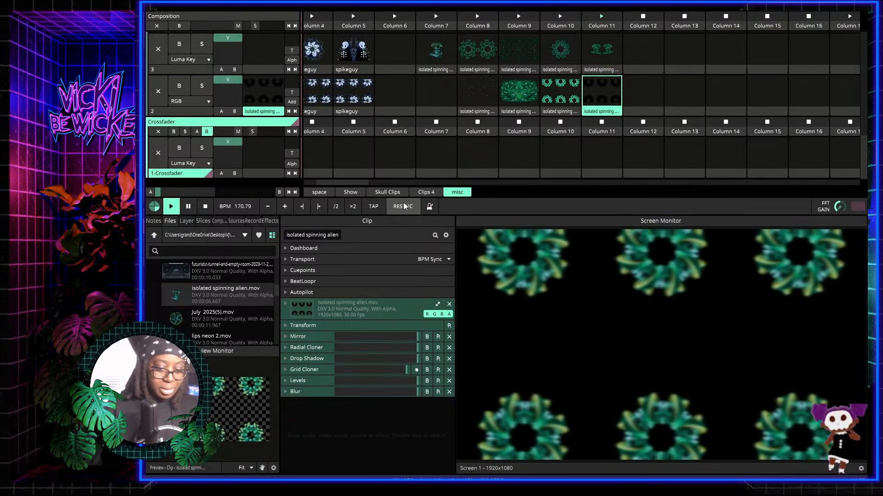
Step: Look over the spikeguy and alien clip sets, and launch the plain alien clip in layer 3's column 7
scroll(227, 283, "down", 5)
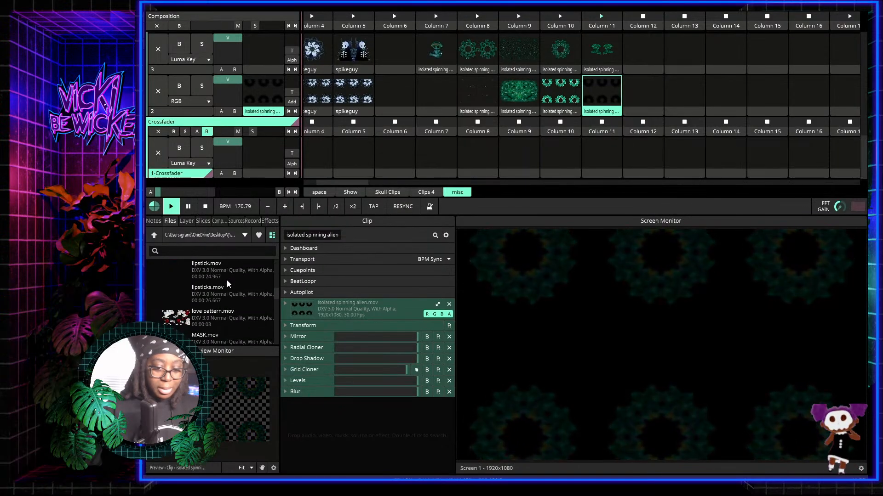
scroll(227, 280, "up", 3)
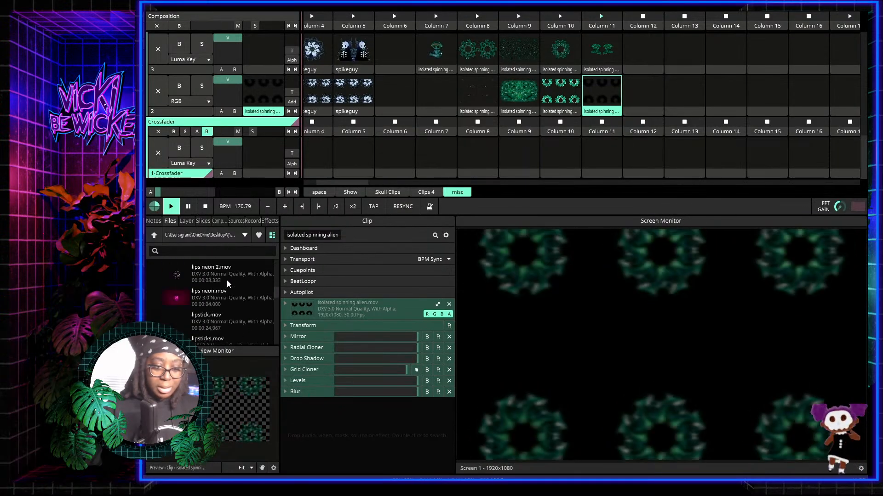
scroll(407, 90, "left", 2)
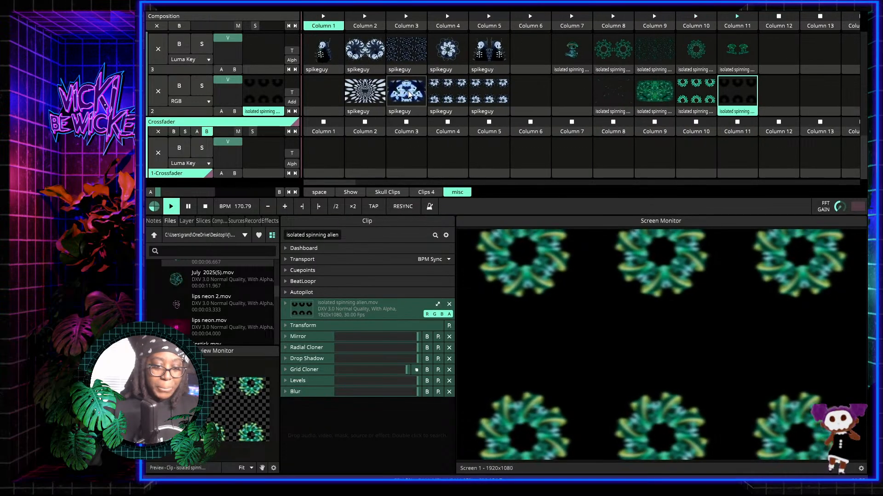
scroll(445, 89, "right", 2)
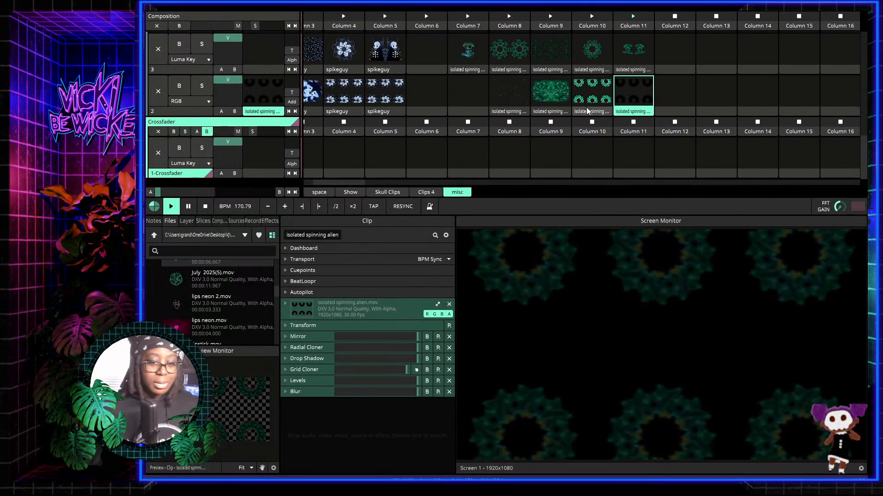
scroll(473, 88, "up", 1)
scroll(473, 87, "left", 2)
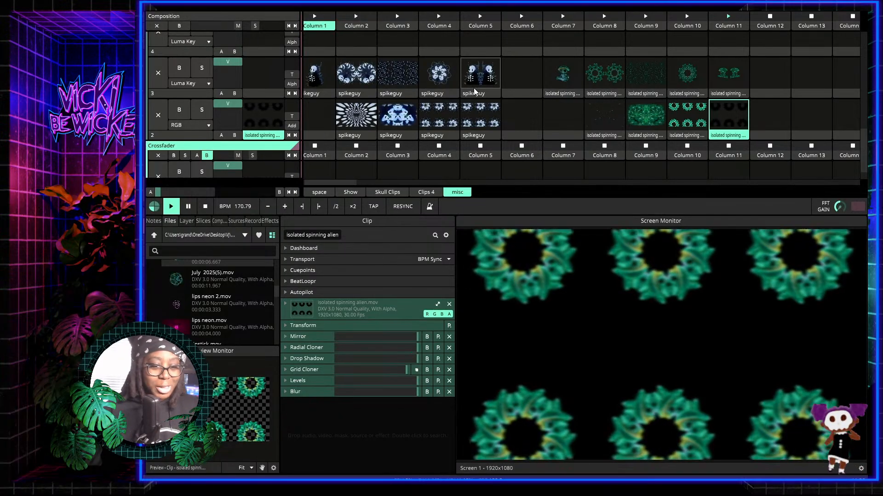
left_click(575, 75)
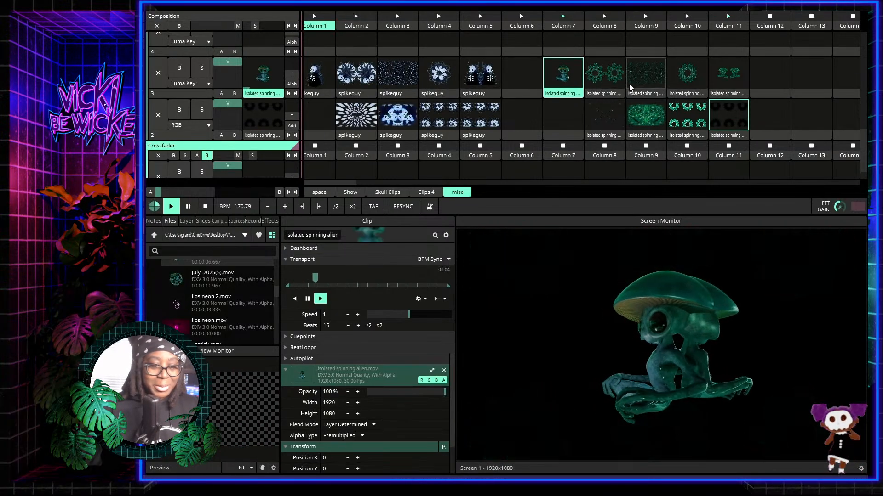